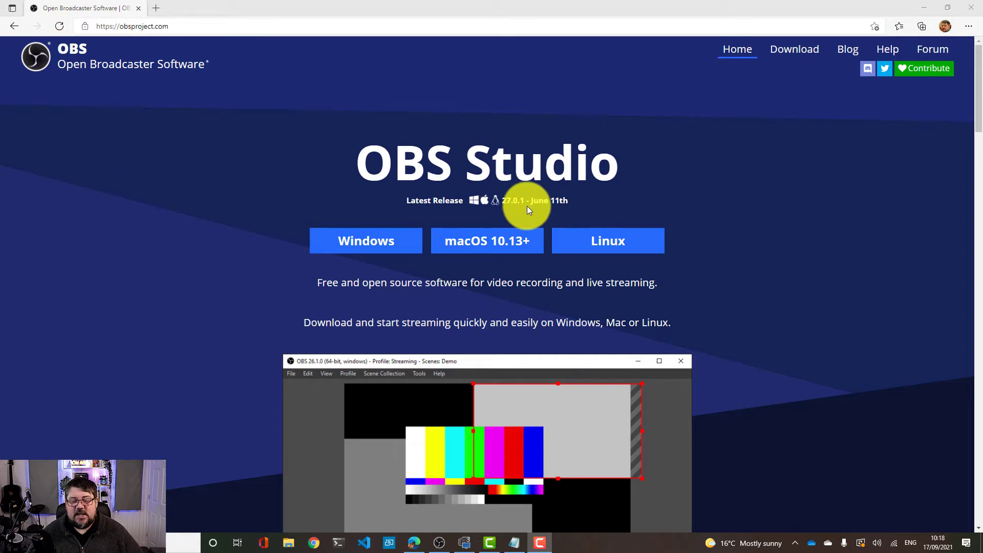
# Scroll through the OBS Studio homepage to review the download options and the interface preview
pyautogui.scroll(-3, 525, 207)
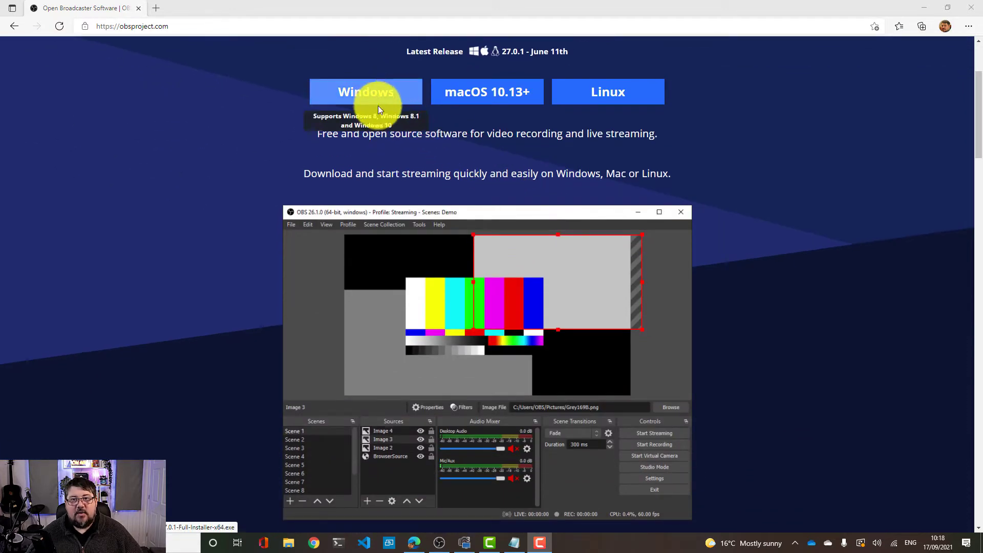
pyautogui.scroll(-4, 392, 275)
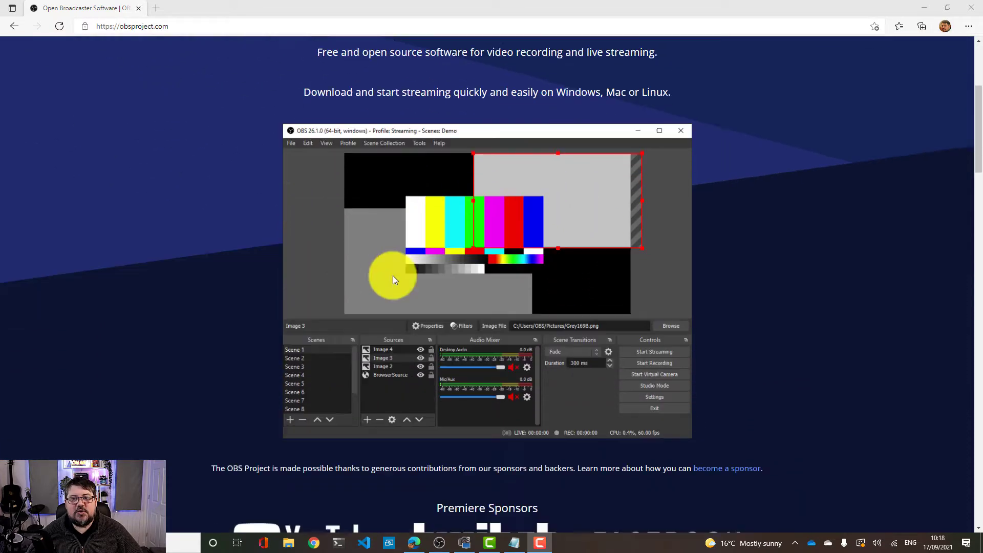
pyautogui.scroll(3, 427, 147)
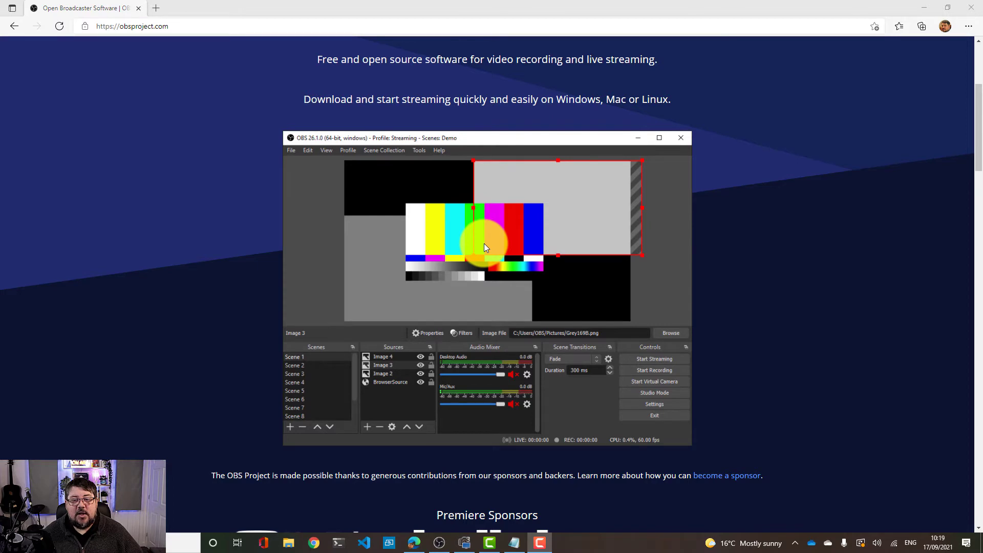
pyautogui.scroll(4, 484, 243)
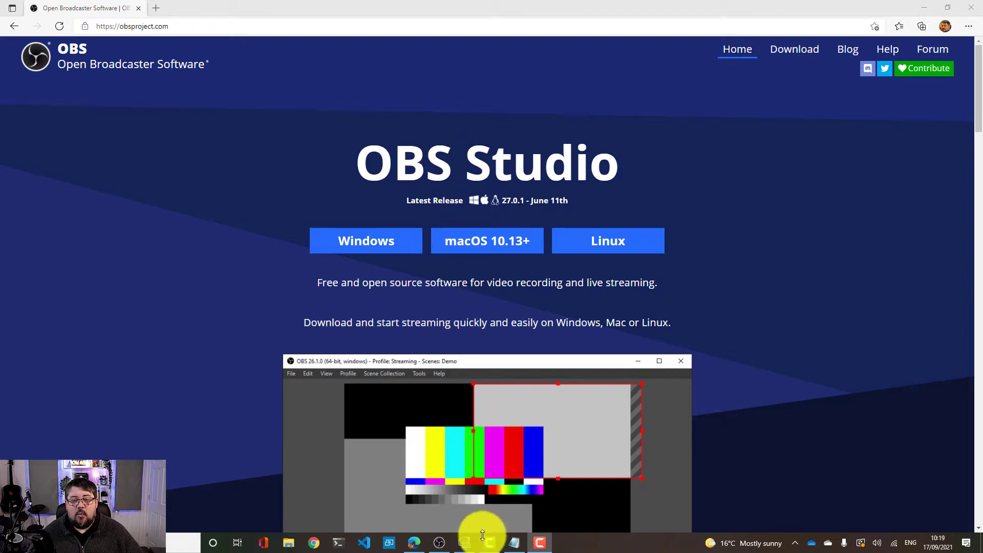
# Switch to OBS Studio and enlarge the preview by moving the divider above the docks down
pyautogui.click(445, 549)
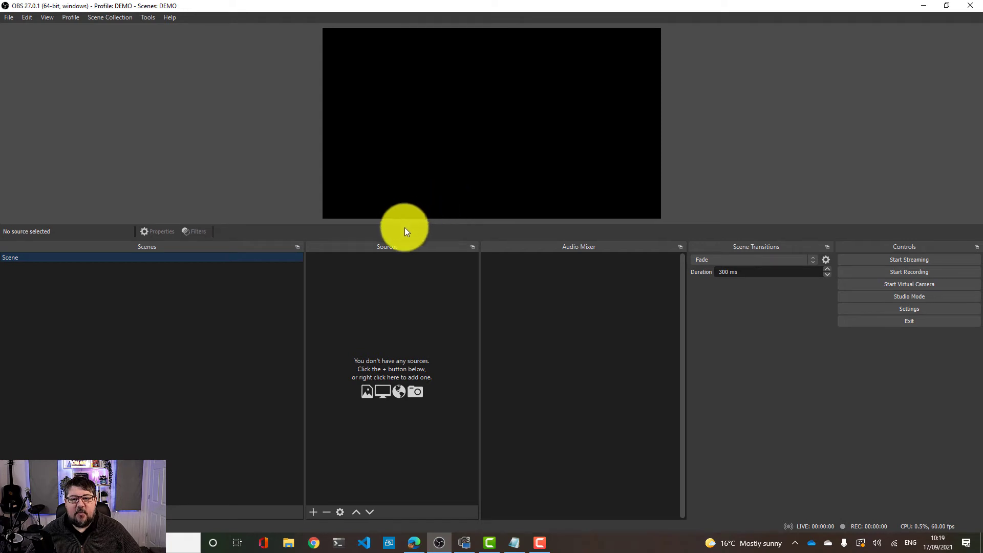
pyautogui.moveTo(402, 237); pyautogui.dragTo(402, 308)
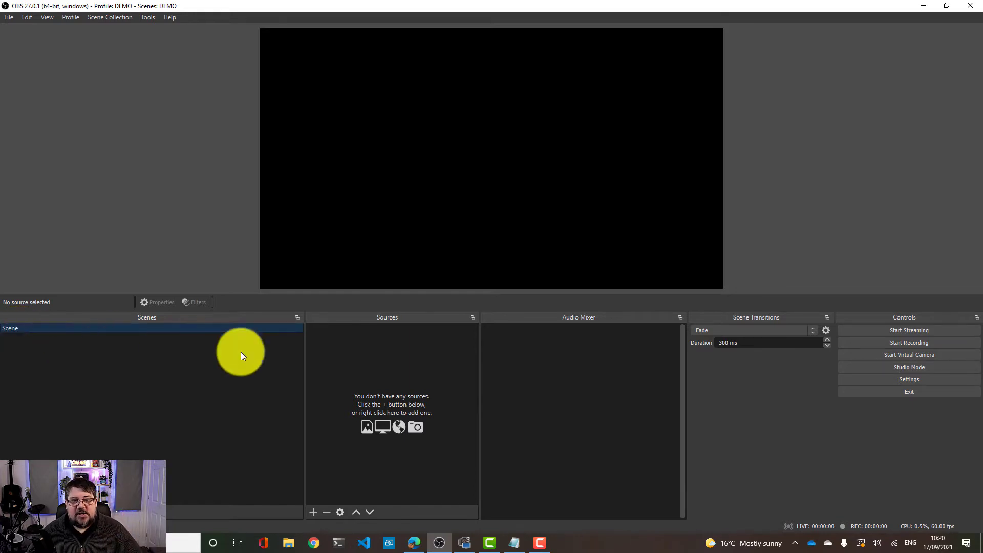
pyautogui.click(348, 346)
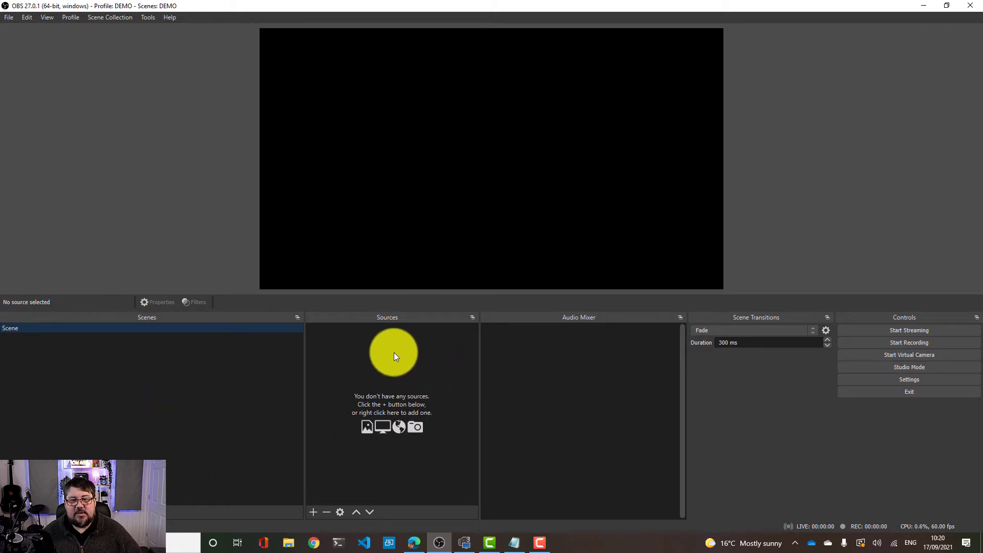
# Add a new Video Capture Device source to the scene and name it FaceCam
pyautogui.click(314, 511)
pyautogui.moveTo(316, 509)
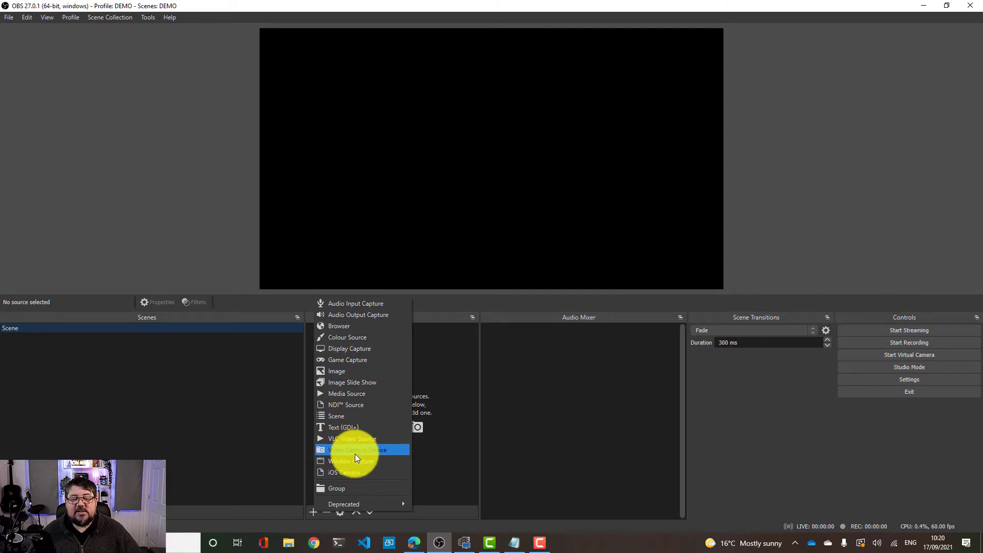
pyautogui.click(355, 454)
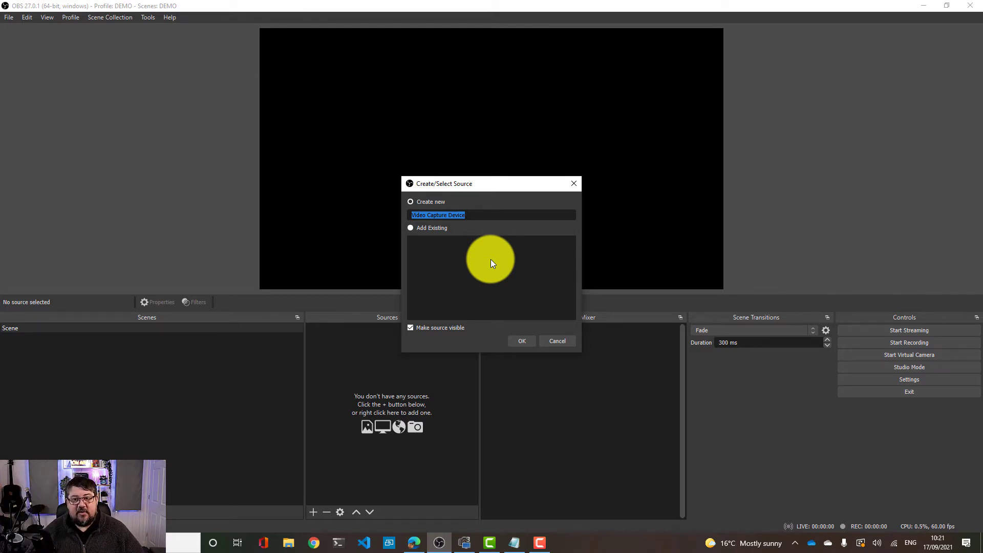
pyautogui.write('Fa')
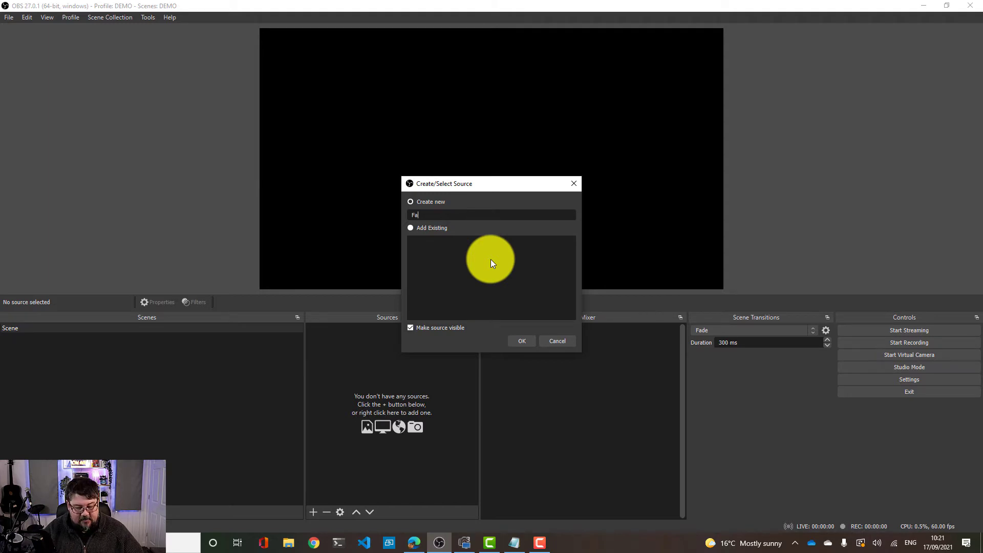
pyautogui.write('ceCam')
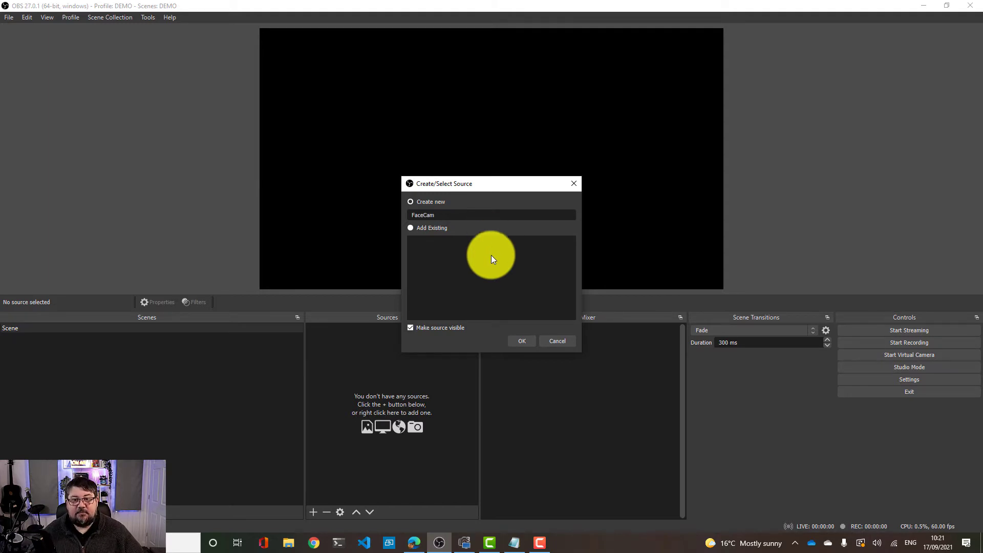
pyautogui.click(522, 342)
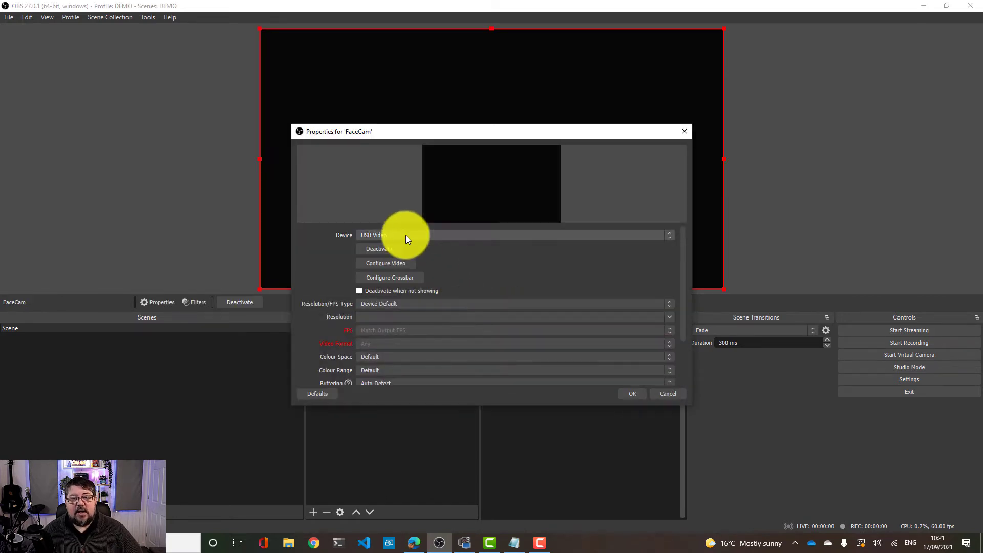
# Set the FaceCam source's device to Elgato Facecam and confirm its properties
pyautogui.click(392, 236)
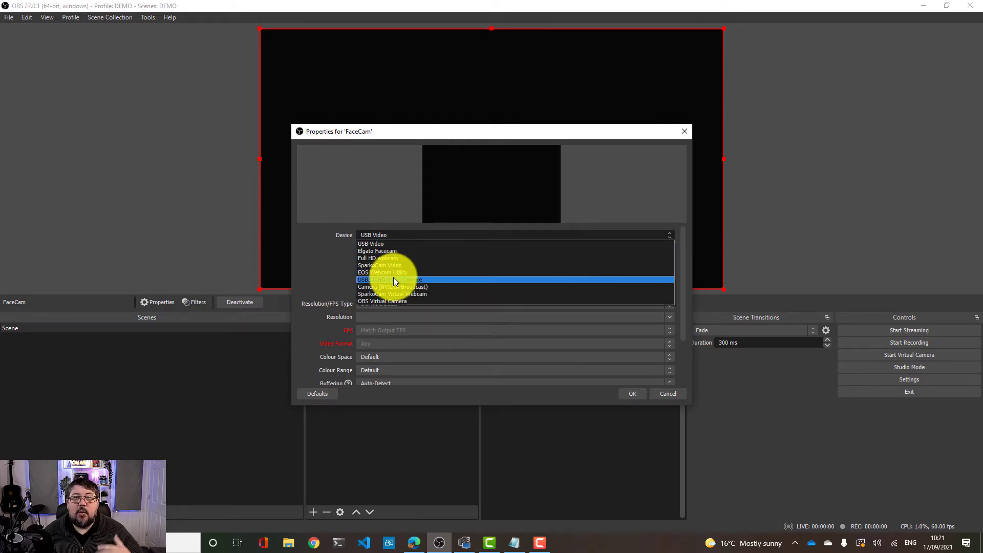
pyautogui.click(382, 251)
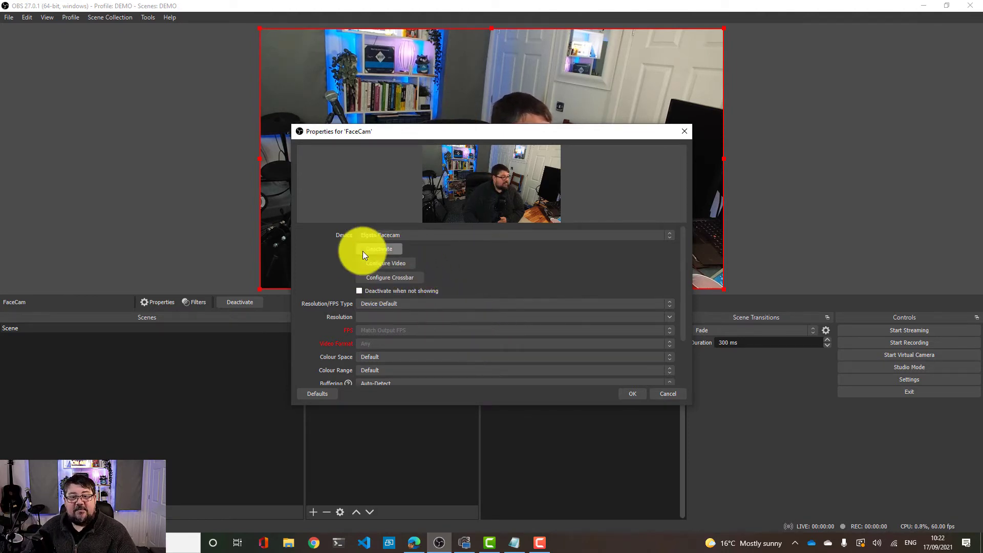
pyautogui.scroll(-2, 426, 318)
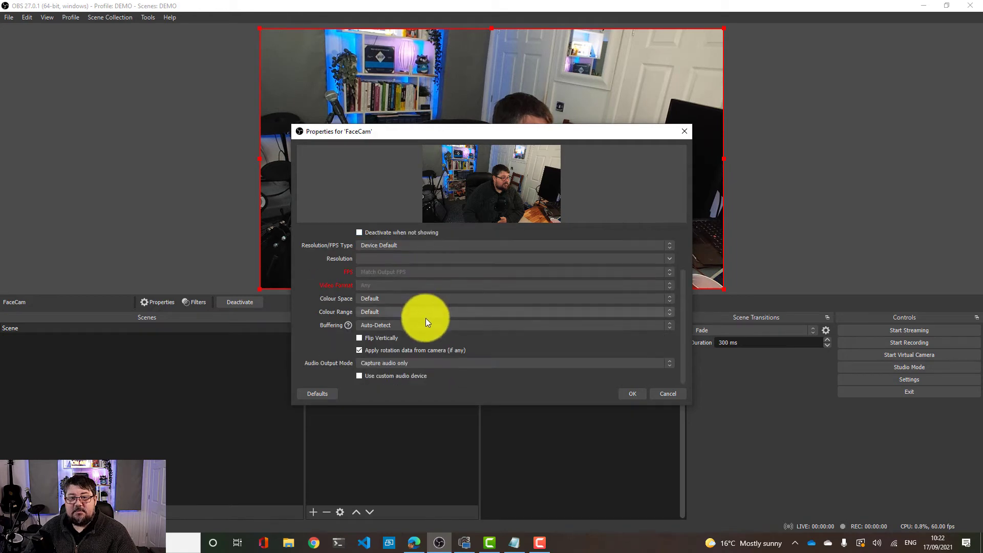
pyautogui.scroll(2, 425, 333)
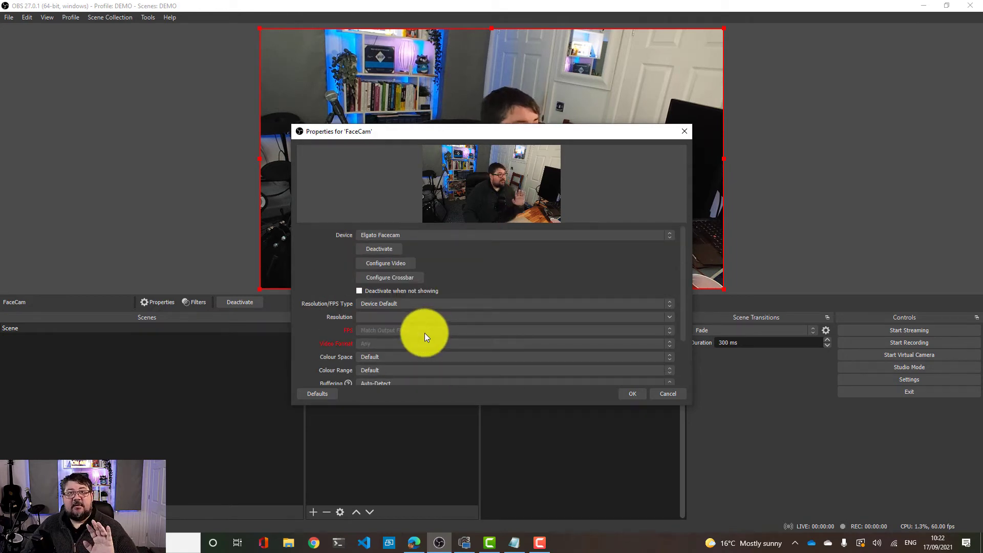
pyautogui.click(632, 393)
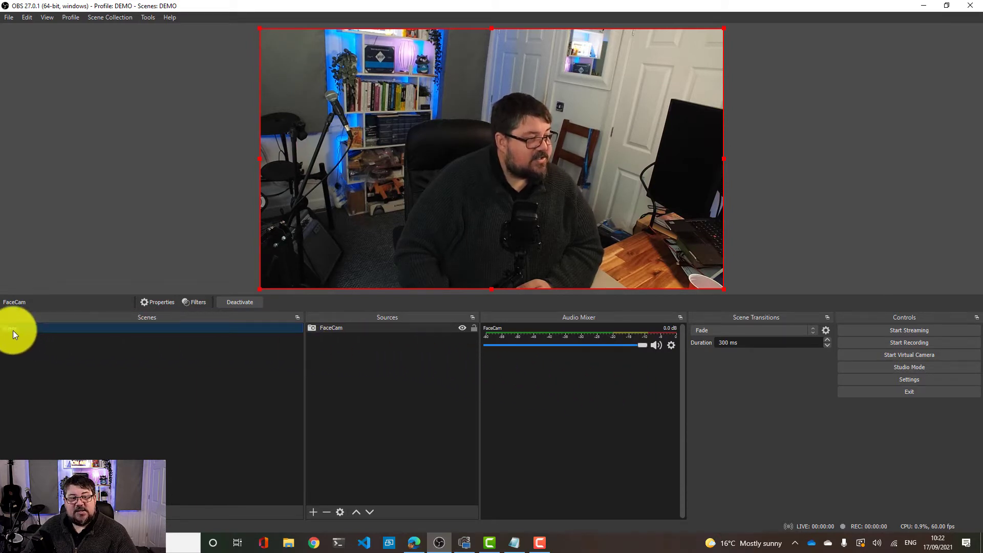
# Resize and move the FaceCam source around the canvas, finally stretching it to fill the whole canvas
pyautogui.click(343, 328)
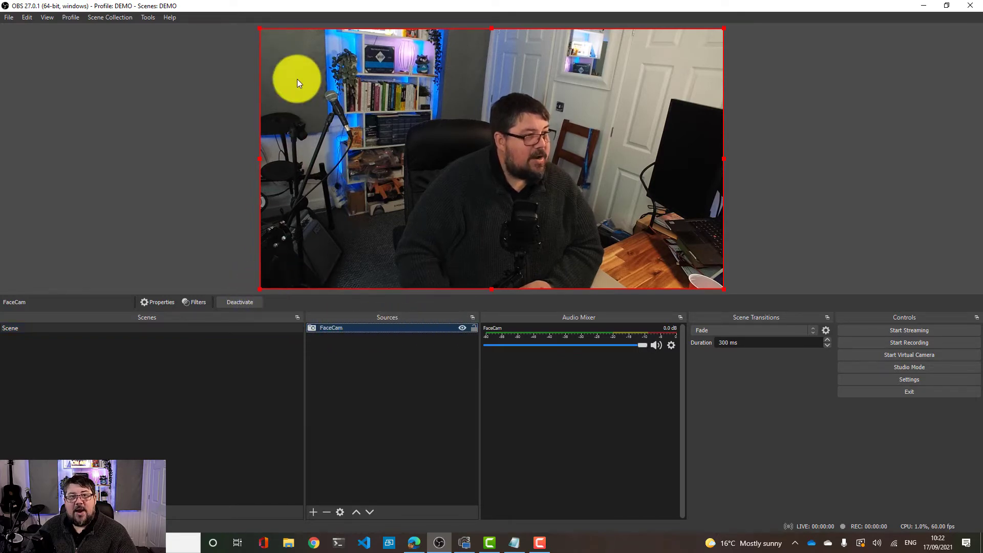
pyautogui.click(726, 27)
pyautogui.moveTo(726, 27); pyautogui.dragTo(451, 147)
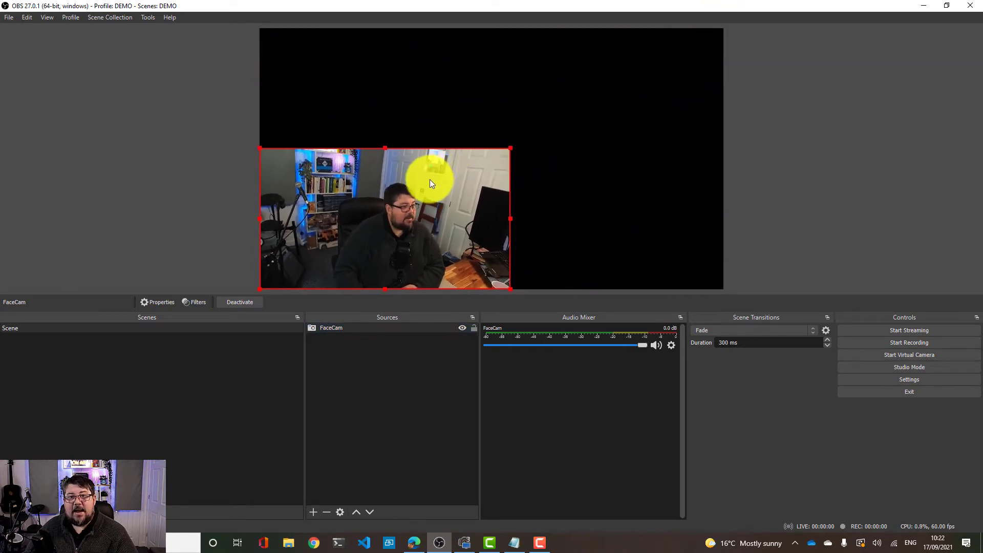
pyautogui.moveTo(429, 178); pyautogui.dragTo(433, 63)
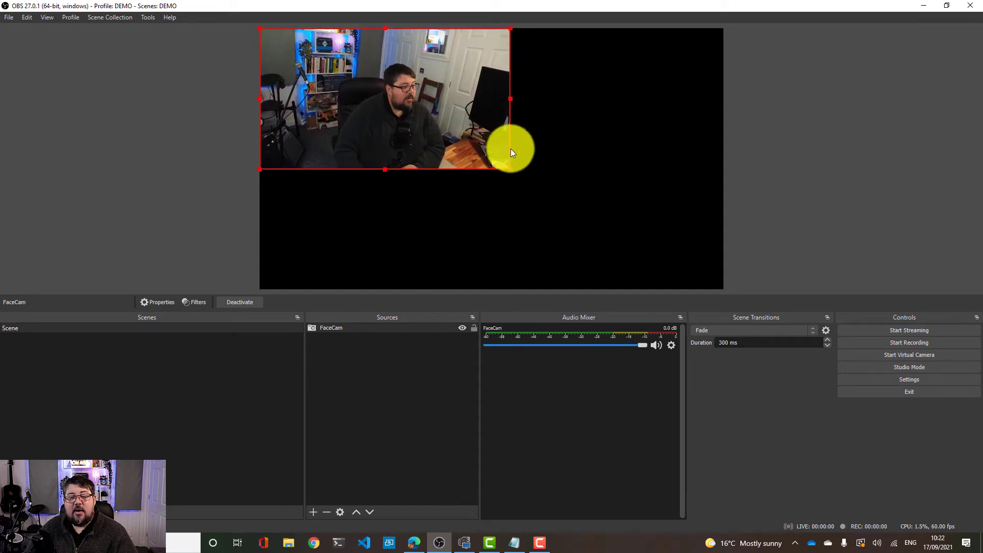
pyautogui.moveTo(510, 169); pyautogui.dragTo(372, 253)
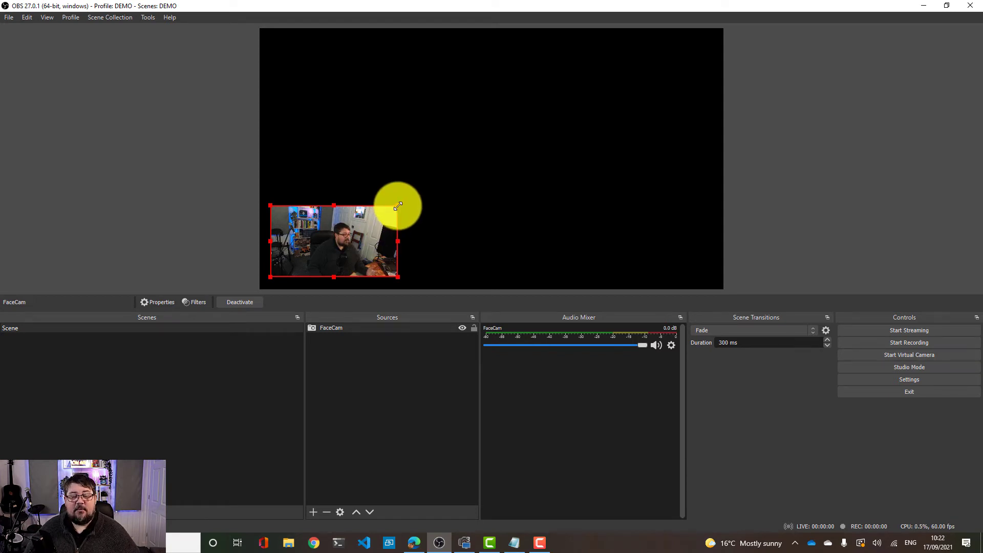
pyautogui.moveTo(399, 206); pyautogui.dragTo(658, 75)
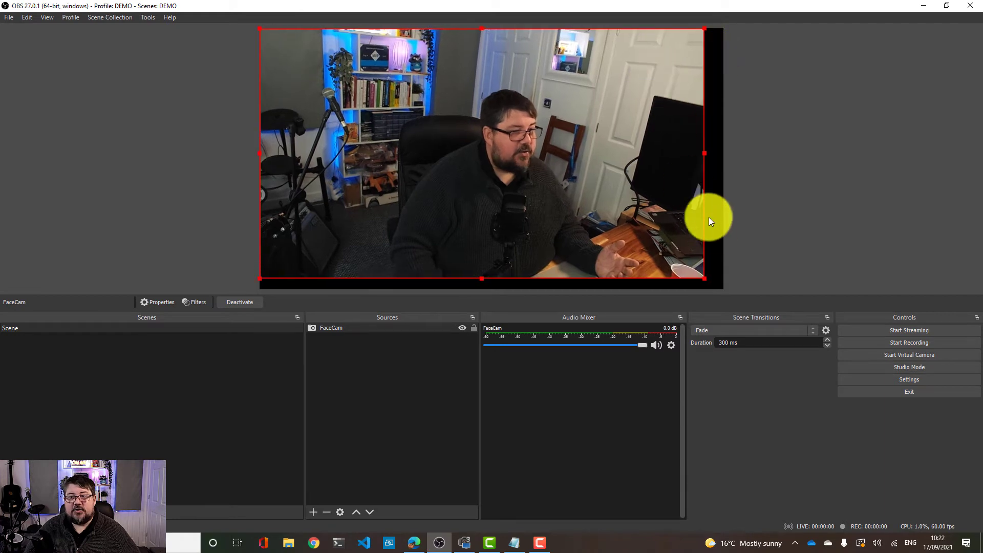
pyautogui.moveTo(701, 279); pyautogui.dragTo(718, 285)
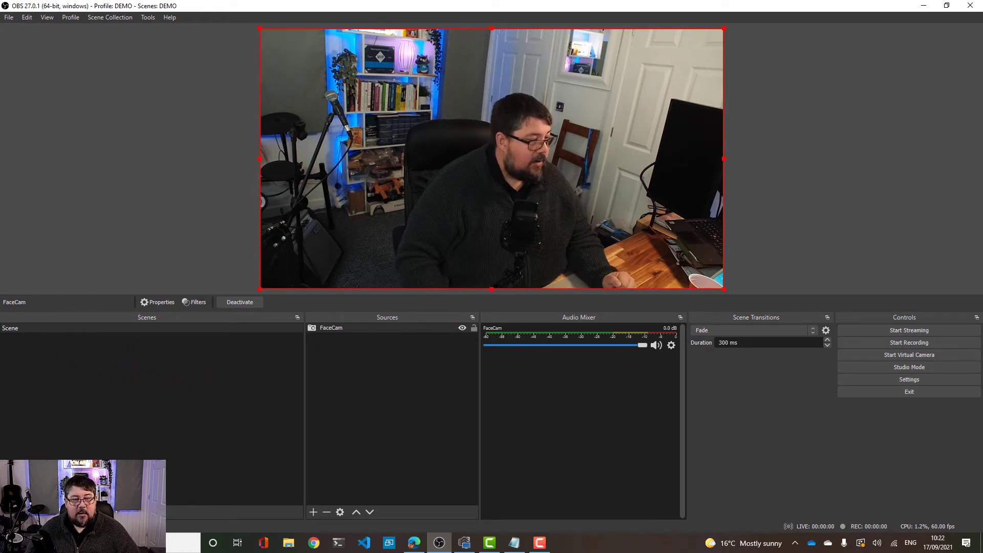
# Add a new scene named Small Camera
pyautogui.click(8, 512)
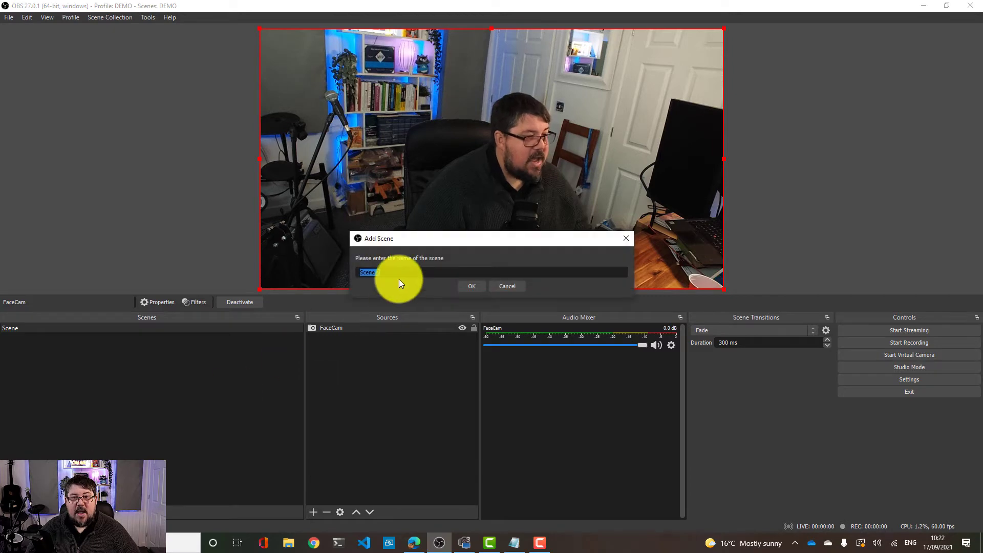
pyautogui.write('Sma')
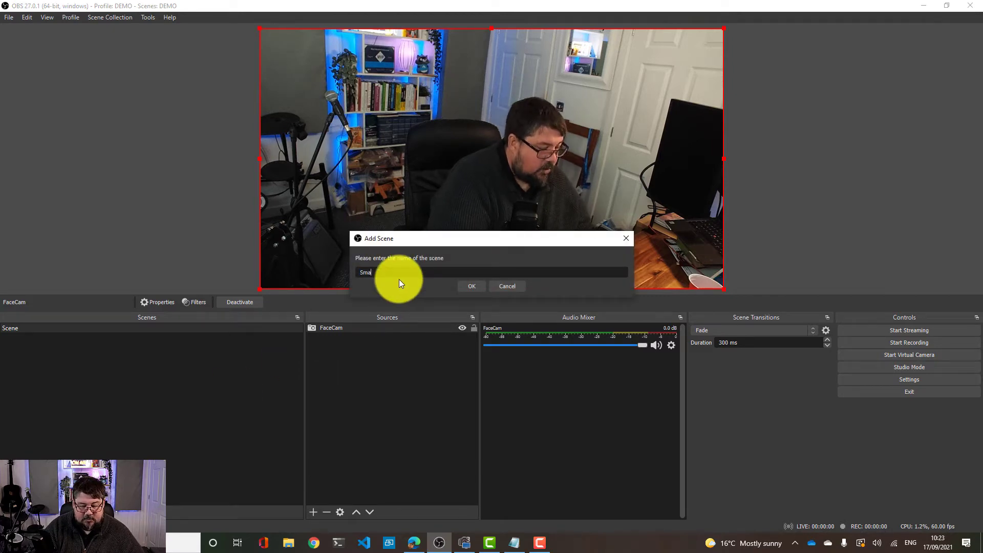
pyautogui.write('ll Camera')
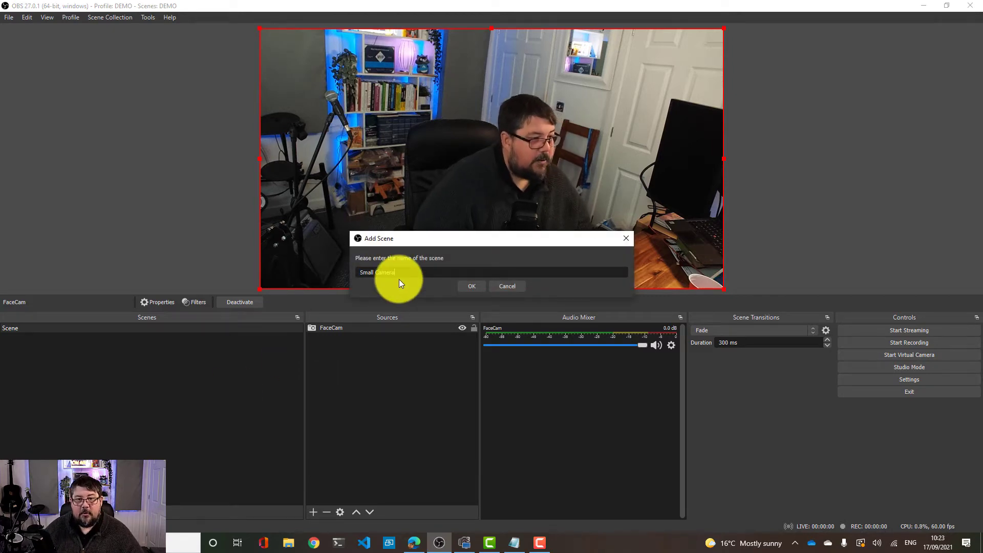
pyautogui.click(481, 288)
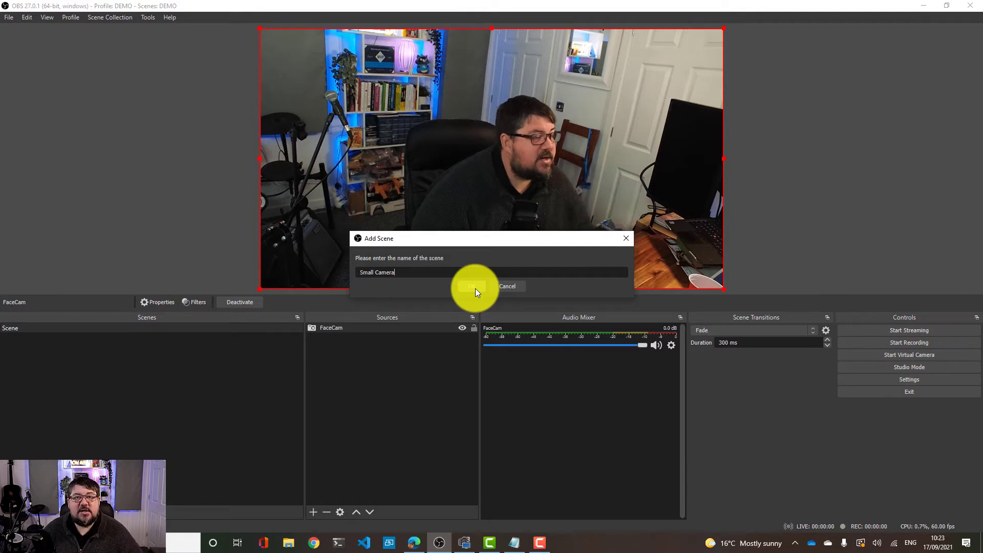
pyautogui.click(475, 288)
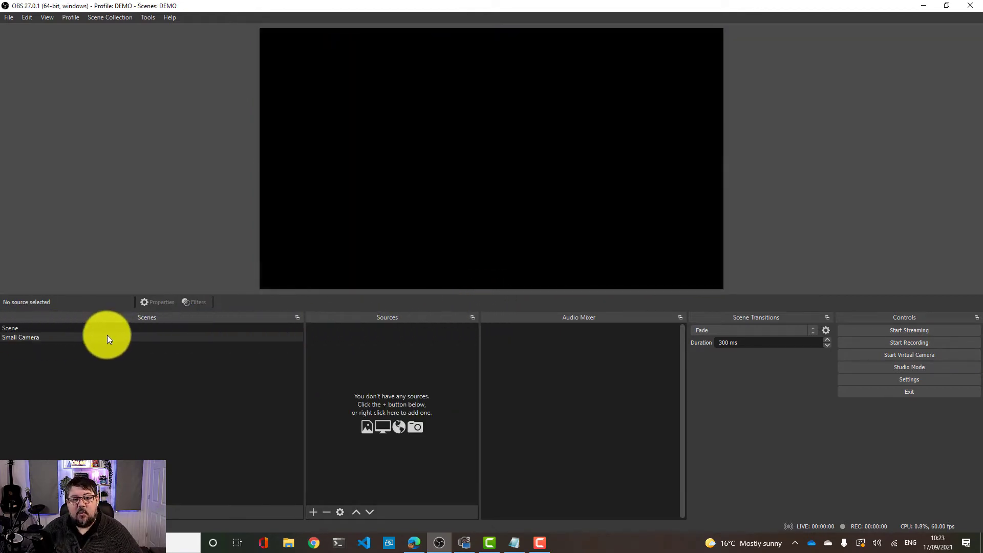
# Rename the original Scene to Large Camera
pyautogui.click(32, 329)
pyautogui.rightClick(32, 328)
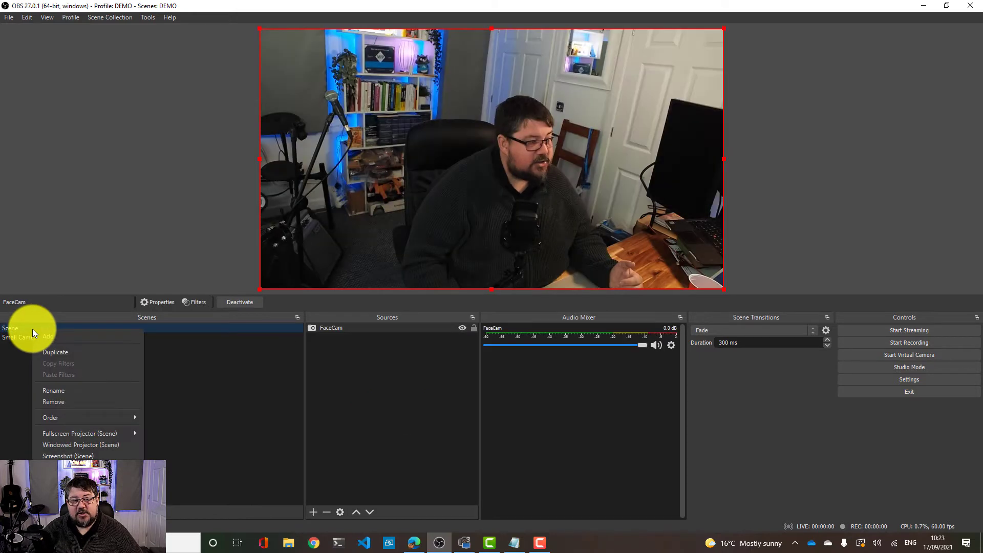
pyautogui.click(77, 391)
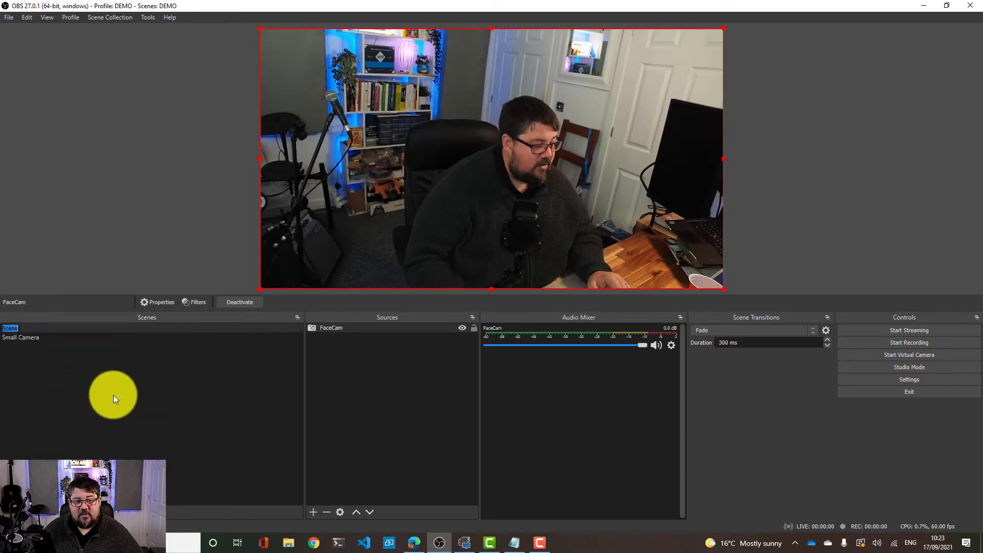
pyautogui.write('Large')
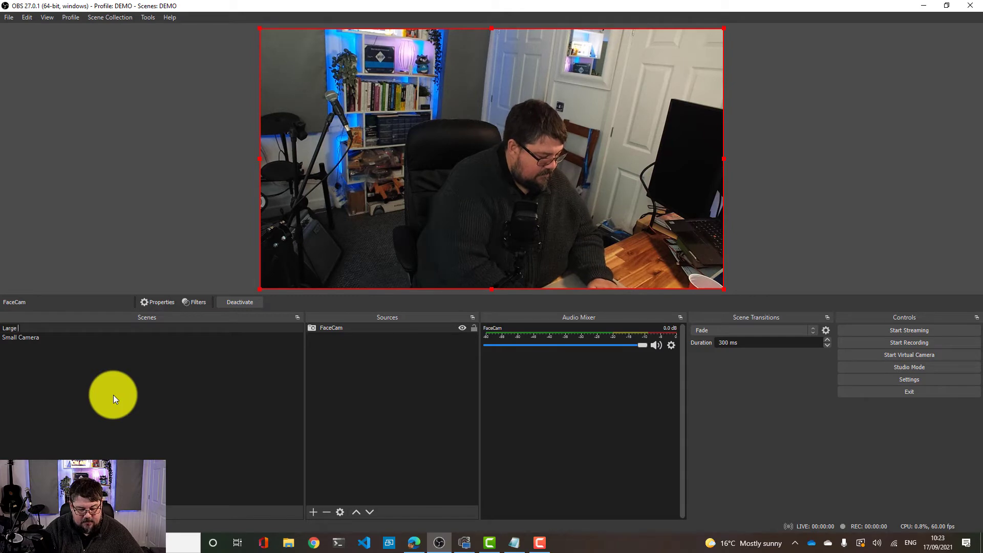
pyautogui.write(' Camera')
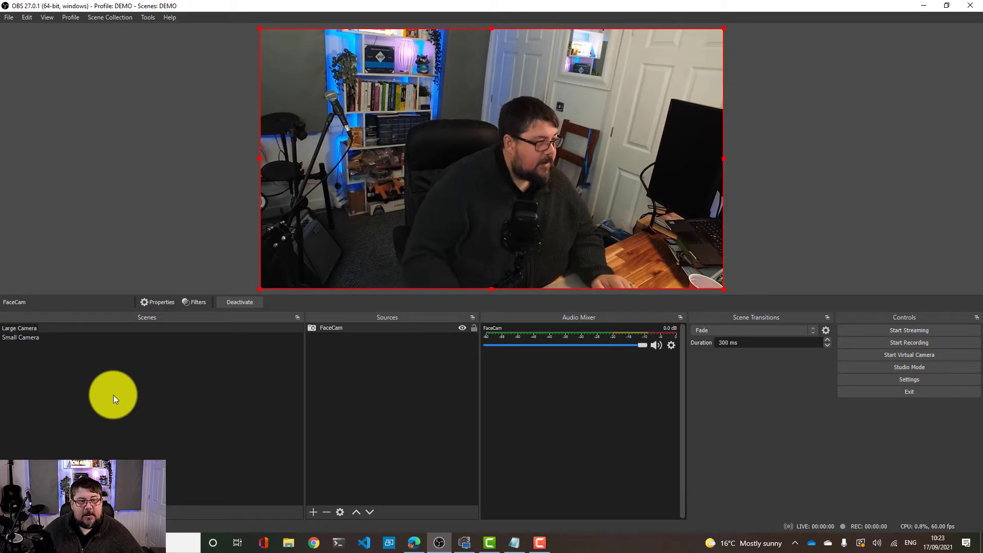
pyautogui.press('Return')
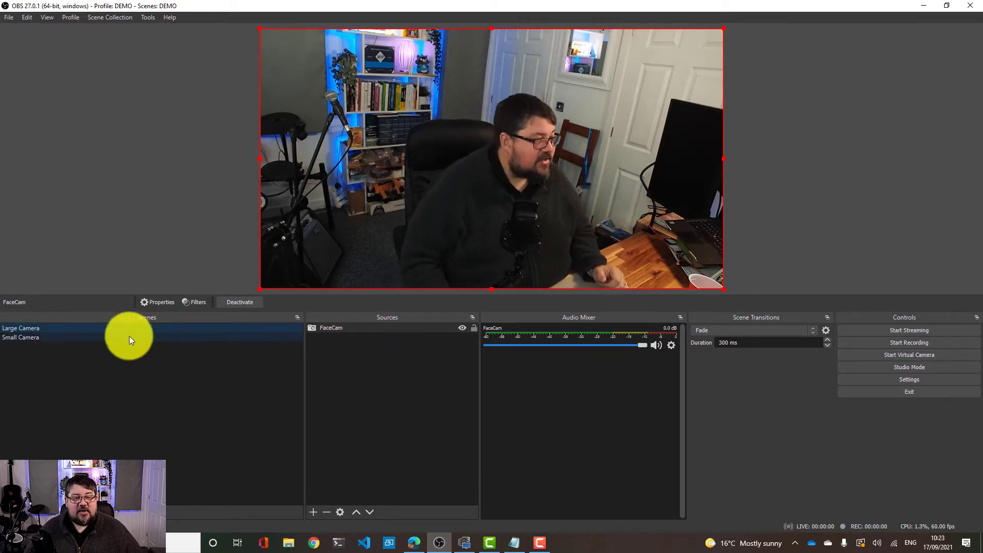
# Add the existing FaceCam source to the Small Camera scene as a video capture device
pyautogui.click(105, 339)
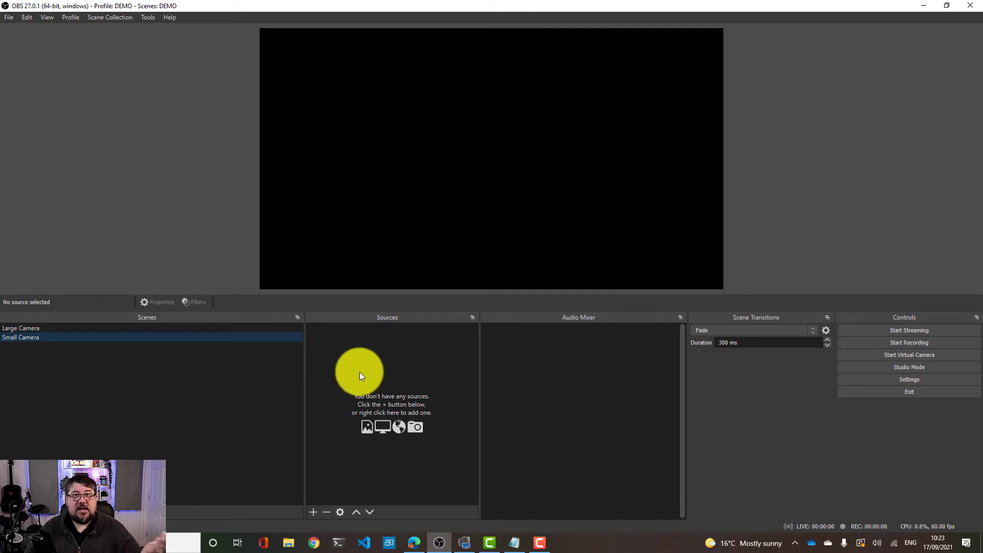
pyautogui.click(313, 513)
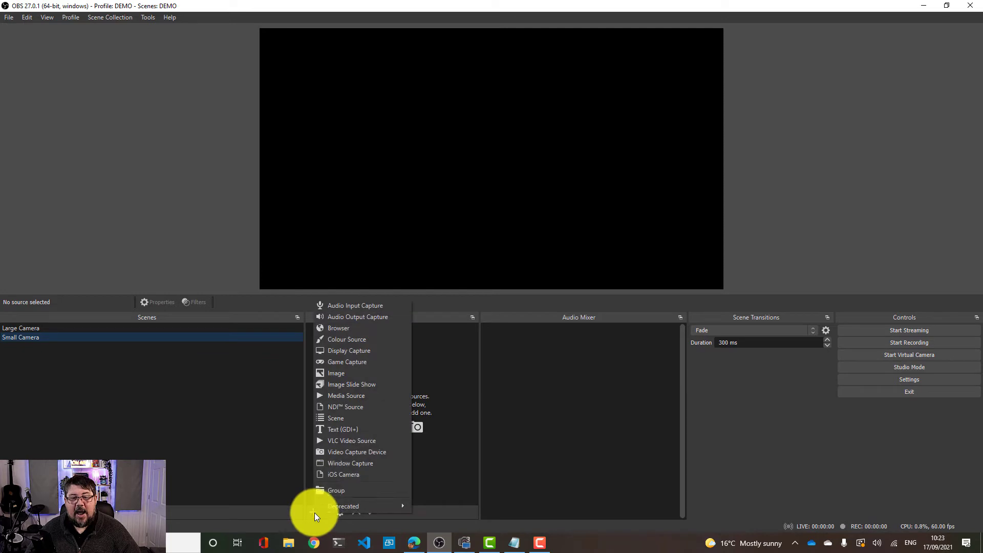
pyautogui.click(344, 453)
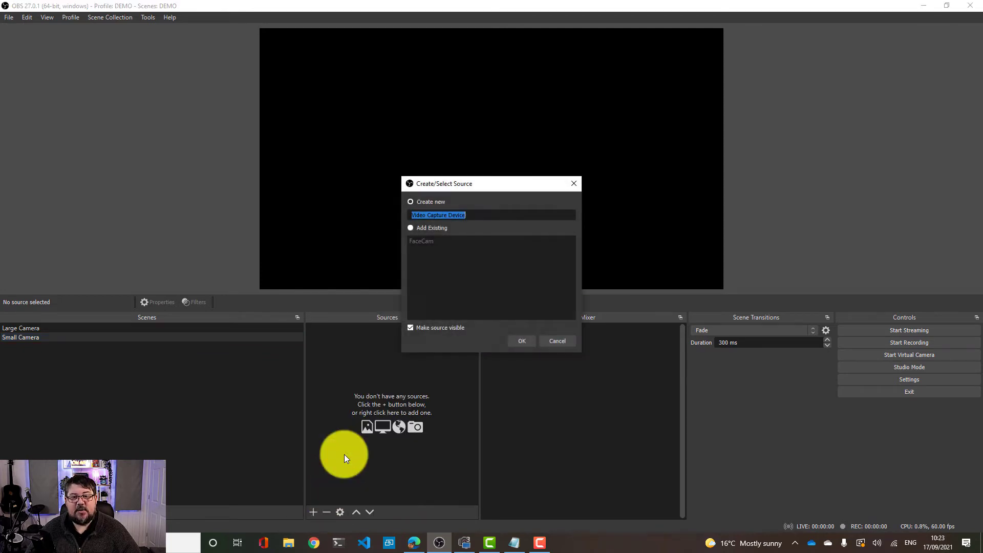
pyautogui.click(426, 240)
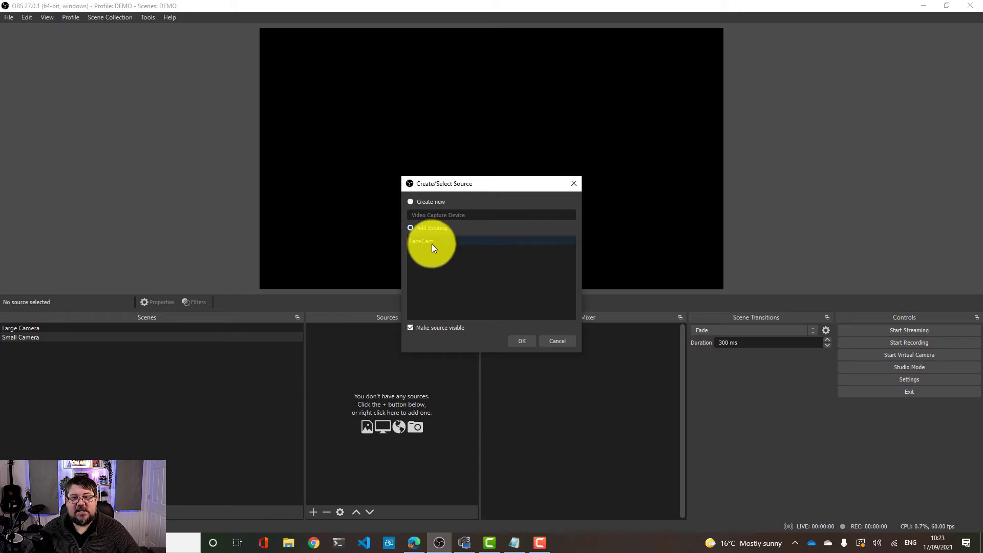
pyautogui.click(520, 339)
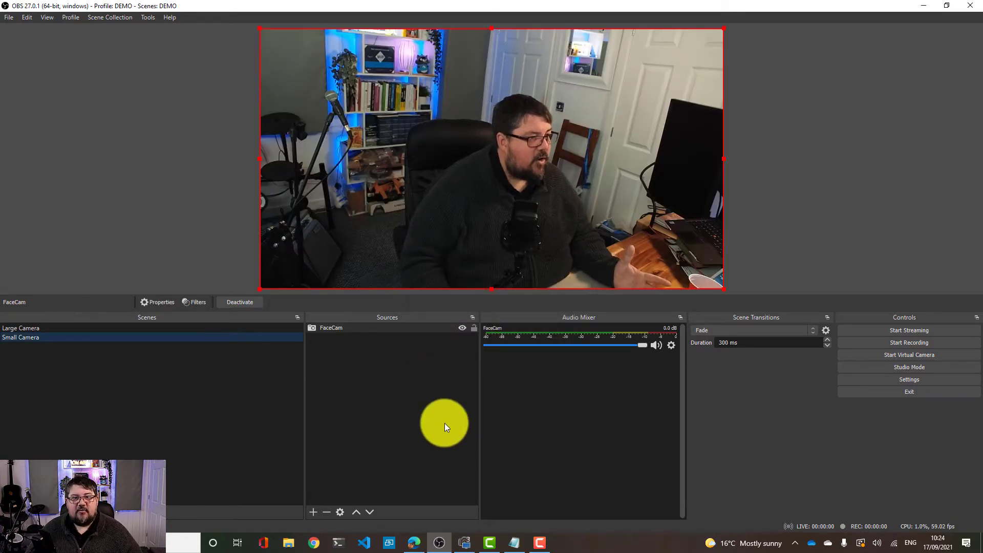
# Switch back and forth between the Large Camera and Small Camera scenes to compare them
pyautogui.click(215, 330)
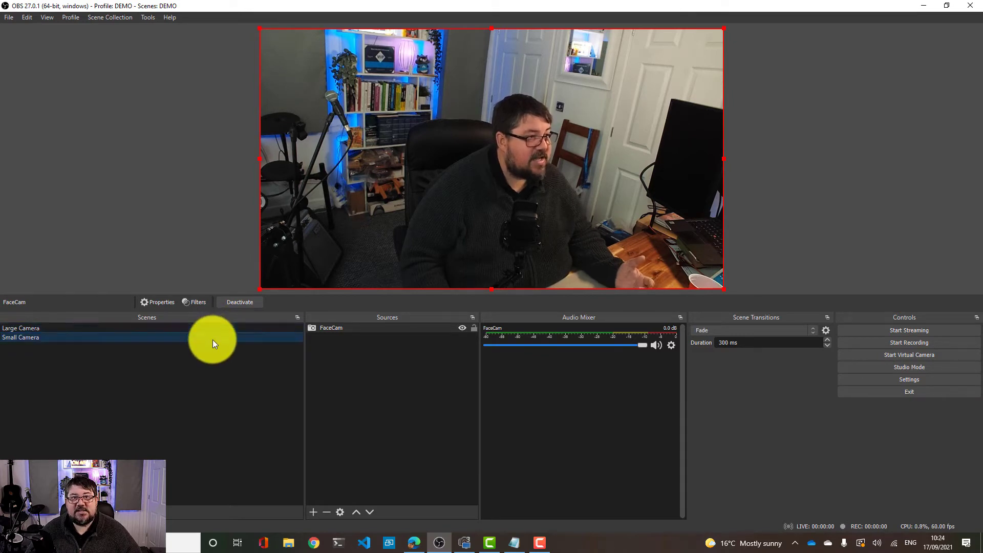
pyautogui.click(210, 338)
pyautogui.click(210, 330)
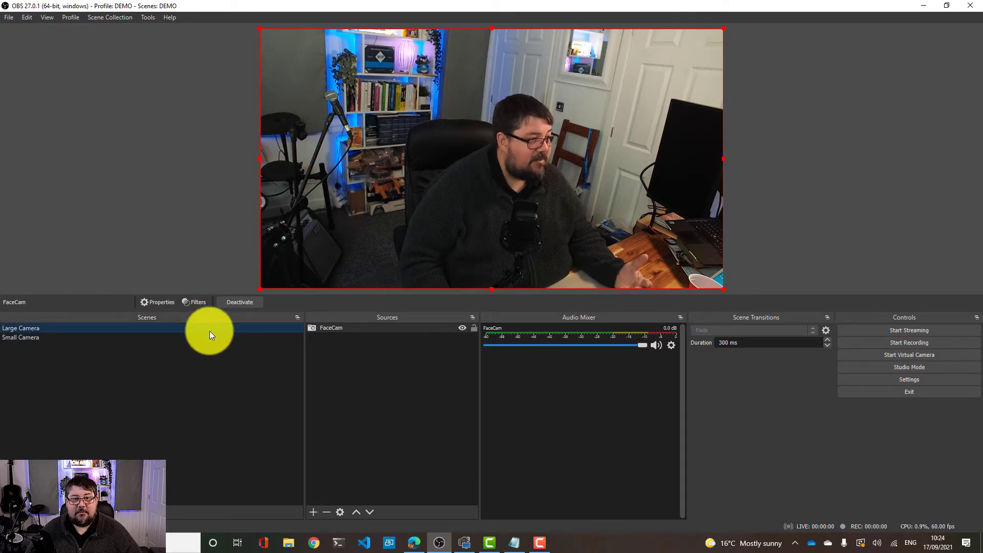
pyautogui.click(209, 338)
pyautogui.click(209, 332)
pyautogui.click(209, 338)
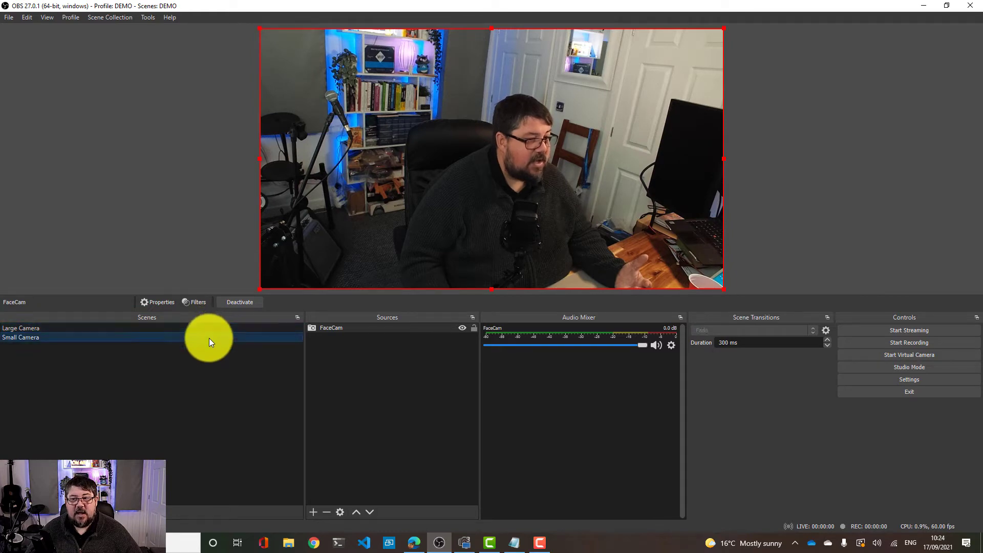
pyautogui.click(209, 328)
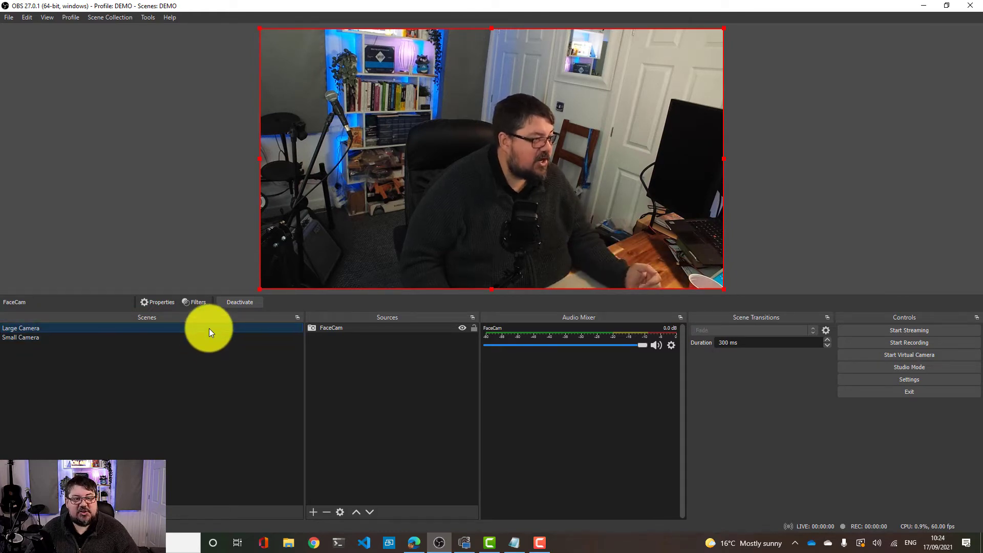
# In the Small Camera scene, shrink the FaceCam source to a small box in the canvas's bottom-left corner
pyautogui.click(20, 337)
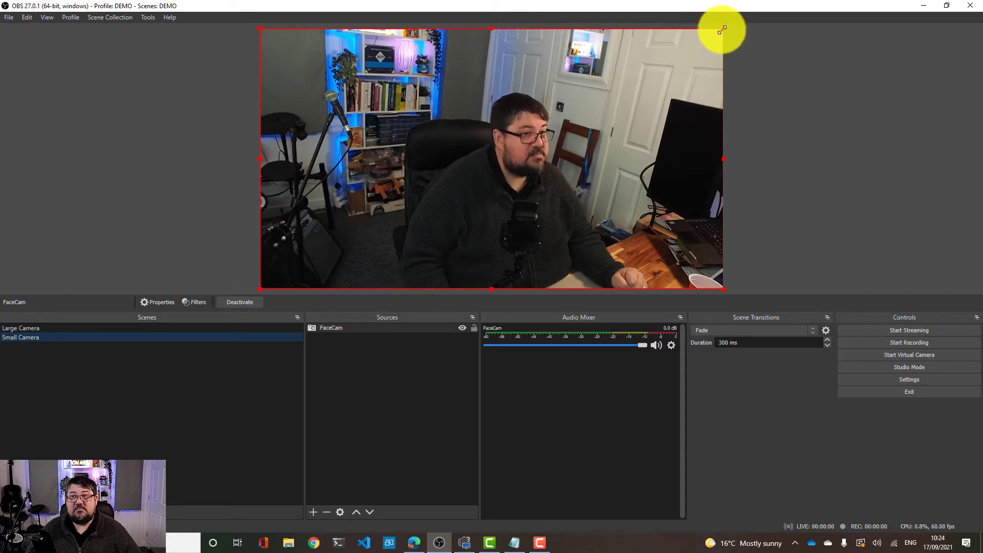
pyautogui.moveTo(722, 28); pyautogui.dragTo(365, 240)
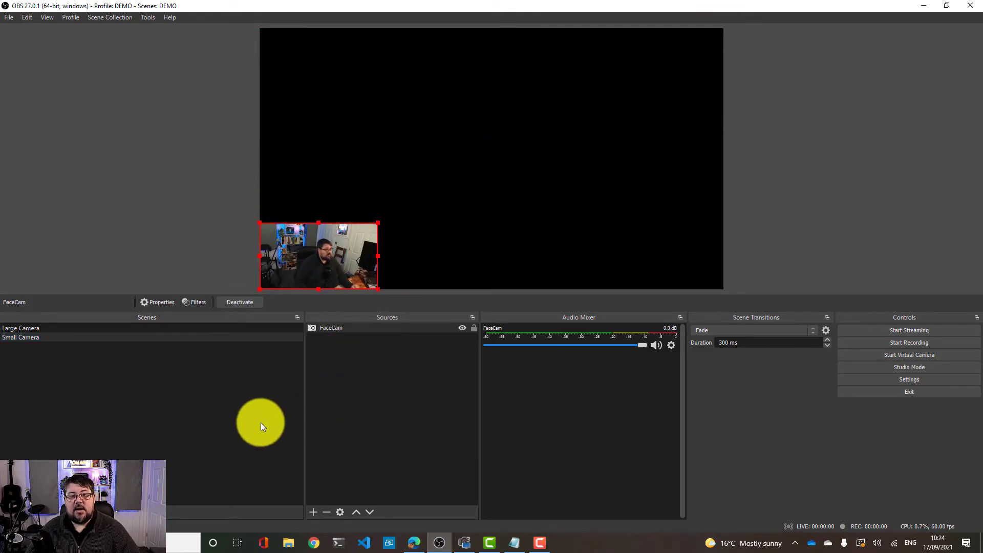
pyautogui.click(29, 329)
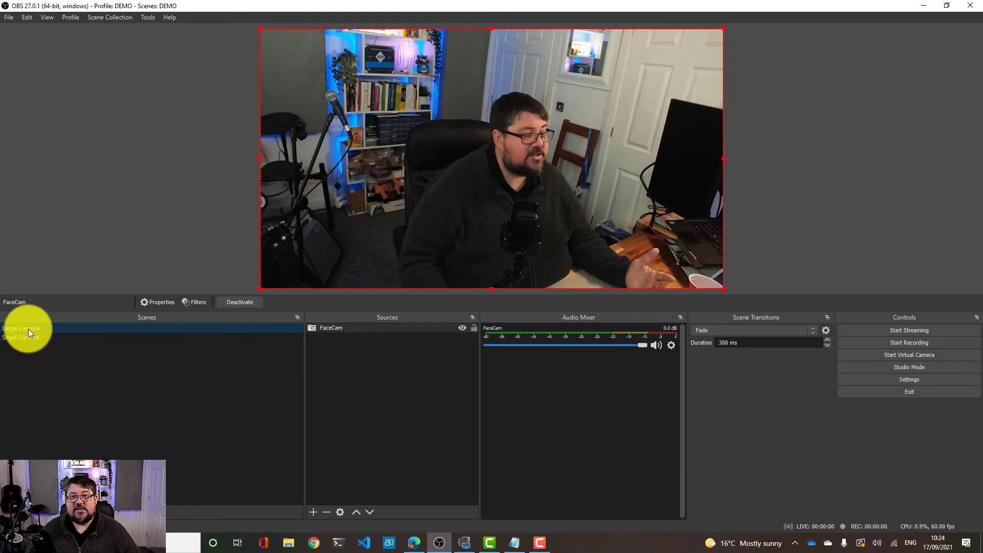
pyautogui.click(27, 339)
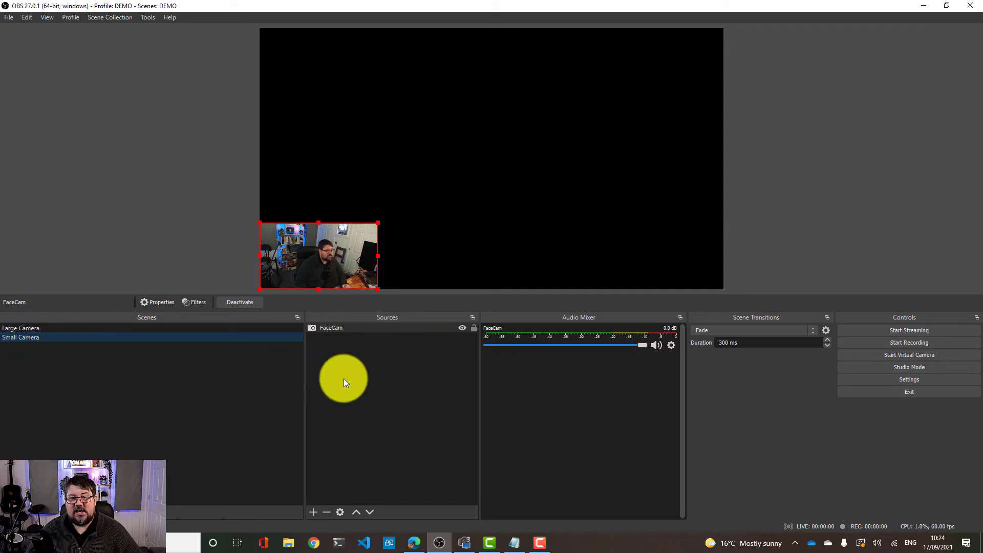
# Add an Image source named Background Image using the file preview-83721-73b2ffab8d22cad99c5c66f9b51b4993-high.jpg
pyautogui.click(311, 512)
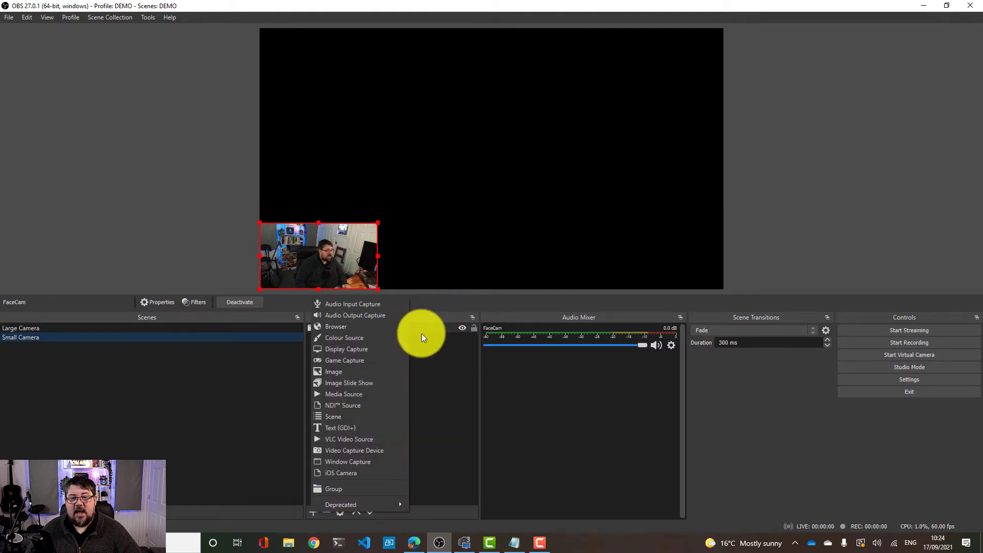
pyautogui.click(370, 373)
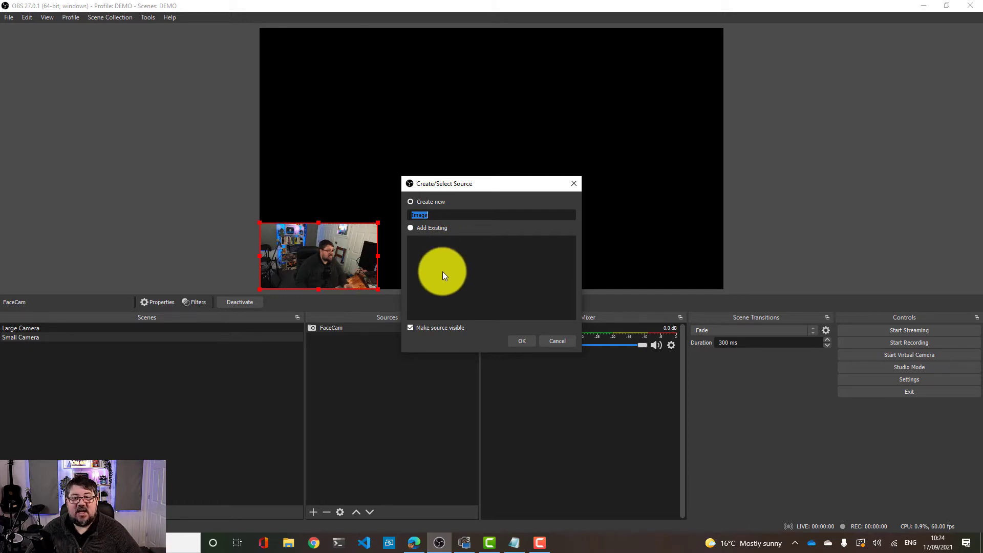
pyautogui.write('Backgr')
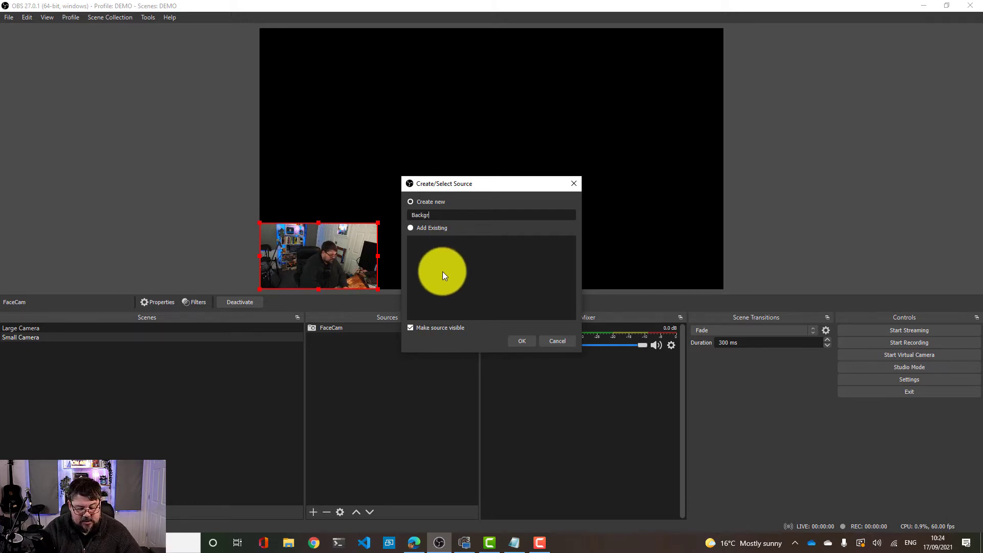
pyautogui.write('ound ')
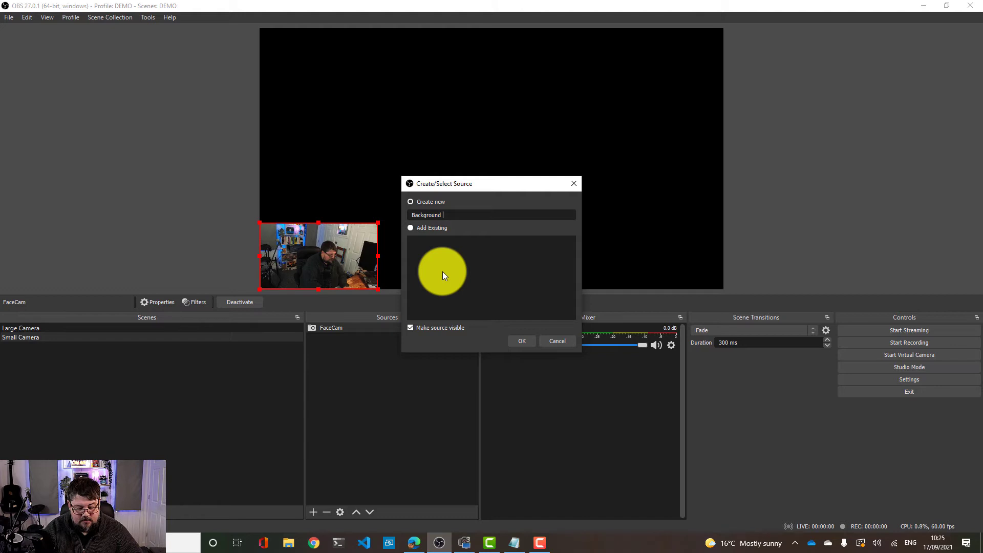
pyautogui.write('Image')
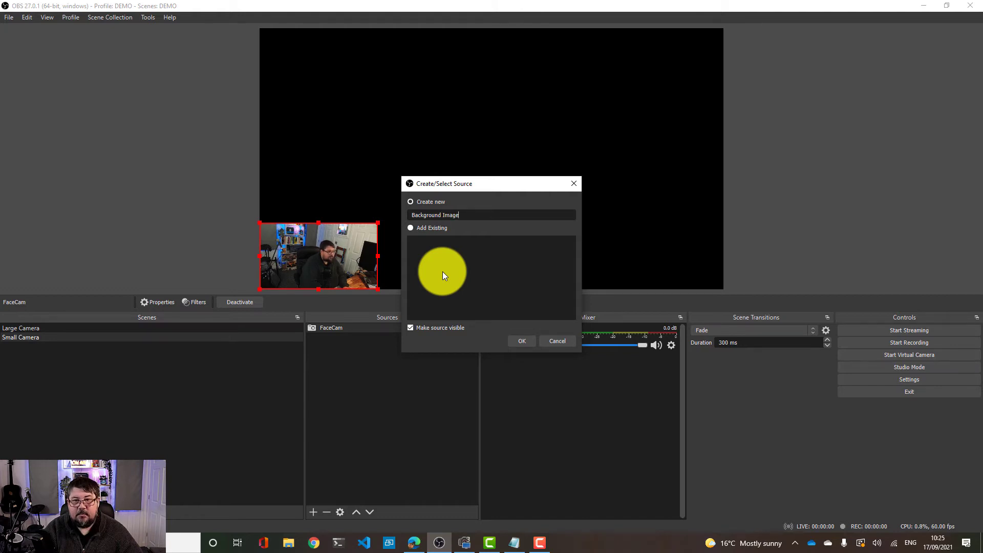
pyautogui.click(525, 342)
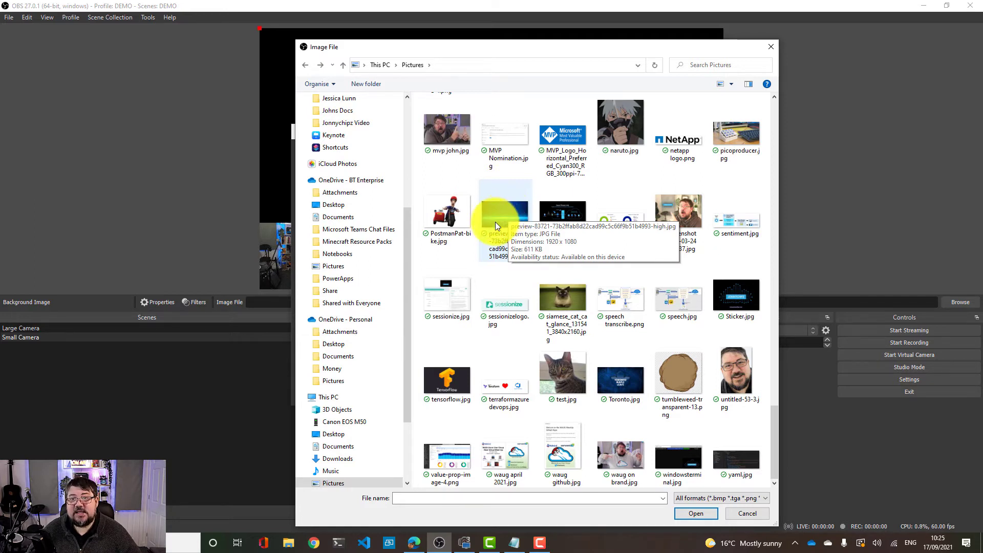
pyautogui.click(509, 215)
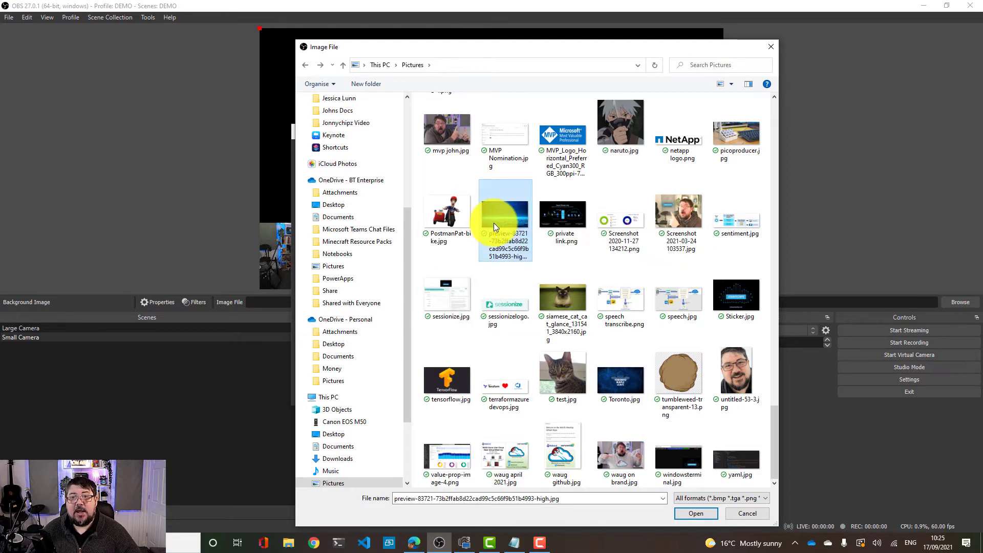
pyautogui.click(701, 512)
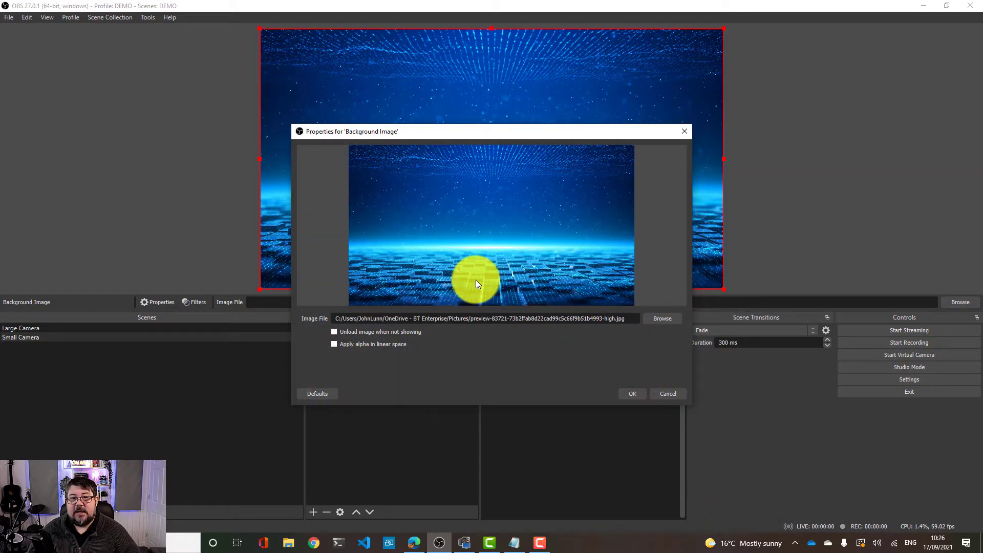
pyautogui.click(637, 395)
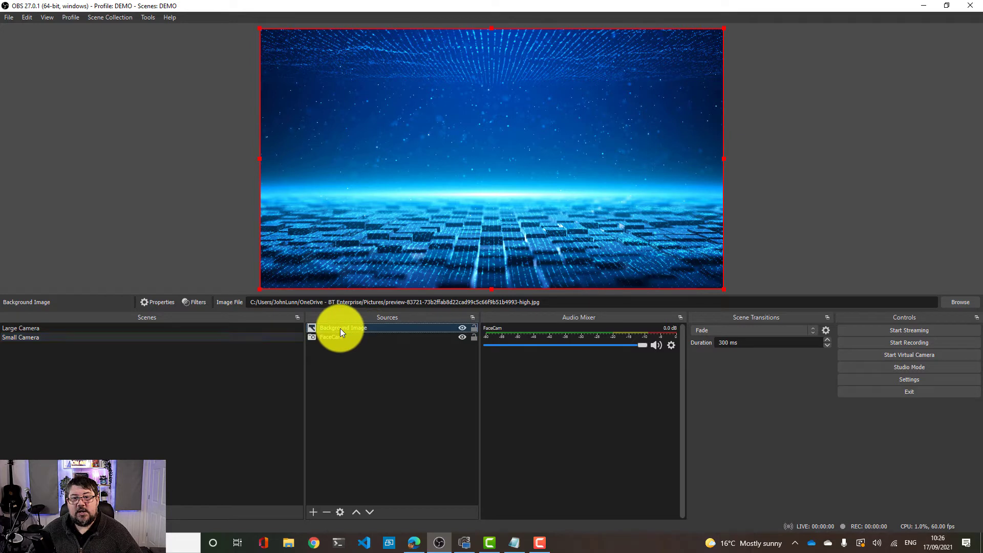
# Reorder the sources so Background Image sits below FaceCam
pyautogui.moveTo(340, 327); pyautogui.dragTo(336, 385)
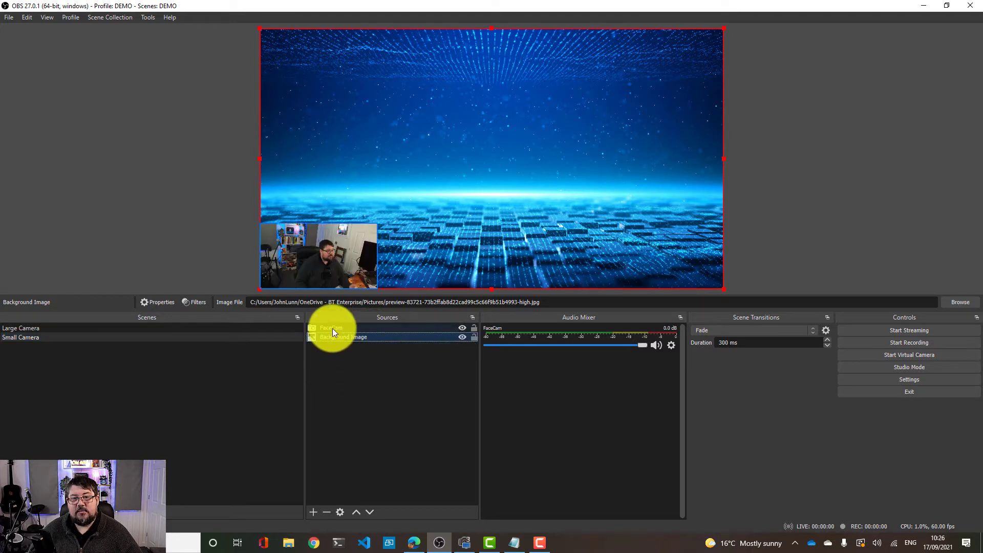
pyautogui.moveTo(333, 327)
pyautogui.mouseDown()
pyautogui.moveTo(330, 344)
pyautogui.moveTo(337, 336)
pyautogui.mouseUp()
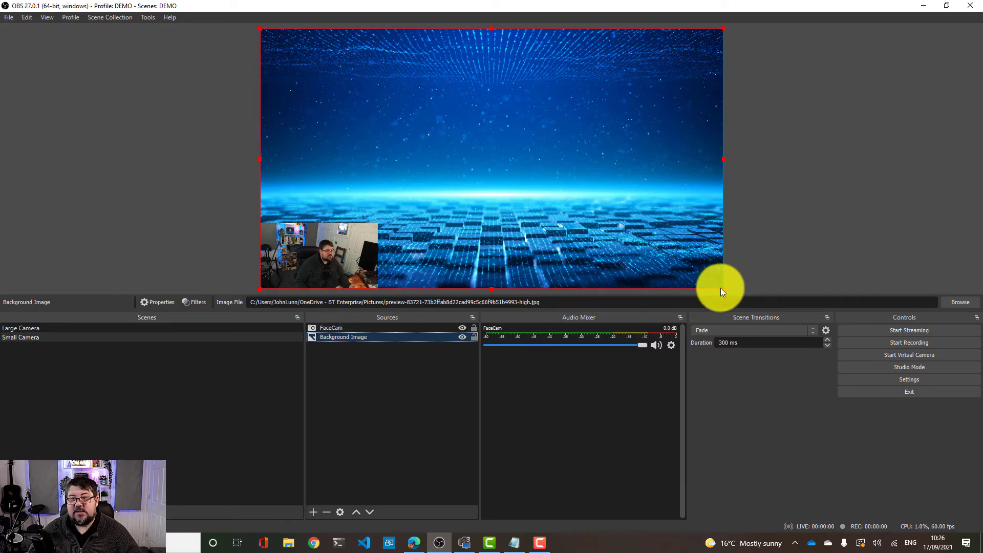
# Resize the background image smaller and stretch it back to fill the canvas
pyautogui.moveTo(720, 289); pyautogui.dragTo(564, 202)
pyautogui.moveTo(504, 187)
pyautogui.mouseDown()
pyautogui.moveTo(570, 233)
pyautogui.moveTo(506, 183)
pyautogui.mouseUp()
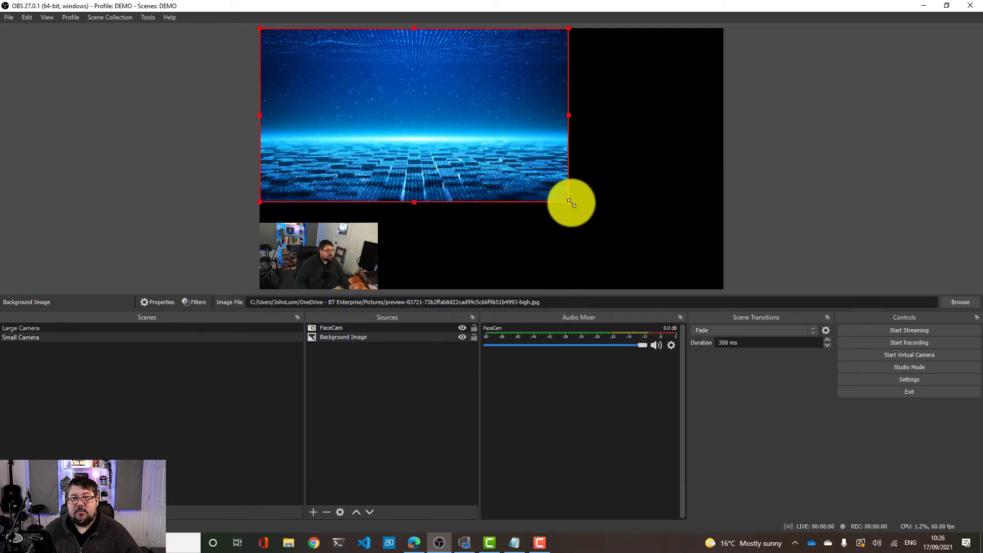
pyautogui.moveTo(570, 202); pyautogui.dragTo(691, 287)
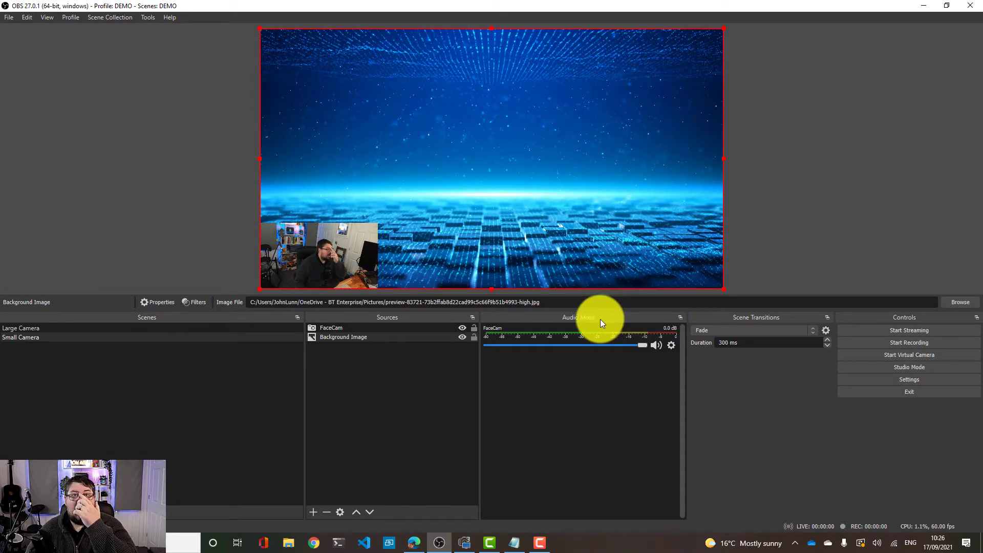
pyautogui.click(357, 361)
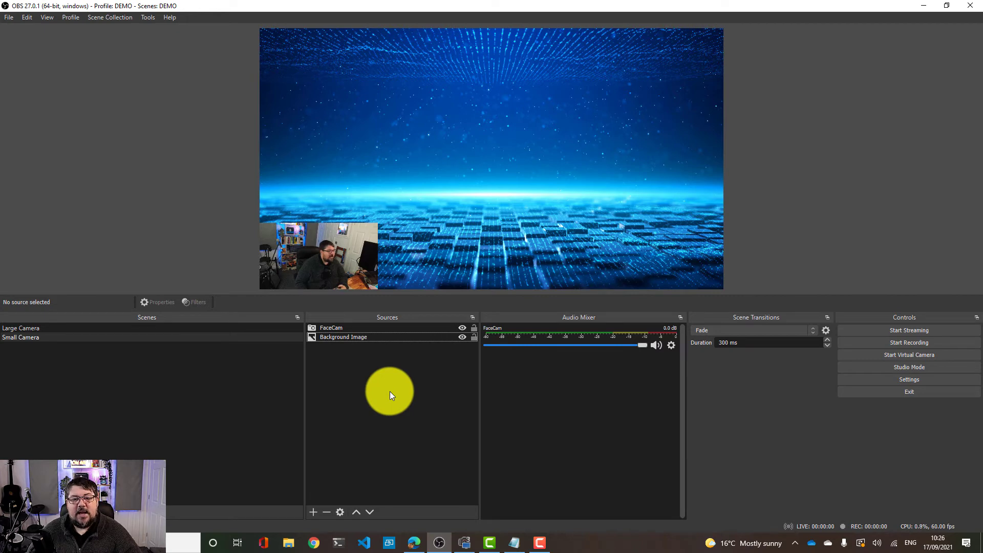
# In the Small Camera scene, add an Audio Input Capture source named Elgato Wave3 Mic using the Mic In (2- Elgato Wave:3) device
pyautogui.click(62, 331)
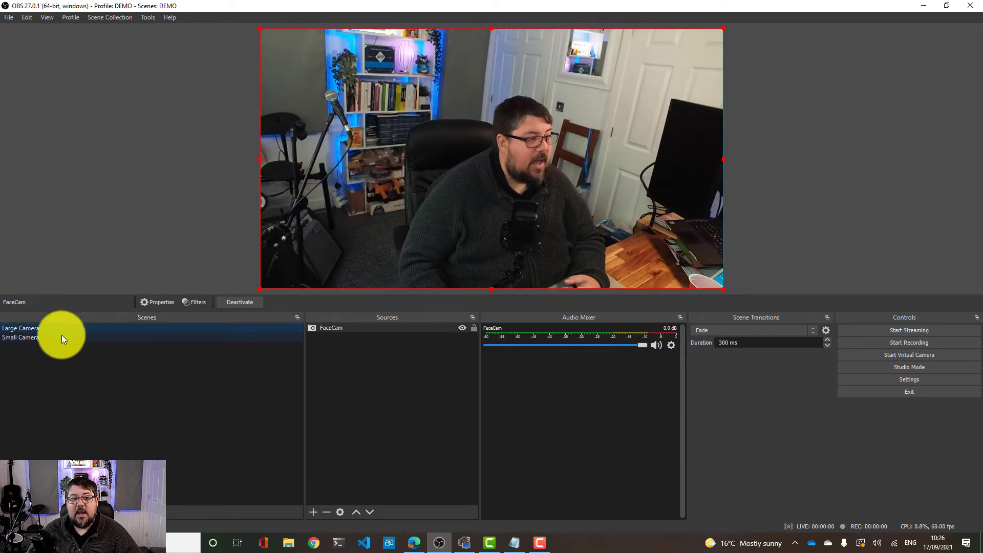
pyautogui.click(61, 335)
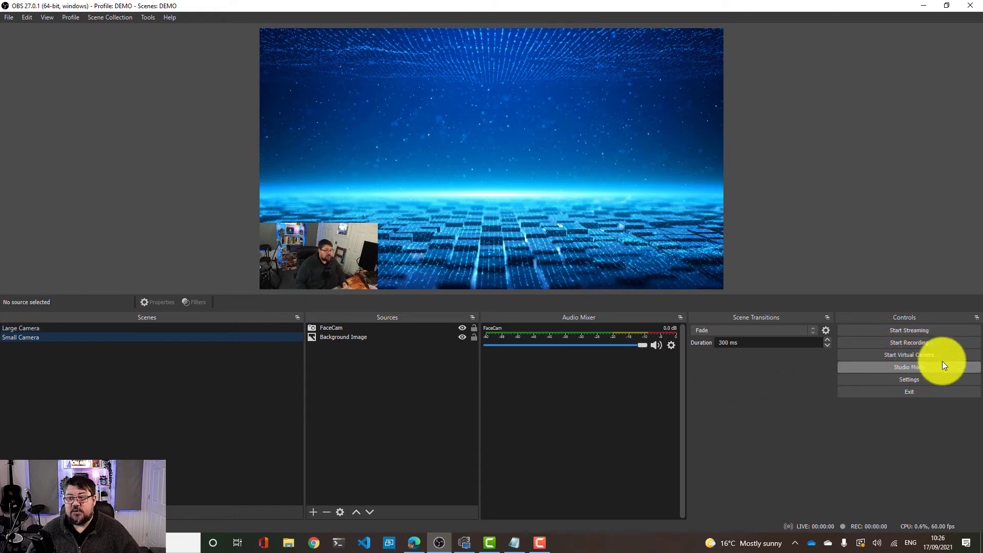
pyautogui.click(314, 512)
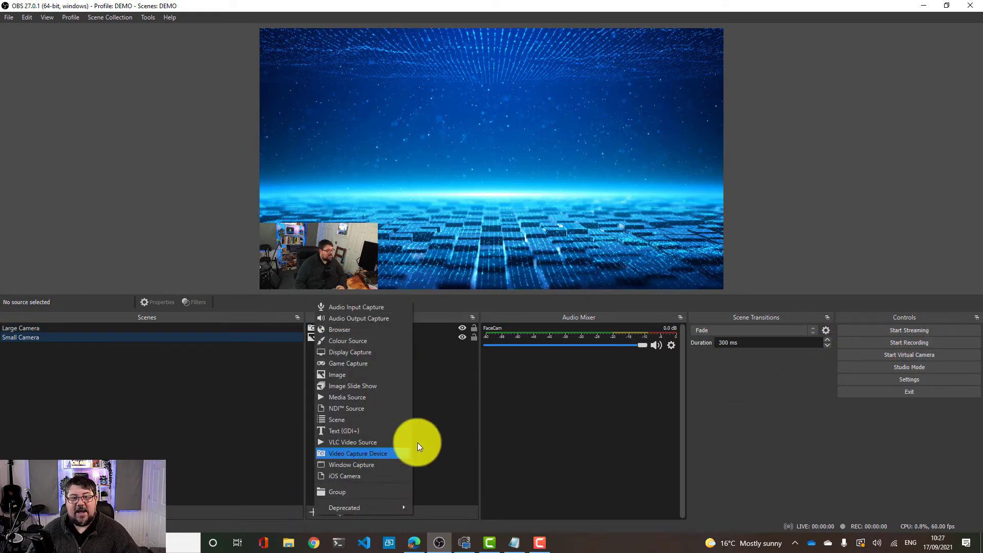
pyautogui.click(364, 308)
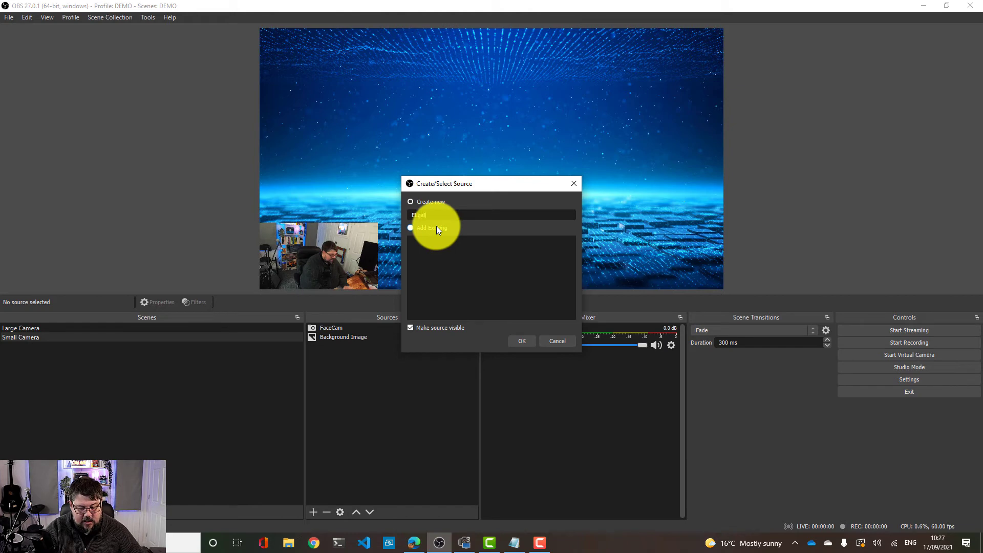
pyautogui.write('Elgato Wave3 ')
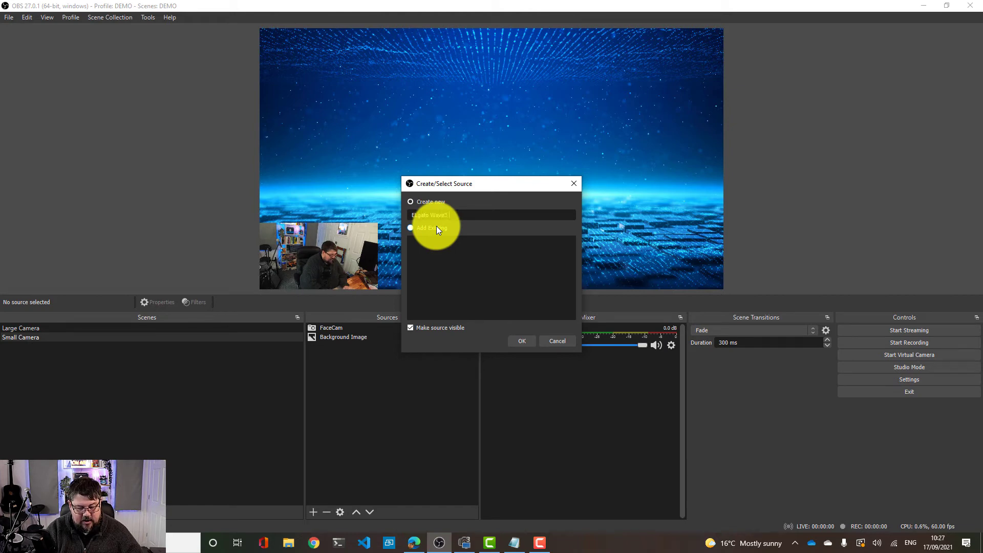
pyautogui.write('Mic')
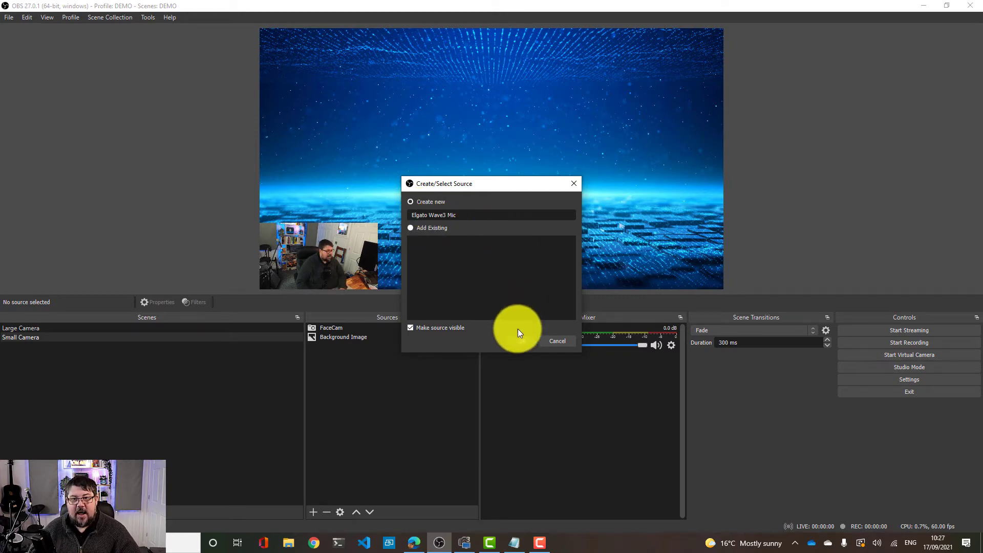
pyautogui.click(523, 342)
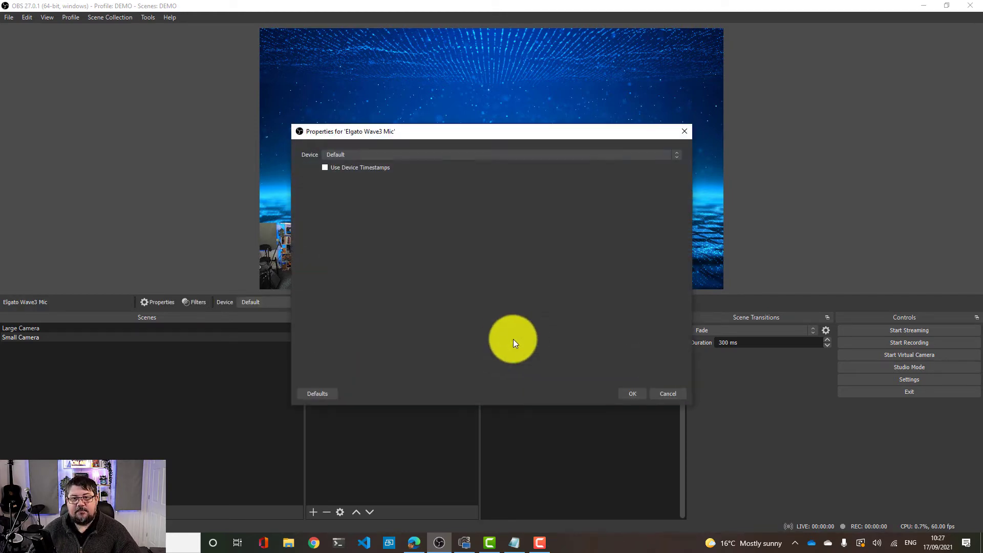
pyautogui.click(380, 155)
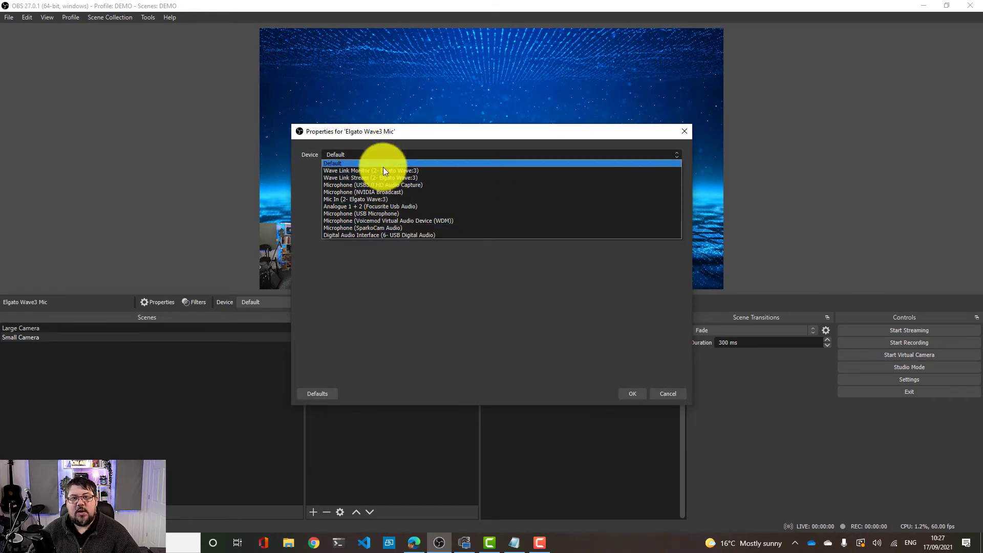
pyautogui.click(377, 201)
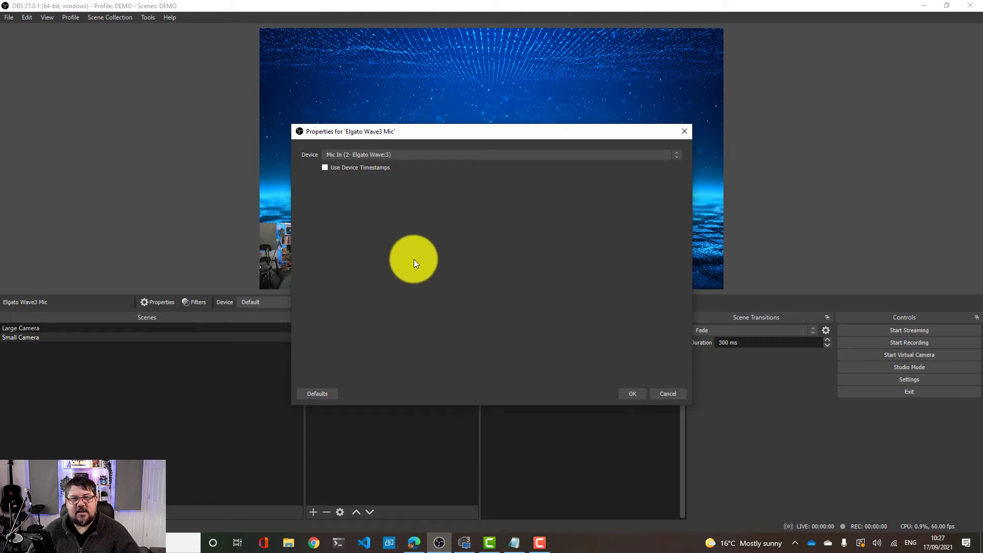
pyautogui.click(635, 393)
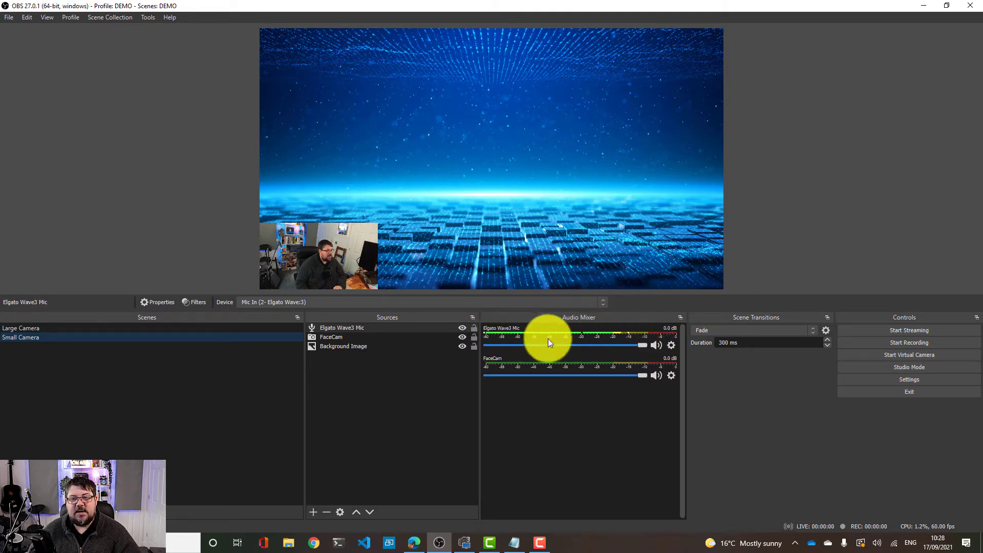
# Lower the Elgato Wave3 Mic volume fader and raise it back to full
pyautogui.moveTo(643, 348); pyautogui.dragTo(628, 345)
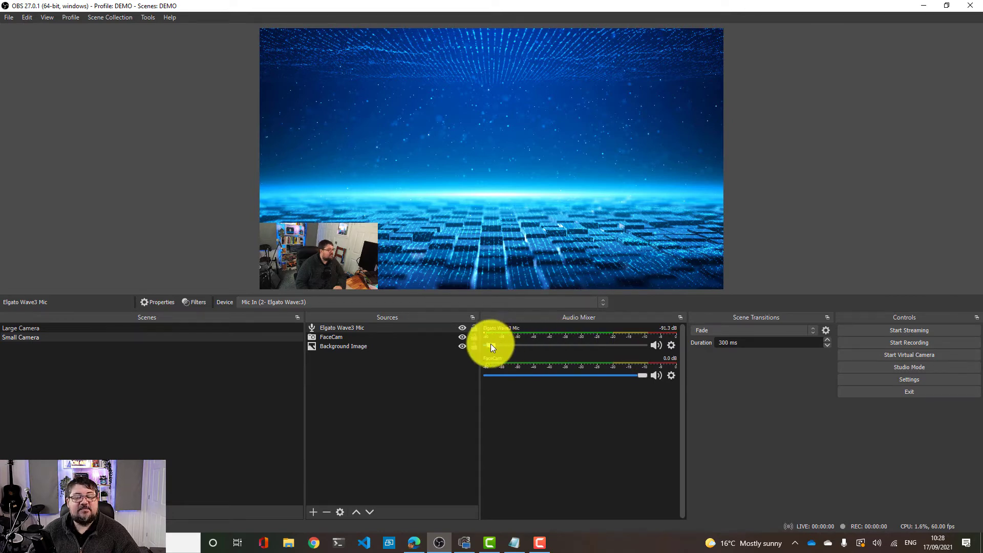
pyautogui.moveTo(490, 345); pyautogui.dragTo(627, 352)
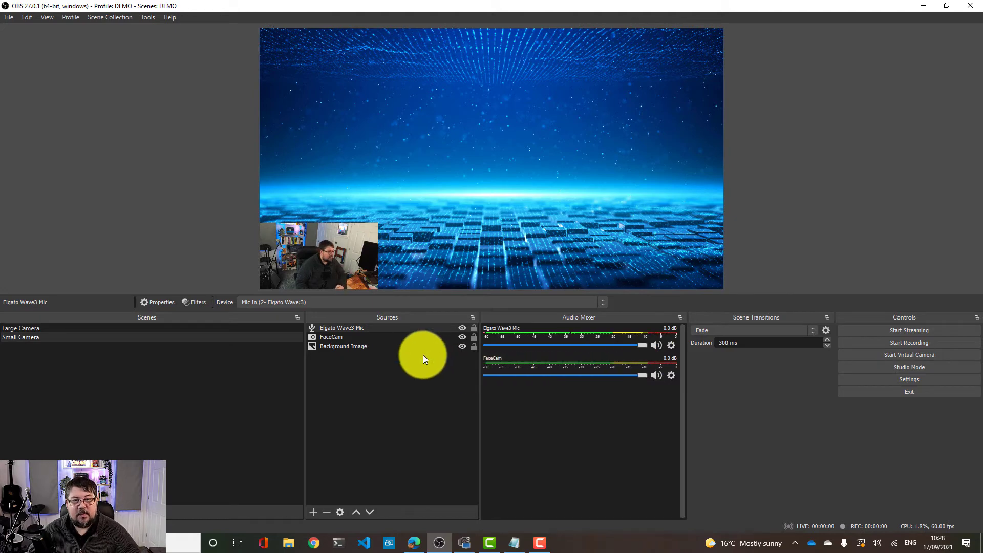
# Add the existing Elgato Wave3 Mic source to the Large Camera scene
pyautogui.click(250, 329)
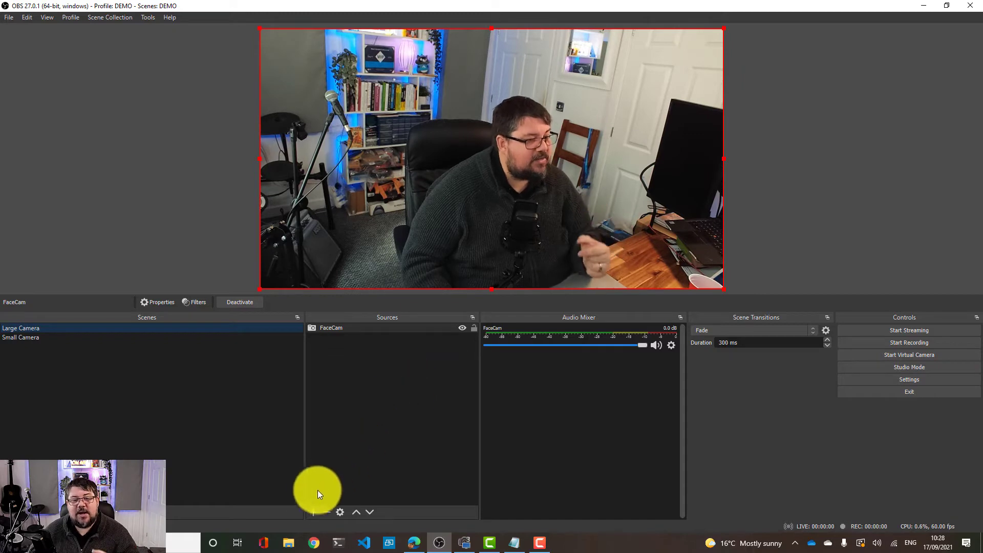
pyautogui.click(312, 511)
pyautogui.click(357, 302)
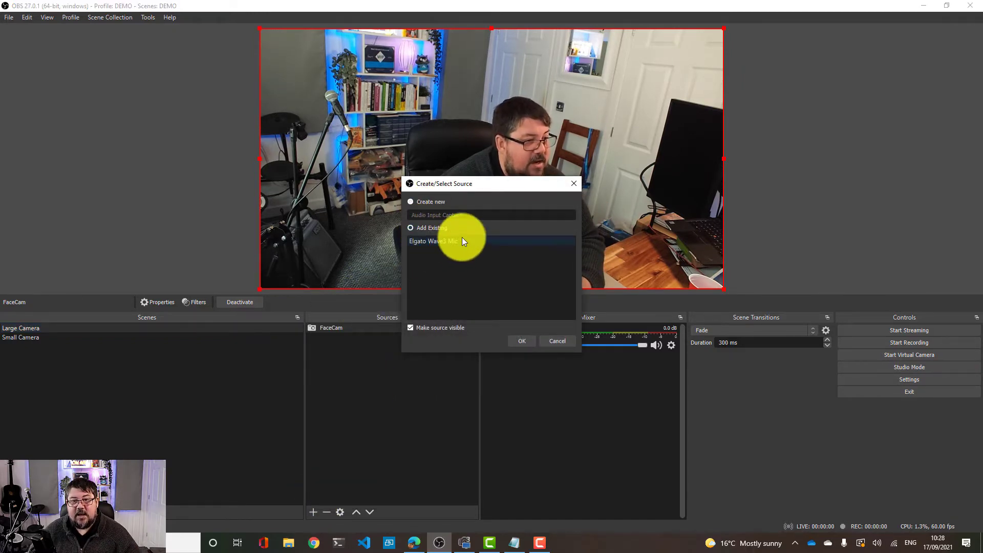
pyautogui.click(460, 238)
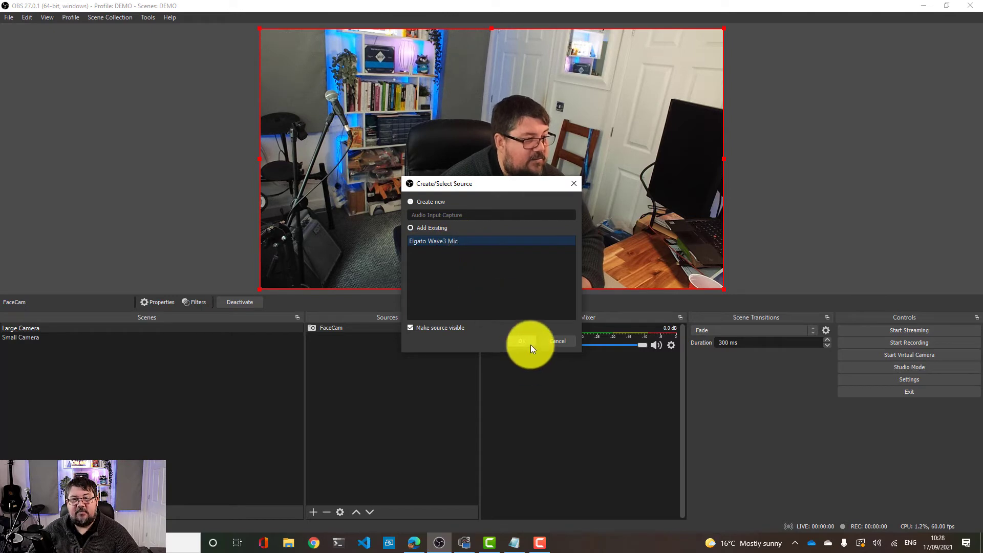
pyautogui.click(530, 345)
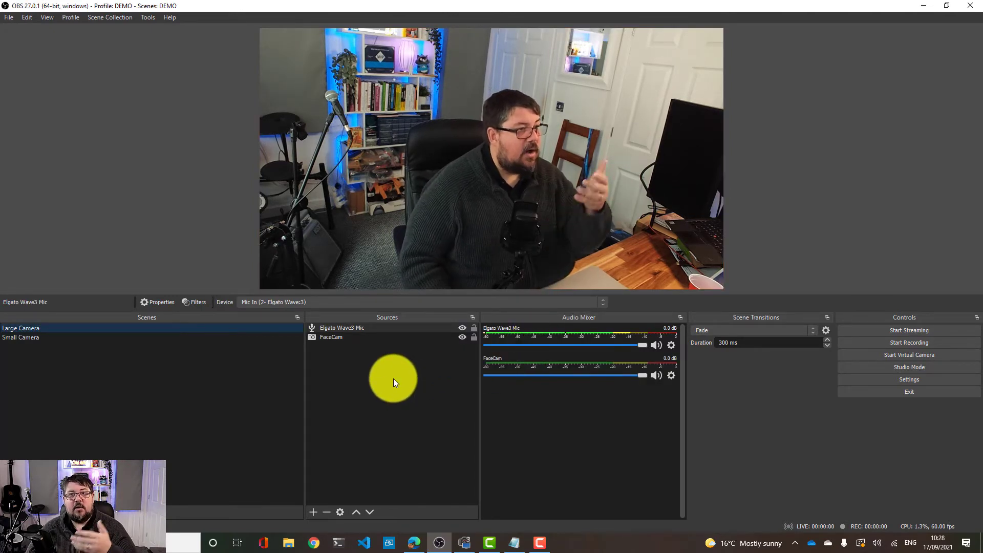
# Return to the Small Camera scene, then bring up the Microsoft Edge window showing obsproject.com and reposition it
pyautogui.click(155, 337)
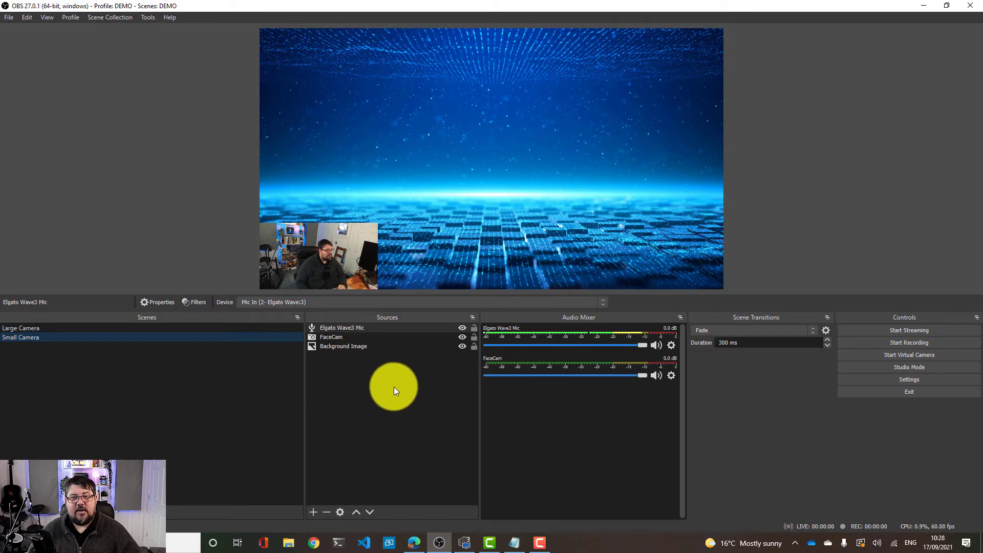
pyautogui.click(329, 478)
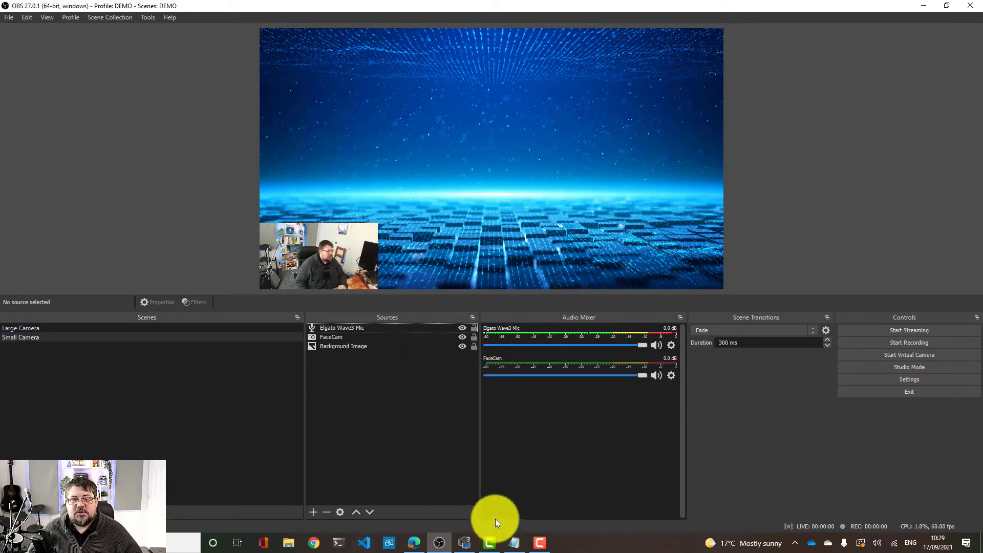
pyautogui.moveTo(421, 546)
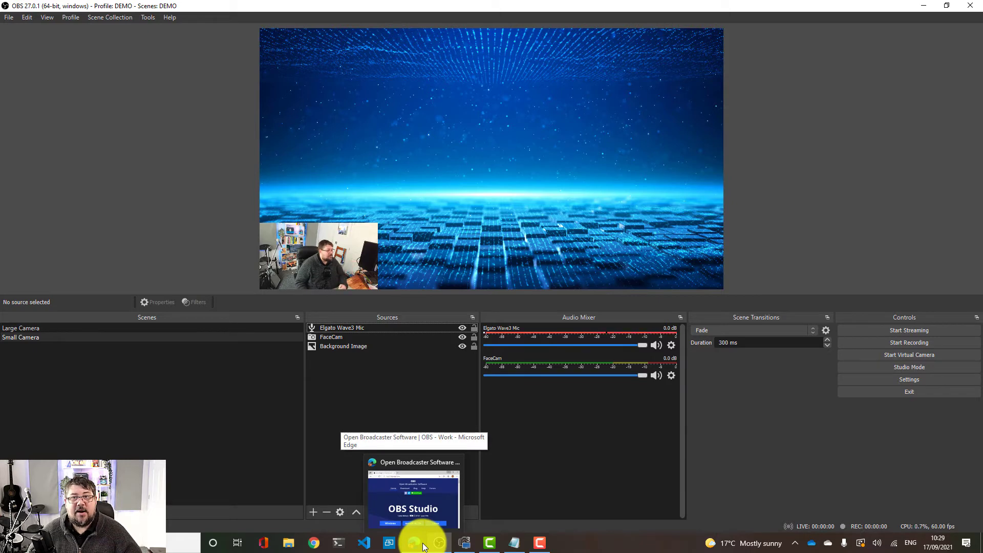
pyautogui.click(421, 542)
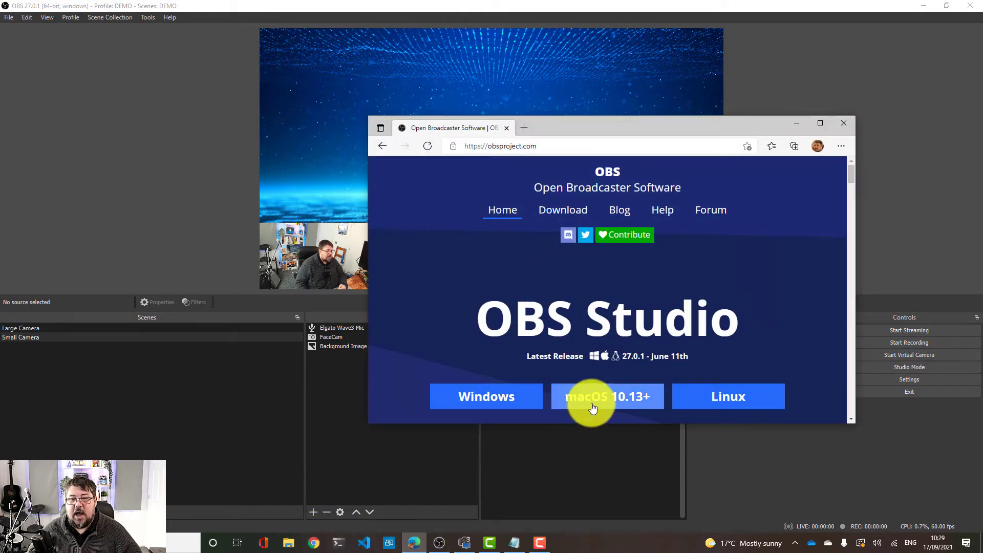
pyautogui.moveTo(649, 128); pyautogui.dragTo(558, 110)
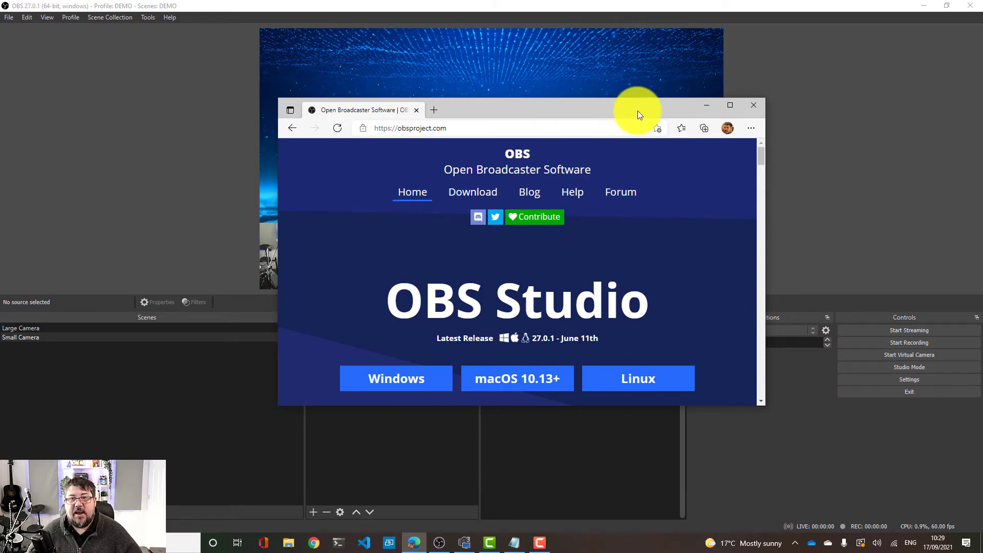
pyautogui.moveTo(643, 108); pyautogui.dragTo(618, 156)
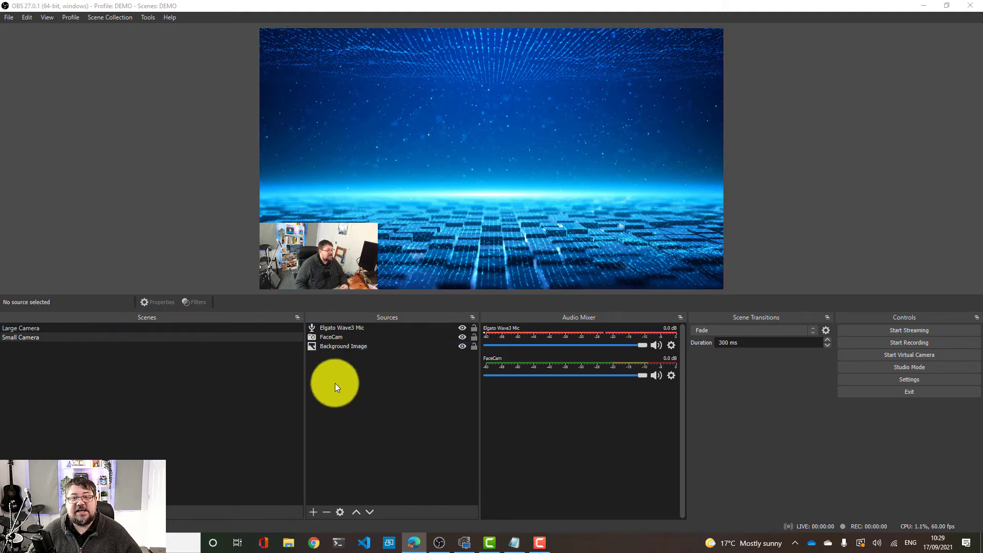
# Add a Window Capture source named Edge Browser capturing the Open Broadcaster Software | OBS - Microsoft Edge window
pyautogui.click(314, 512)
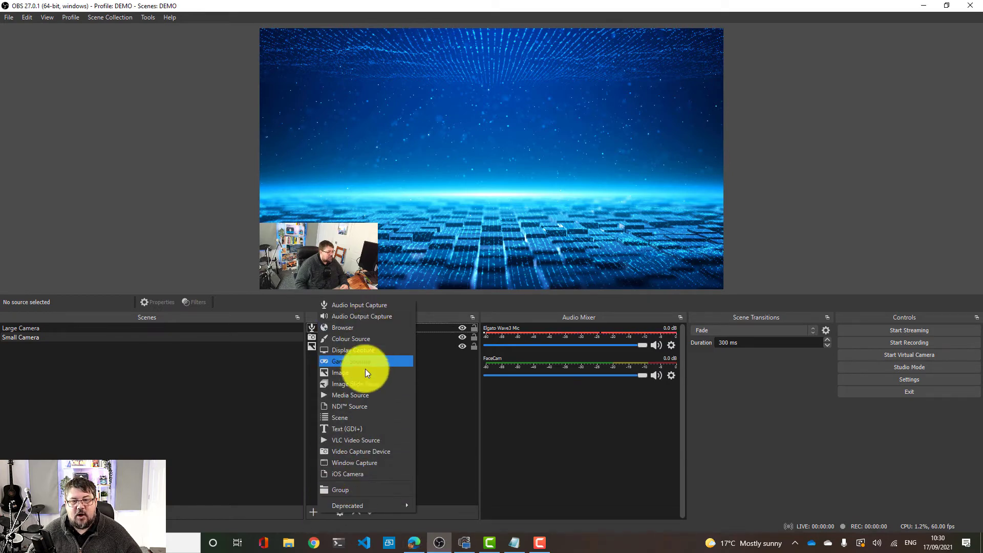
pyautogui.click(379, 464)
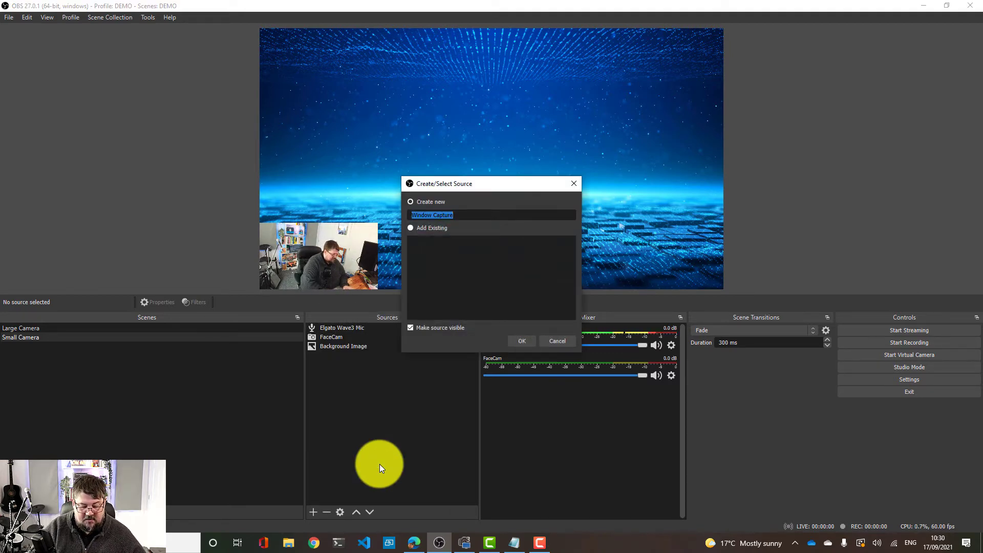
pyautogui.write('Edge Brow')
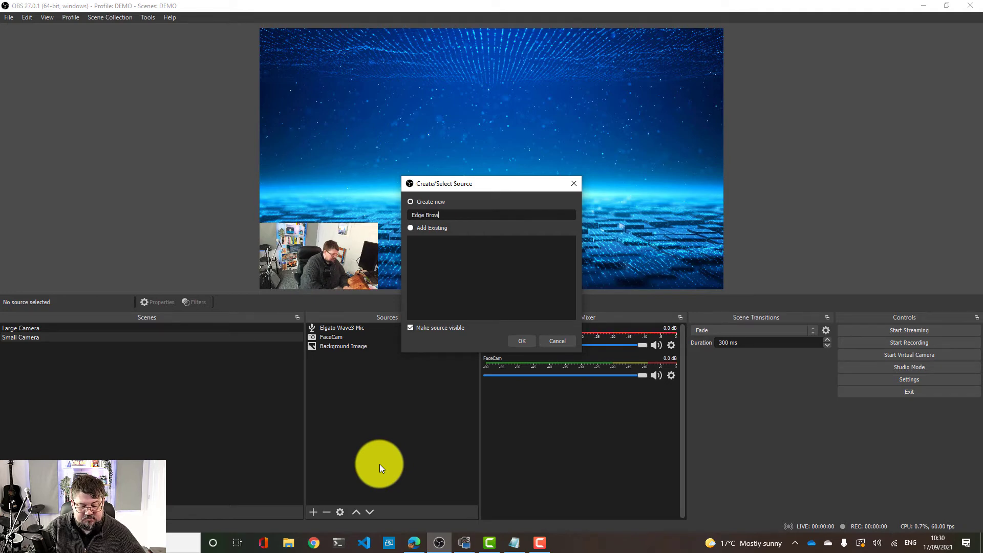
pyautogui.write('ser')
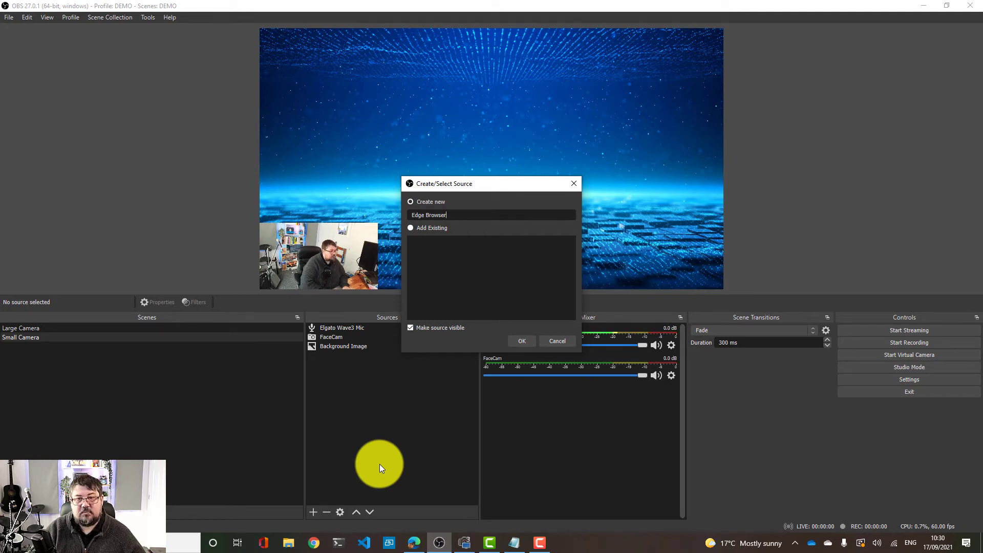
pyautogui.click(527, 346)
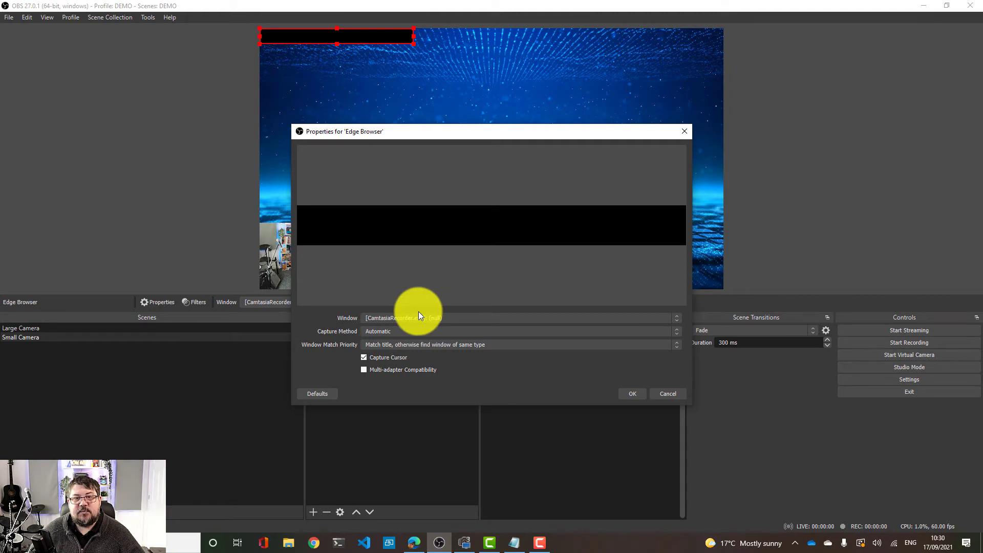
pyautogui.click(675, 317)
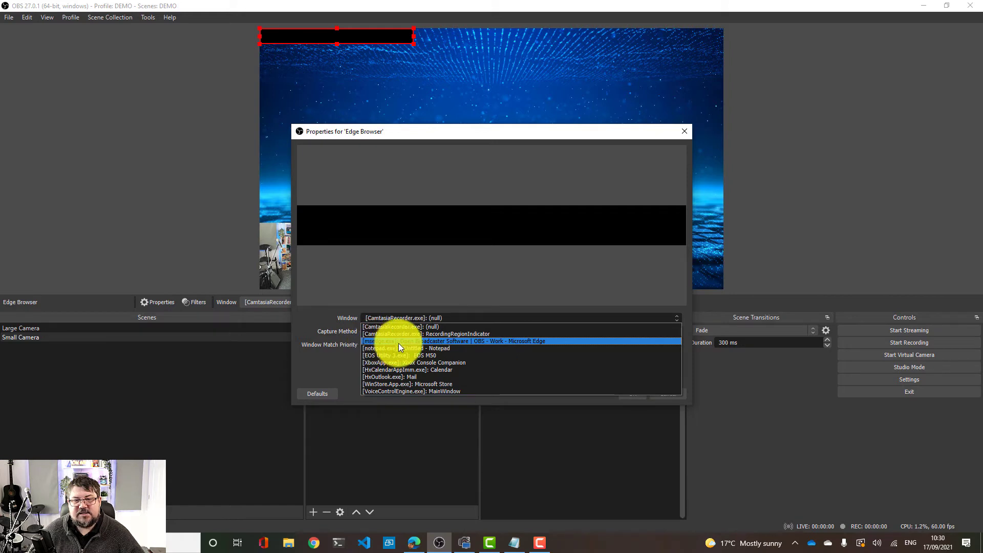
pyautogui.click(451, 340)
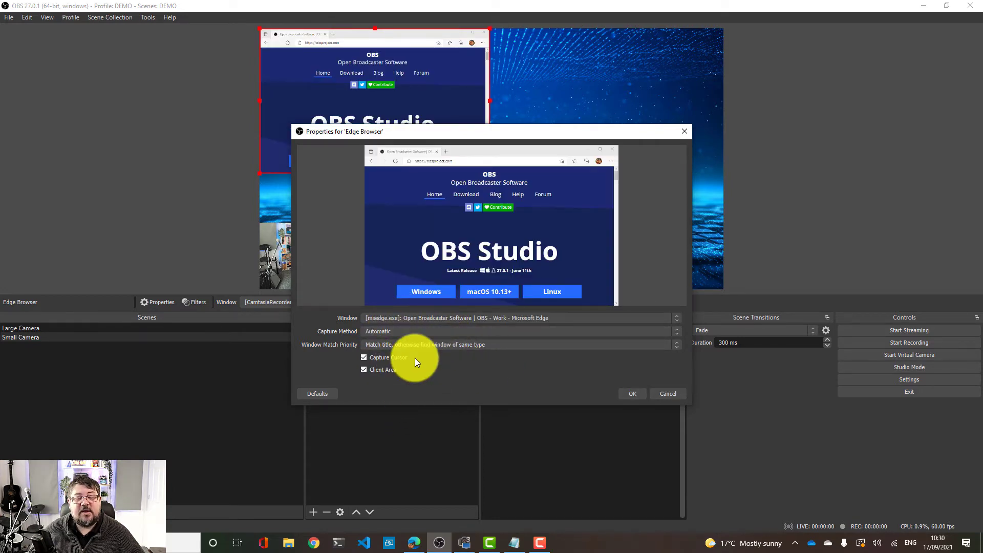
pyautogui.click(635, 394)
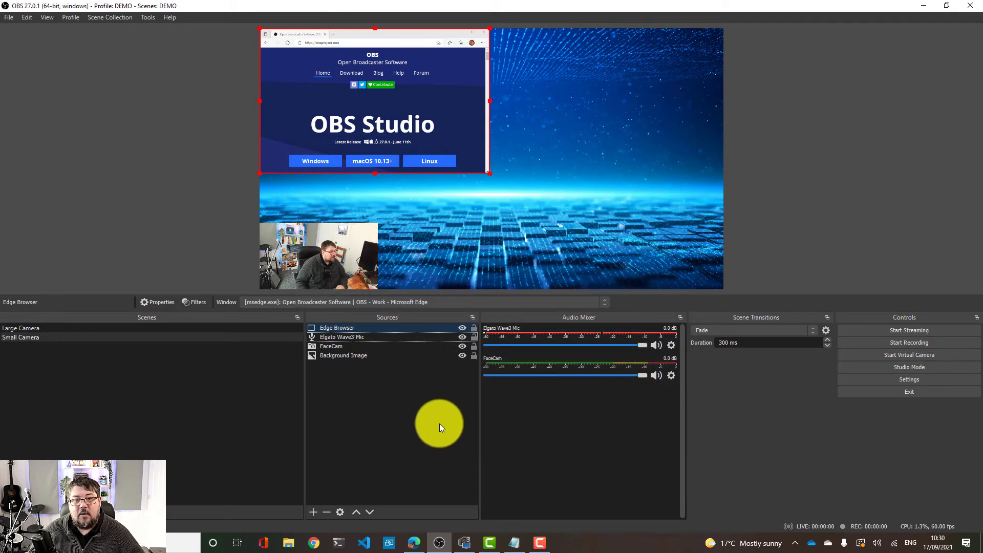
# Move the Edge Browser capture toward the canvas centre and reorder it below FaceCam in the sources
pyautogui.moveTo(414, 123); pyautogui.dragTo(442, 218)
pyautogui.moveTo(478, 198); pyautogui.dragTo(478, 199)
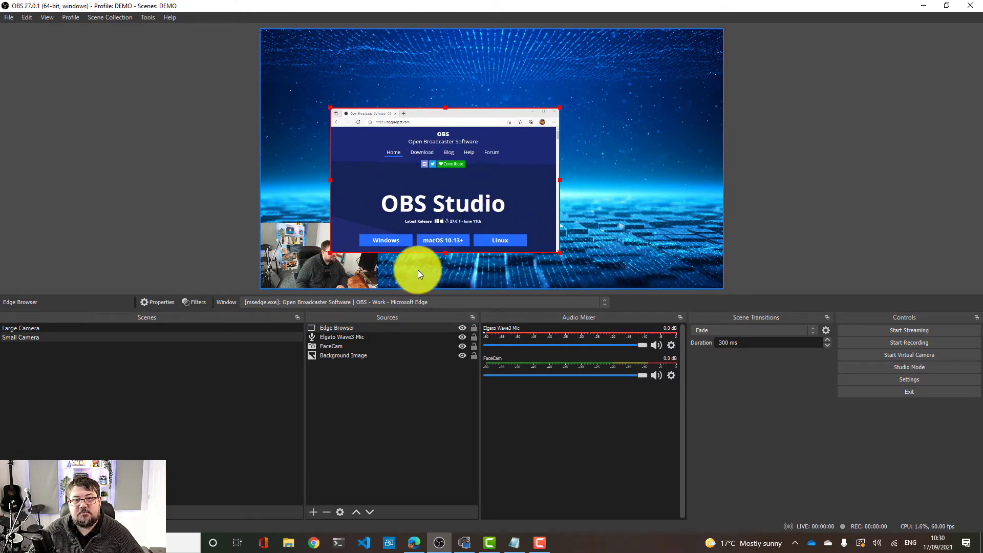
pyautogui.moveTo(361, 331); pyautogui.dragTo(364, 352)
# Enlarge the Edge Browser capture and reposition it to cover most of the canvas centre
pyautogui.moveTo(436, 166)
pyautogui.mouseDown()
pyautogui.moveTo(453, 161)
pyautogui.moveTo(398, 182)
pyautogui.moveTo(442, 161)
pyautogui.mouseUp()
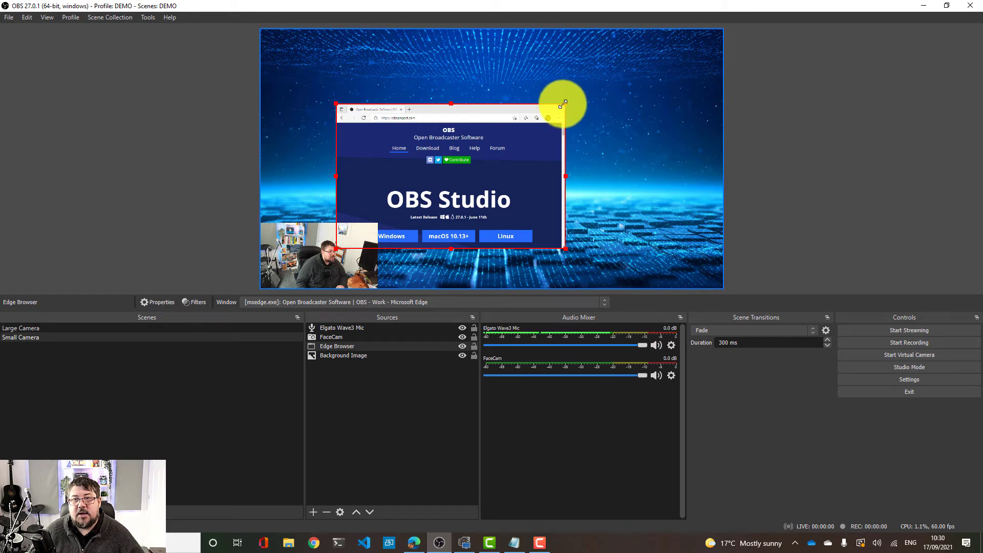
pyautogui.moveTo(563, 102); pyautogui.dragTo(658, 59)
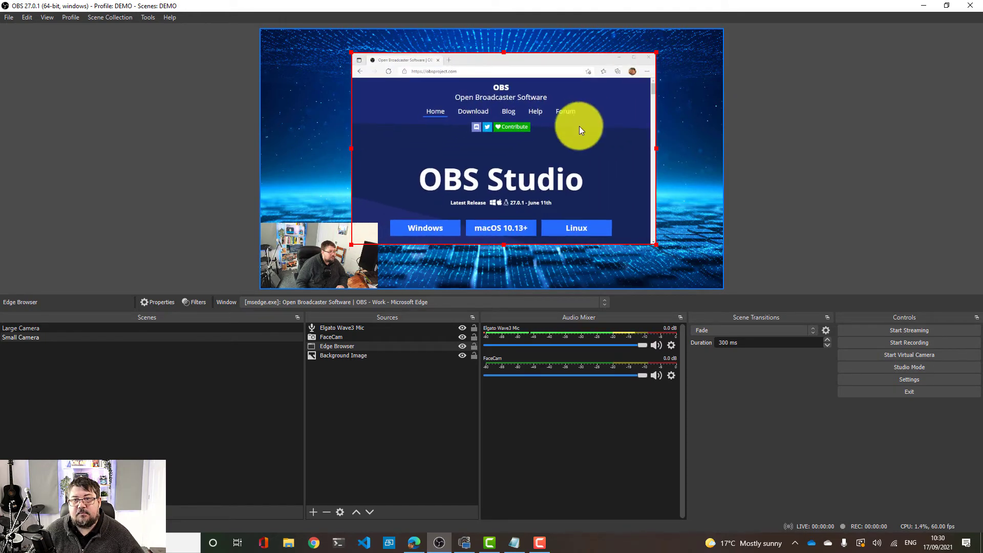
pyautogui.moveTo(579, 126)
pyautogui.mouseDown()
pyautogui.moveTo(564, 137)
pyautogui.moveTo(568, 125)
pyautogui.mouseUp()
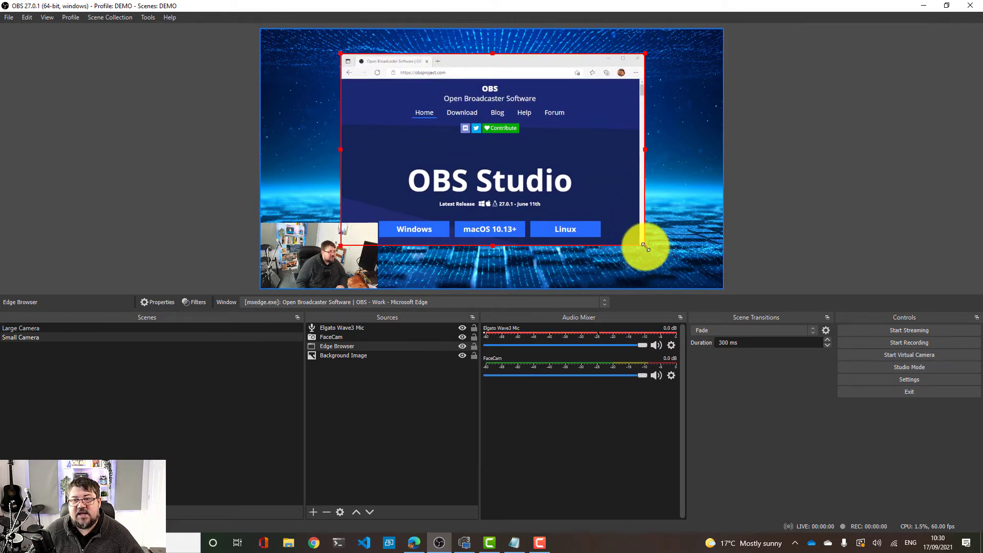
pyautogui.moveTo(646, 247); pyautogui.dragTo(629, 231)
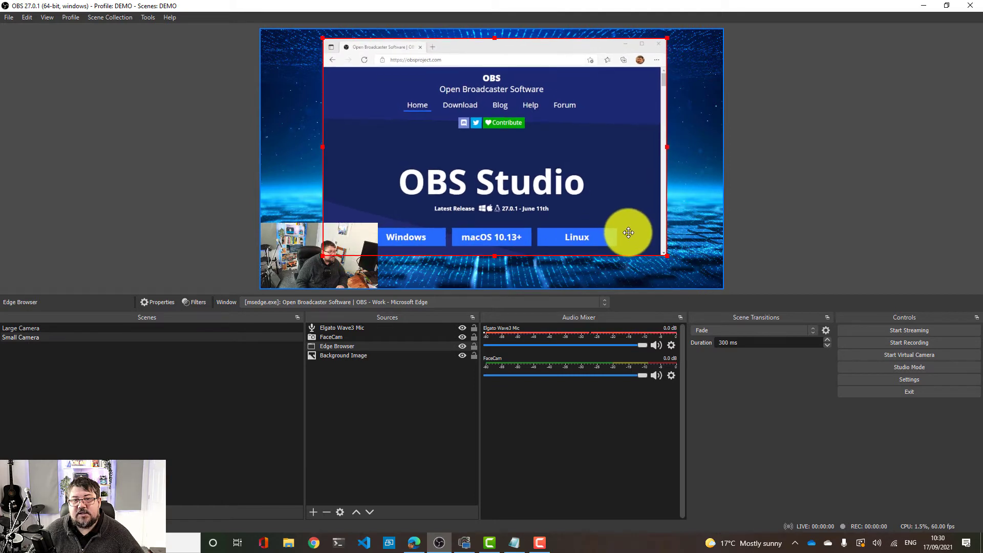
# Switch between the Large Camera and Small Camera scenes and scroll the captured Edge page to preview it
pyautogui.click(364, 411)
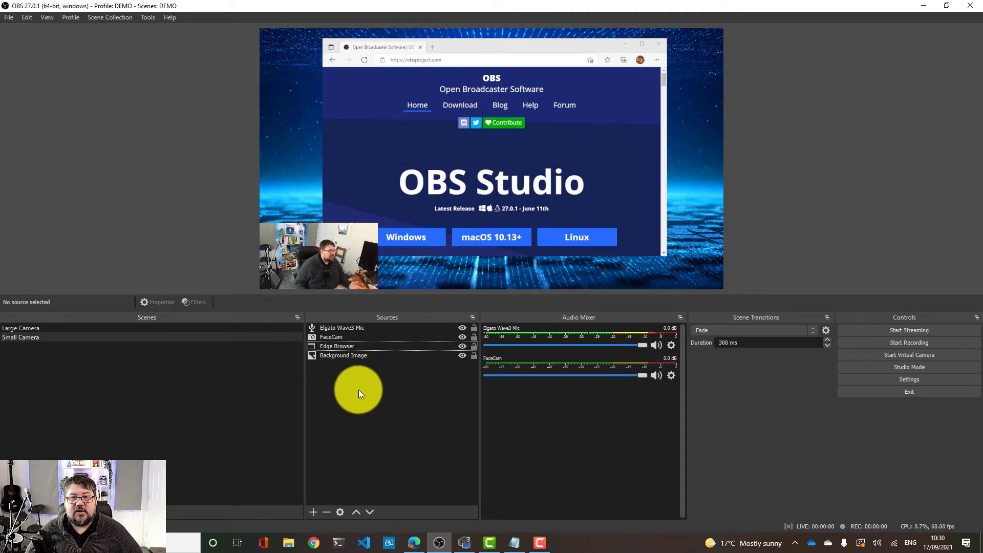
pyautogui.click(151, 328)
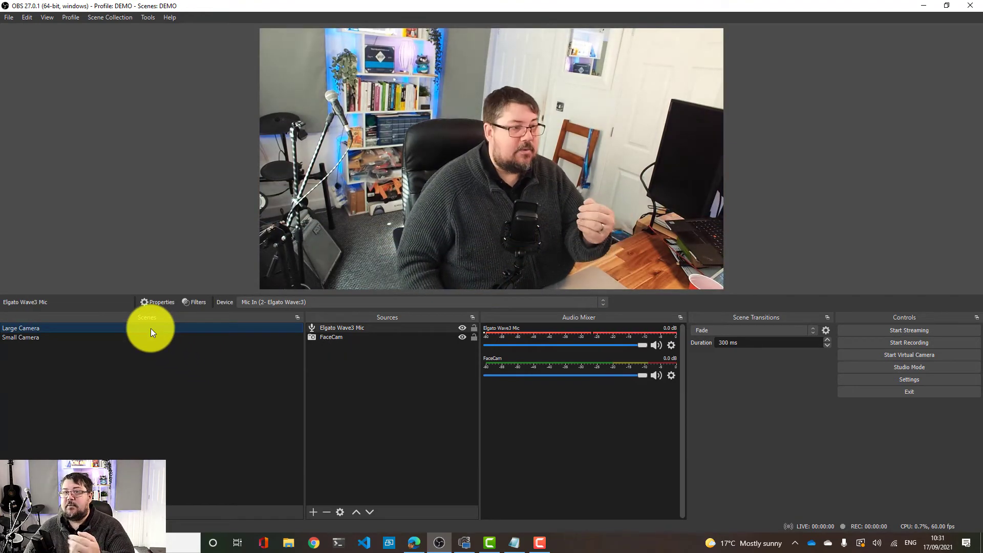
pyautogui.click(114, 340)
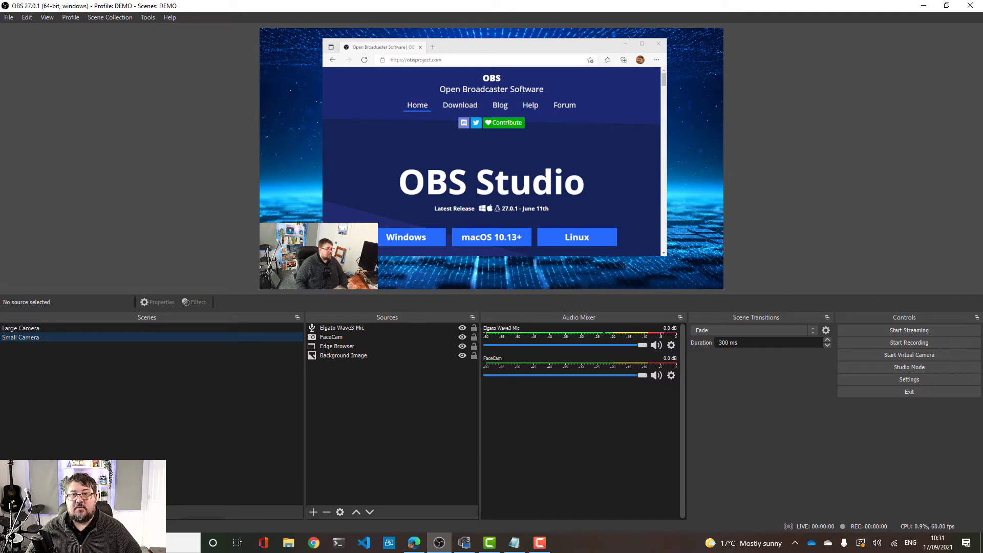
pyautogui.scroll(-9, 492, 162)
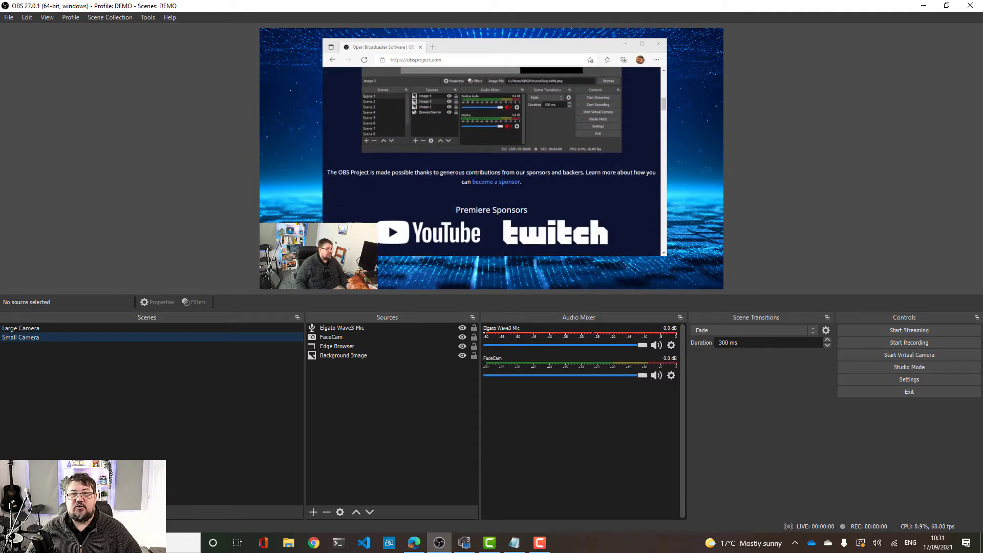
pyautogui.scroll(-1, 492, 161)
pyautogui.scroll(9, 492, 162)
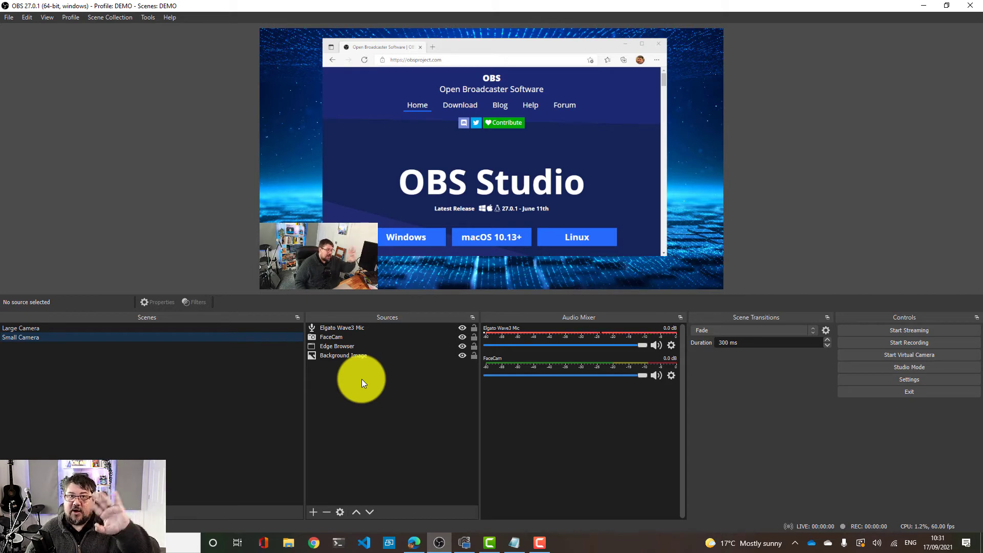
# Add a Display Capture source named Projecter Monitor capturing Display 3: 1920x1080 @ 0,-1080
pyautogui.click(318, 517)
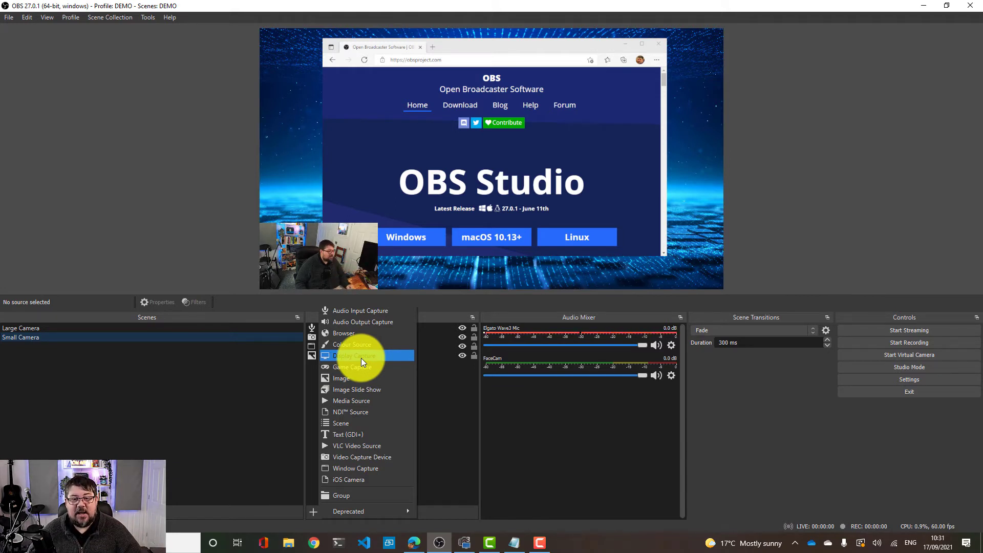
pyautogui.click(361, 358)
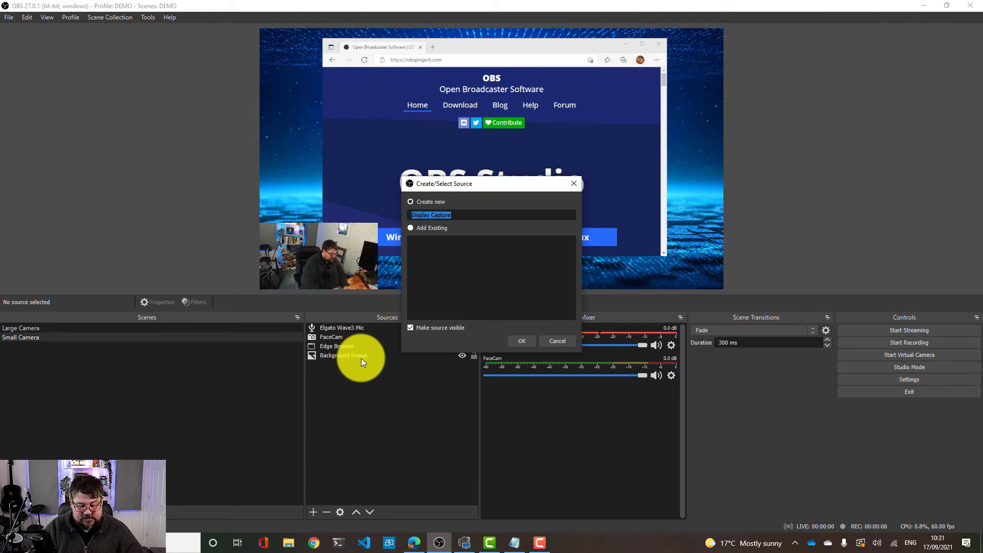
pyautogui.write('Project ')
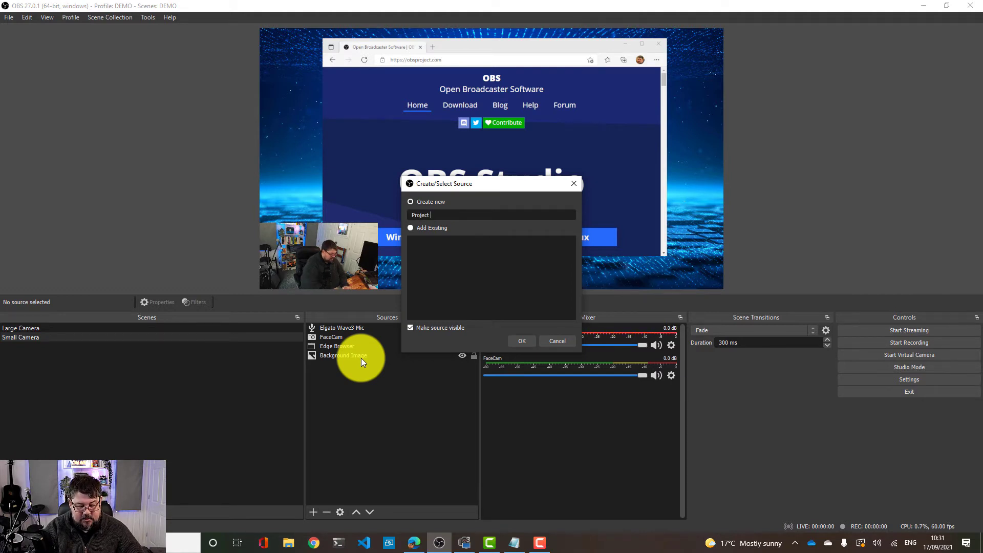
pyautogui.write('er Moni')
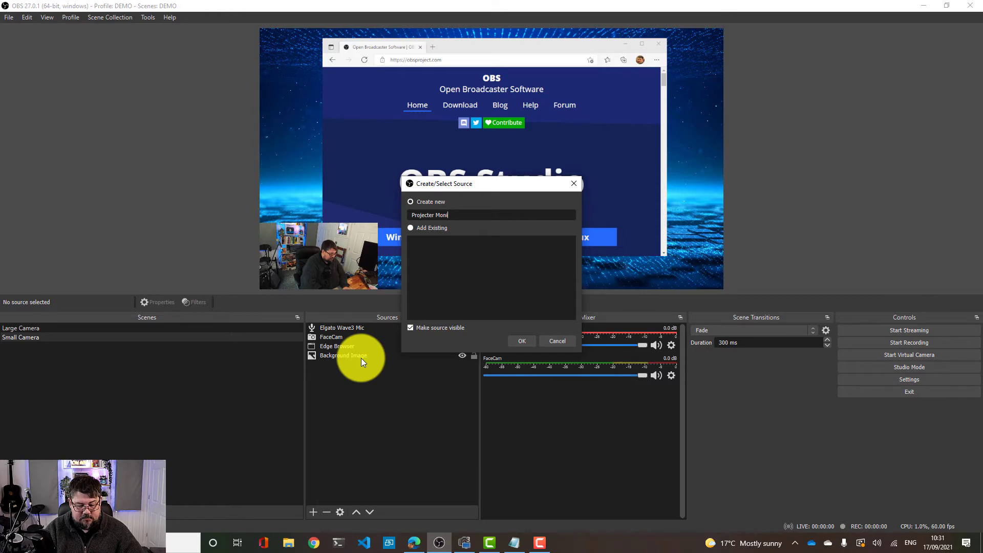
pyautogui.write('tor')
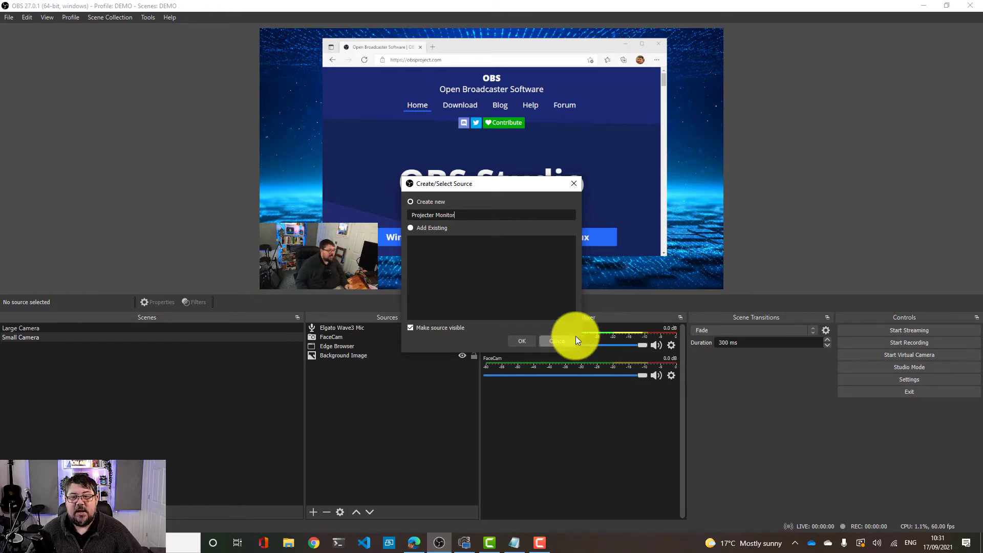
pyautogui.click(531, 340)
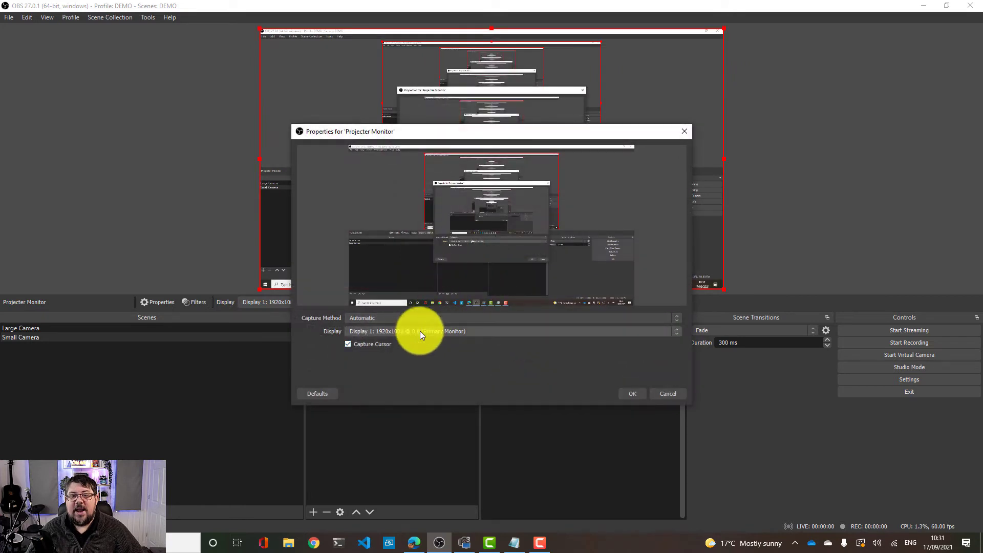
pyautogui.click(390, 332)
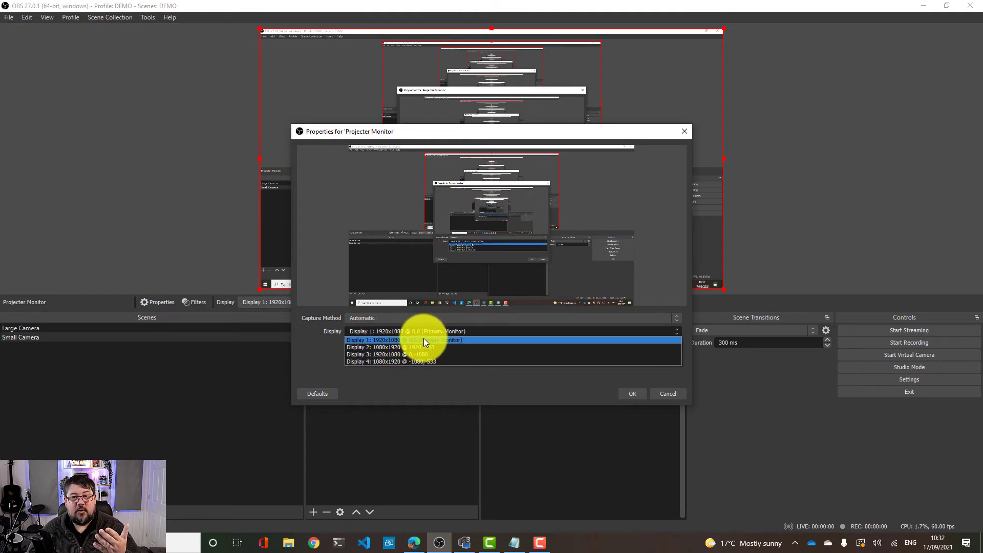
pyautogui.click(394, 356)
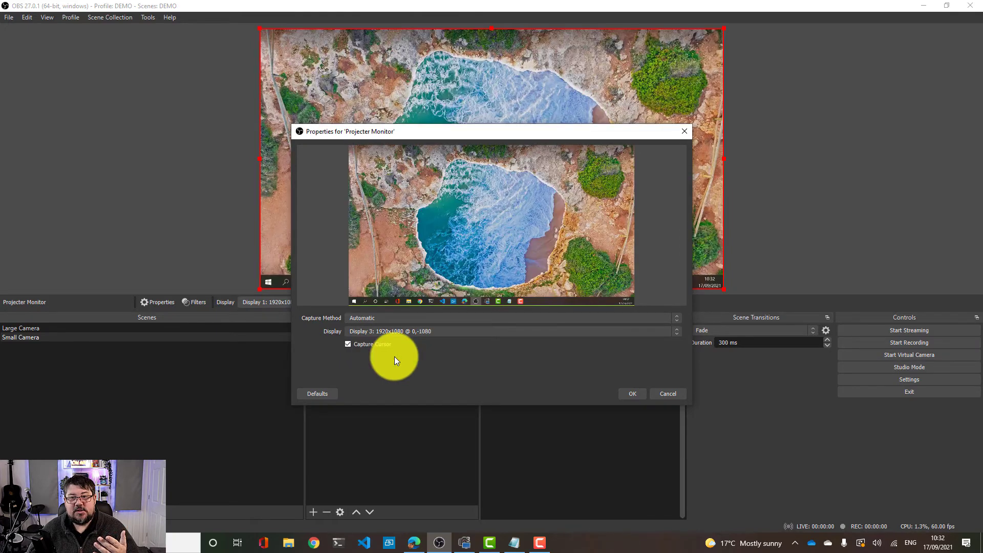
pyautogui.click(638, 395)
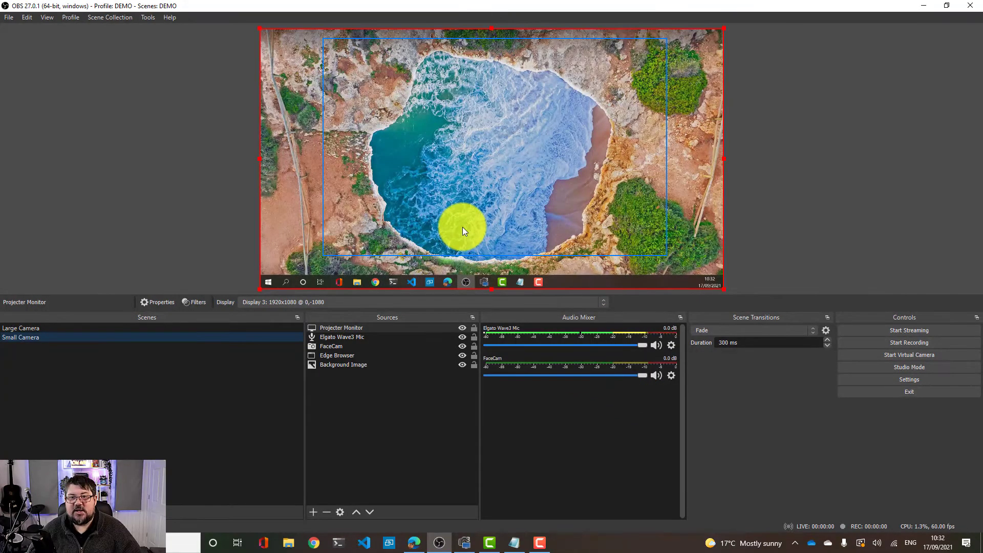
# Shrink the Projecter Monitor capture into the canvas's lower-right corner and order it just above Edge Browser in the sources
pyautogui.moveTo(343, 328); pyautogui.dragTo(337, 361)
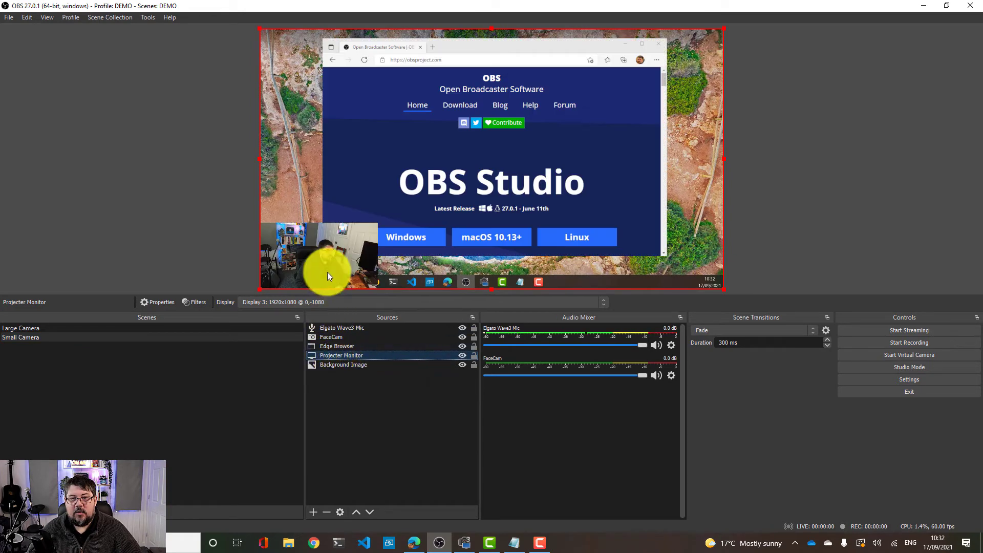
pyautogui.moveTo(260, 290); pyautogui.dragTo(577, 143)
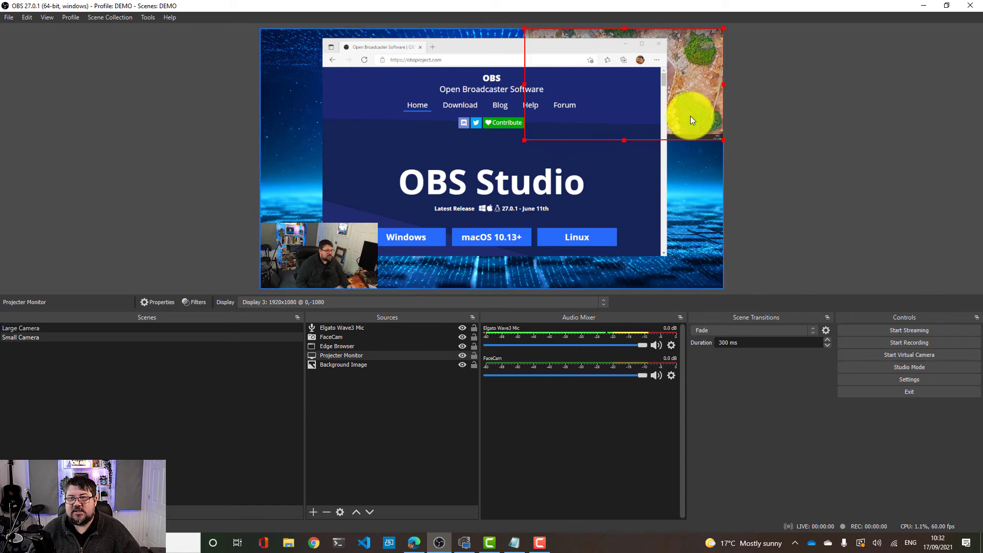
pyautogui.moveTo(690, 115); pyautogui.dragTo(686, 264)
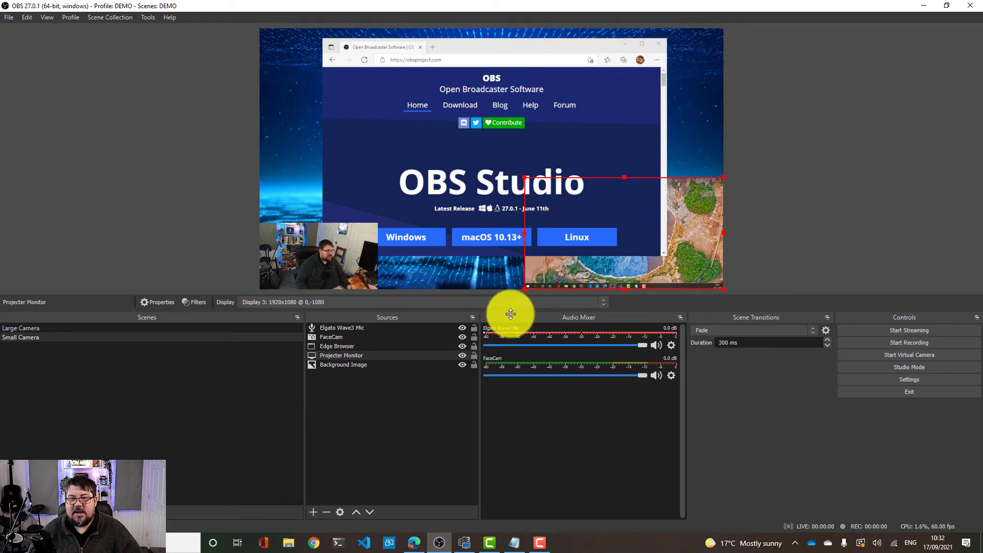
pyautogui.moveTo(340, 352); pyautogui.dragTo(343, 342)
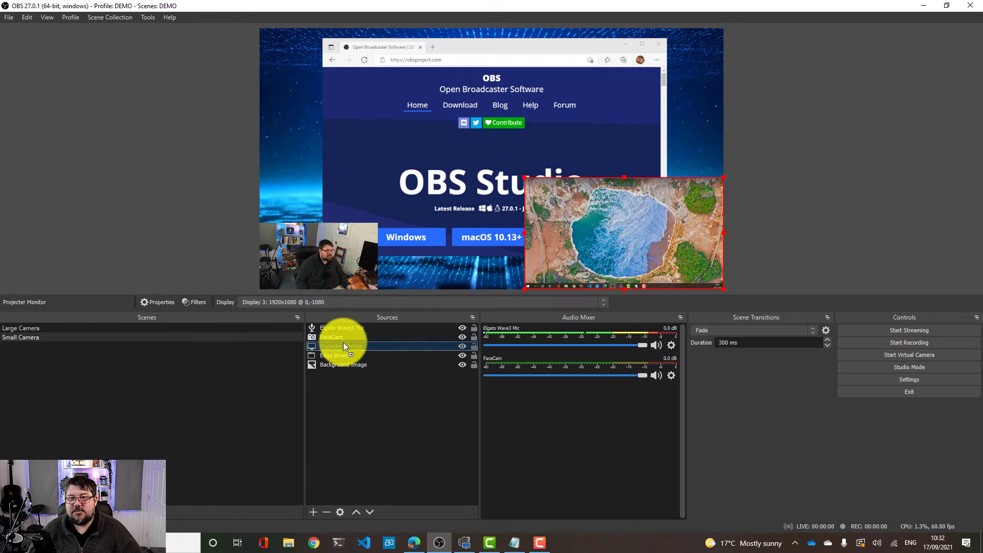
# Bring up a Google Chrome window and move it onto the captured display
pyautogui.click(313, 543)
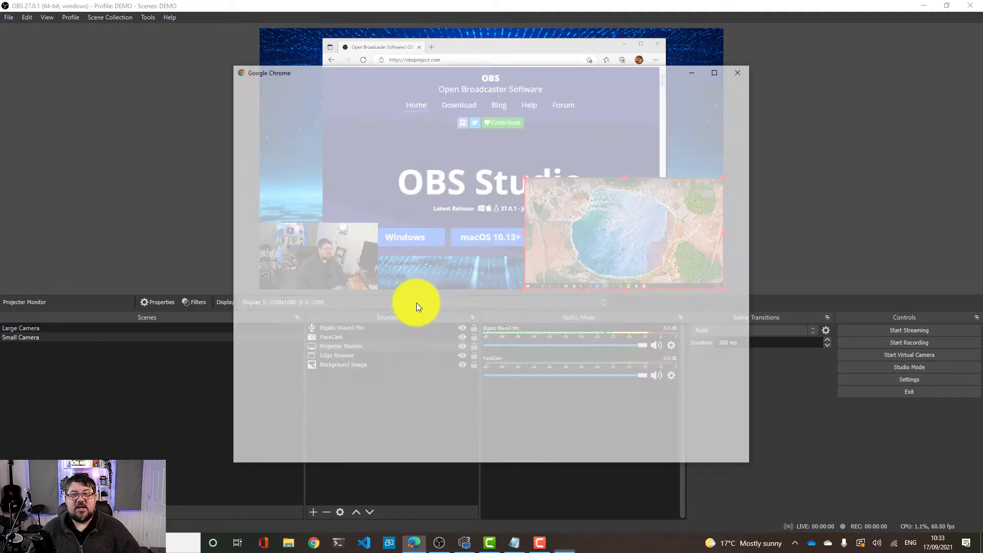
pyautogui.moveTo(460, 71); pyautogui.dragTo(389, 0)
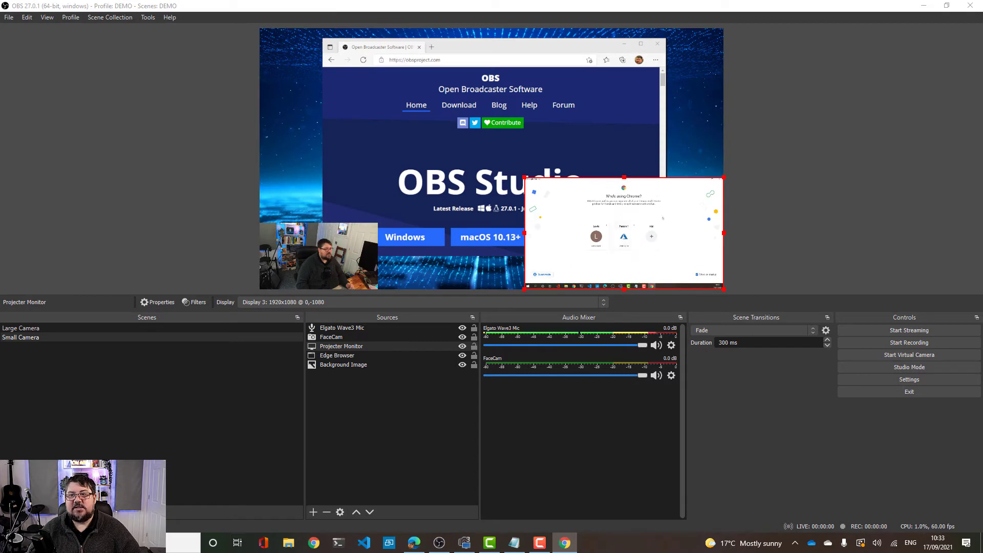
pyautogui.moveTo(476, 0); pyautogui.dragTo(523, 0)
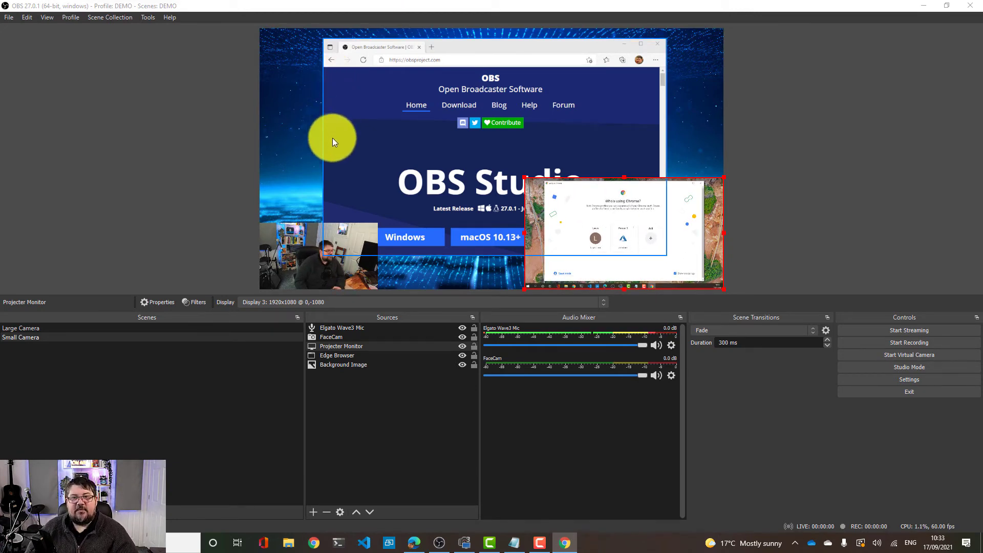
# Enlarge the Projecter Monitor capture over most of the canvas and hide the Edge Browser source
pyautogui.moveTo(523, 178); pyautogui.dragTo(599, 226)
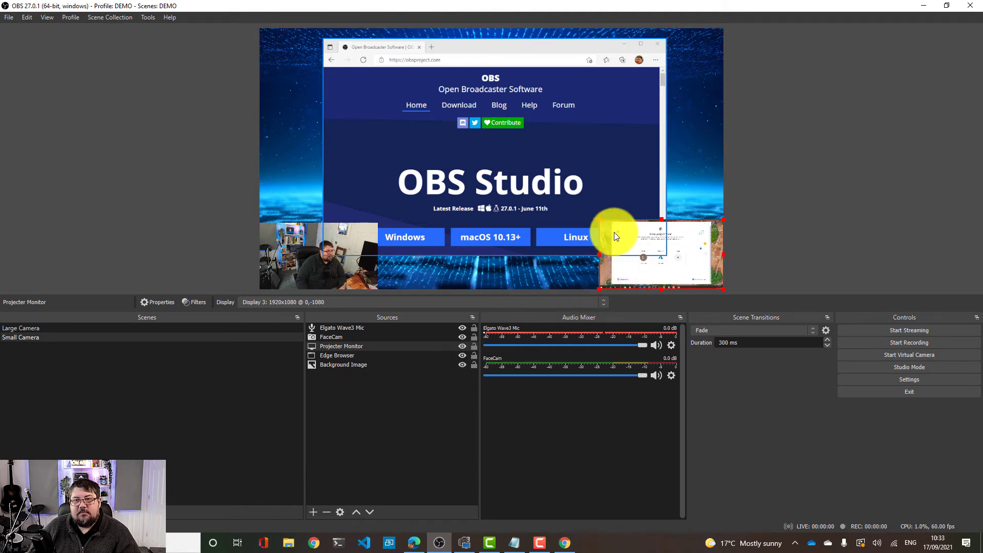
pyautogui.moveTo(601, 222); pyautogui.dragTo(281, 90)
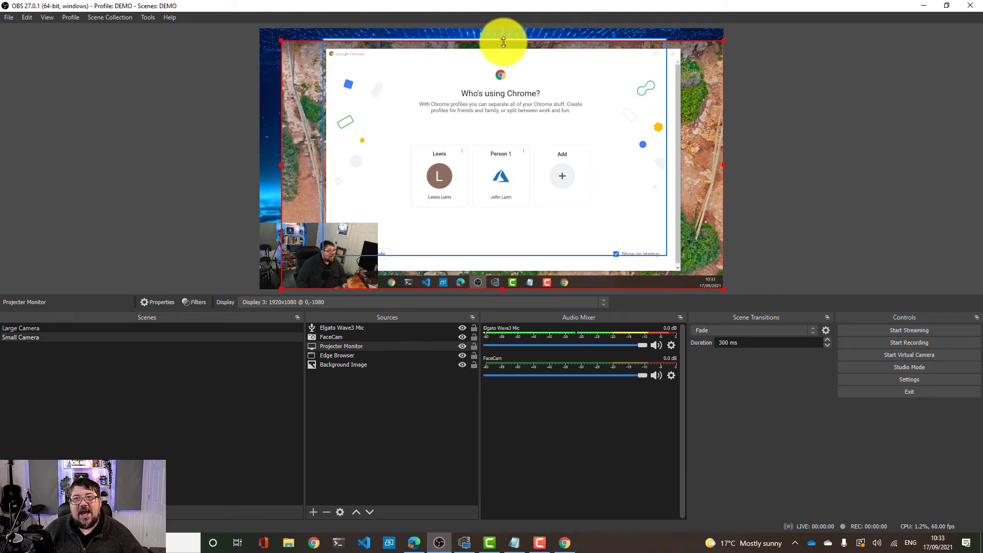
pyautogui.moveTo(493, 64); pyautogui.dragTo(481, 53)
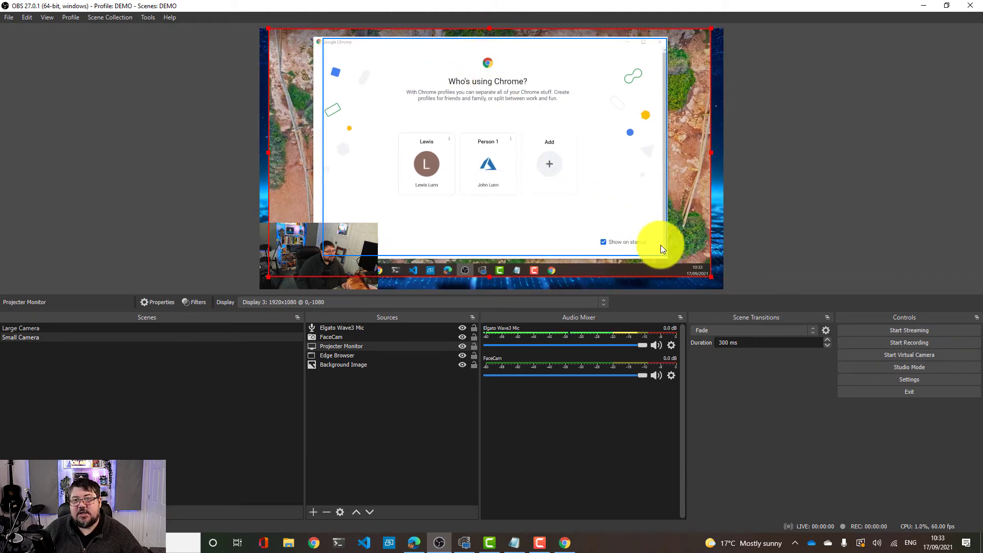
pyautogui.moveTo(711, 277); pyautogui.dragTo(695, 229)
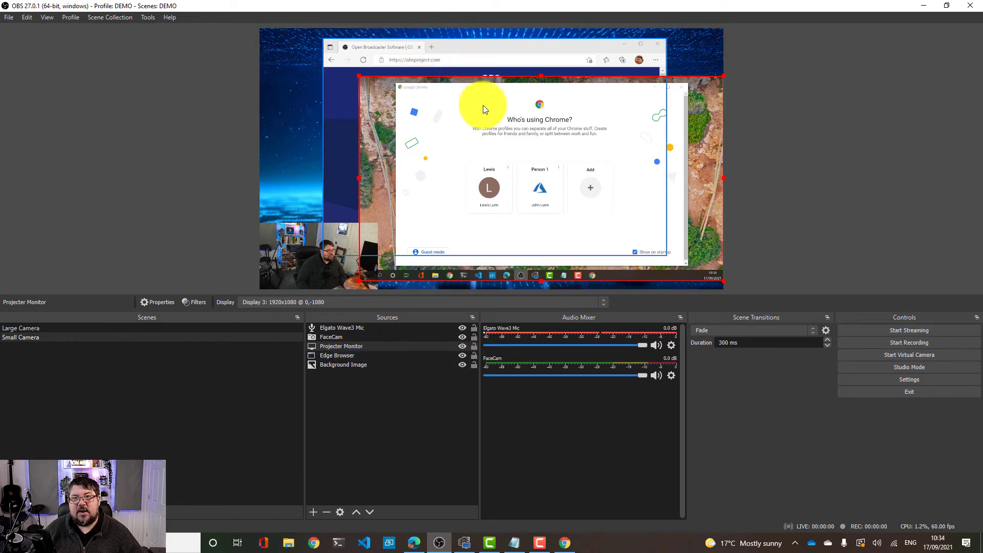
pyautogui.moveTo(483, 106); pyautogui.dragTo(545, 156)
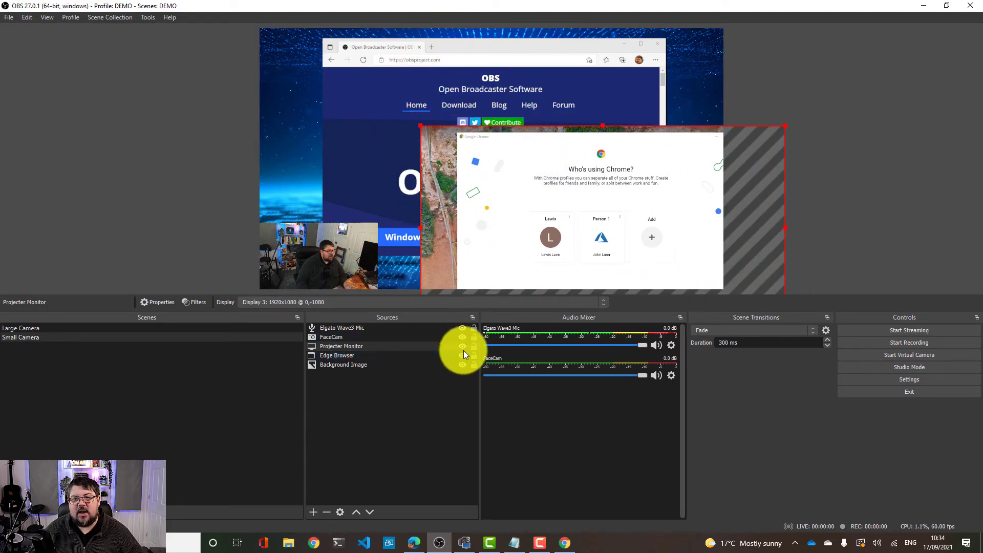
pyautogui.click(464, 356)
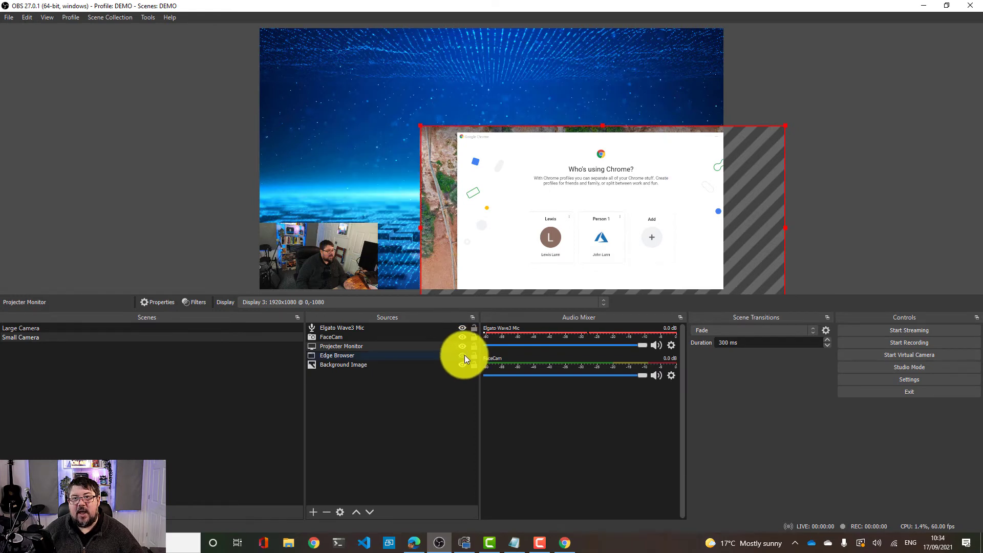
# Crop the Projecter Monitor capture down to the Chrome window and position it in the canvas centre
pyautogui.moveTo(536, 199); pyautogui.dragTo(413, 126)
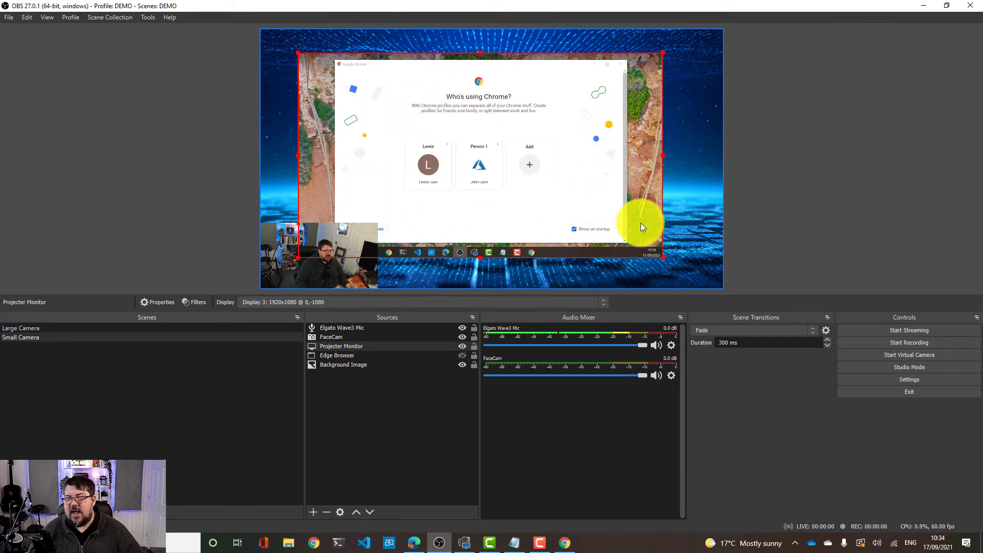
pyautogui.moveTo(298, 155); pyautogui.dragTo(342, 153)
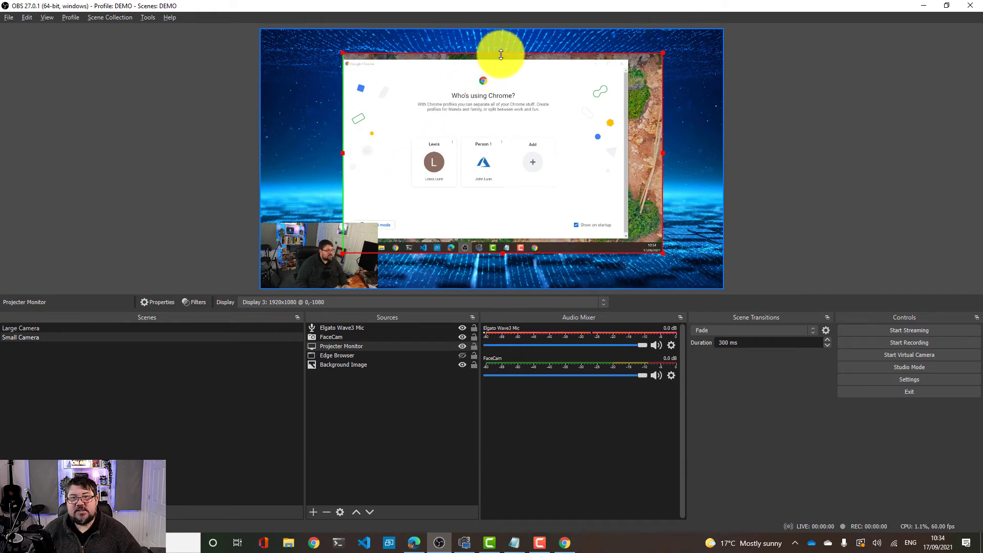
pyautogui.moveTo(501, 53); pyautogui.dragTo(501, 60)
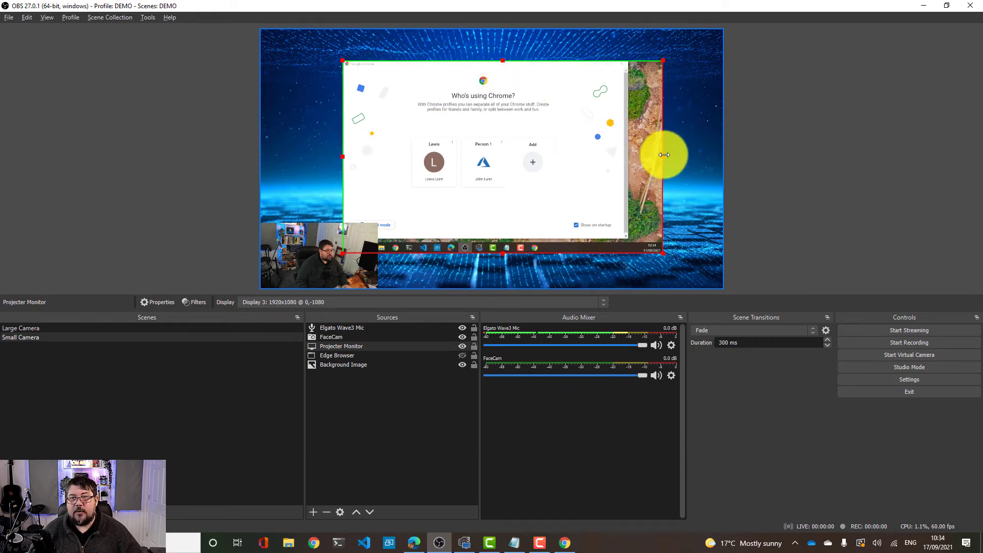
pyautogui.moveTo(664, 154); pyautogui.dragTo(629, 152)
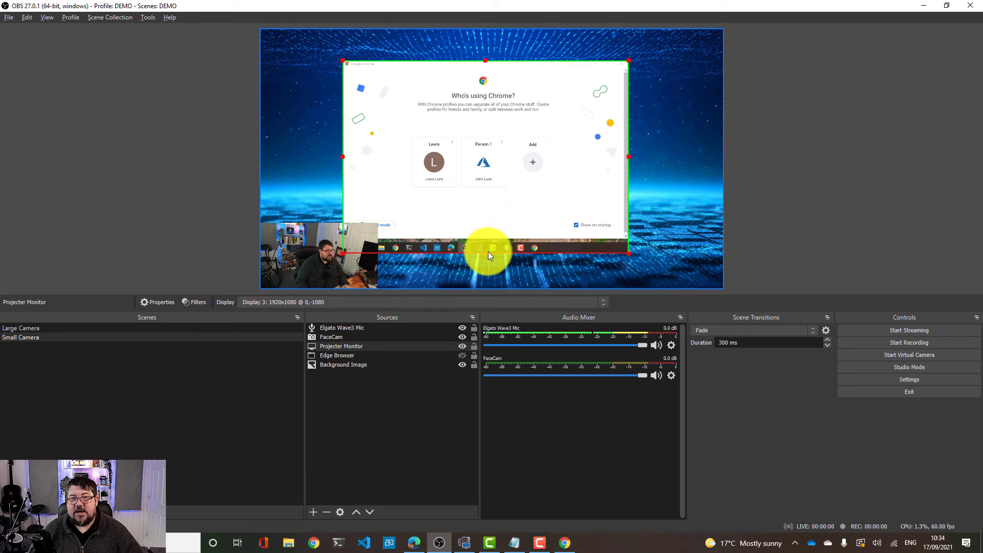
pyautogui.moveTo(487, 250); pyautogui.dragTo(488, 239)
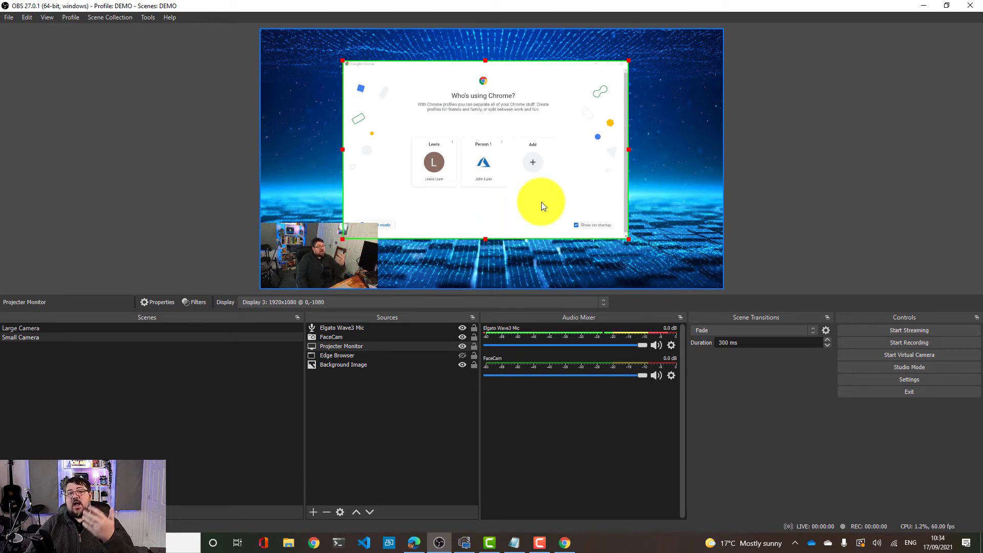
pyautogui.moveTo(534, 163)
pyautogui.mouseDown()
pyautogui.moveTo(507, 151)
pyautogui.moveTo(541, 161)
pyautogui.mouseUp()
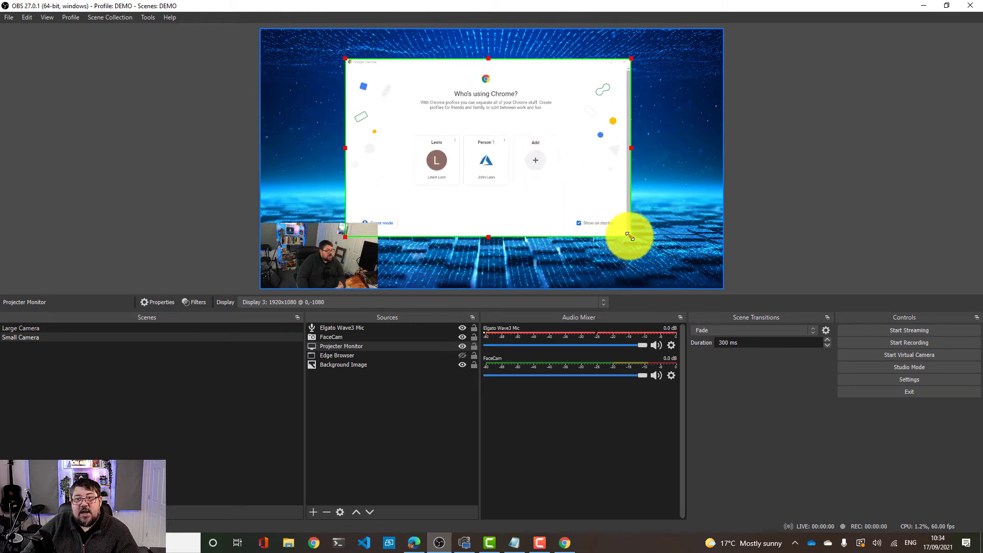
pyautogui.moveTo(631, 237); pyautogui.dragTo(603, 230)
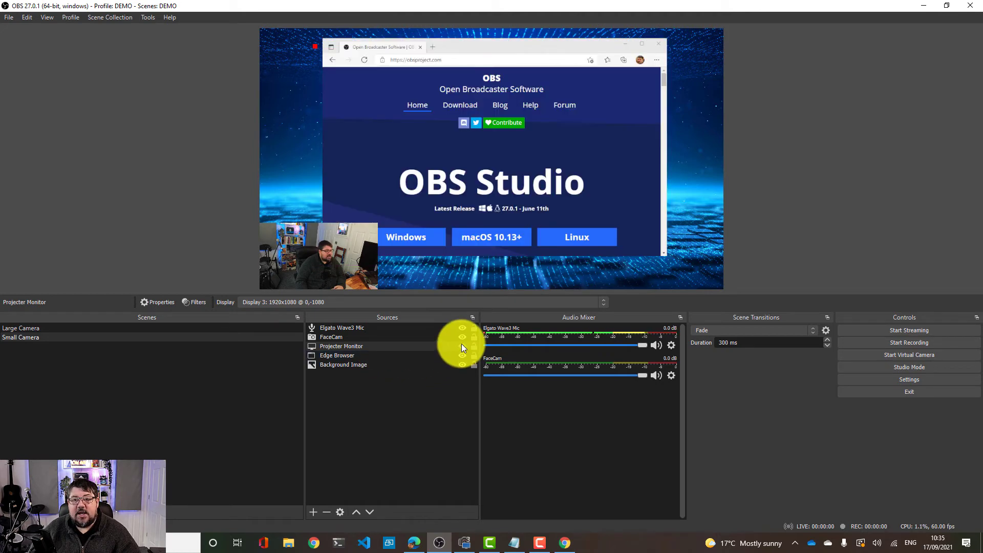
# Toggle the Projecter Monitor source's visibility so the Edge Browser capture shows again
pyautogui.click(462, 348)
pyautogui.click(462, 345)
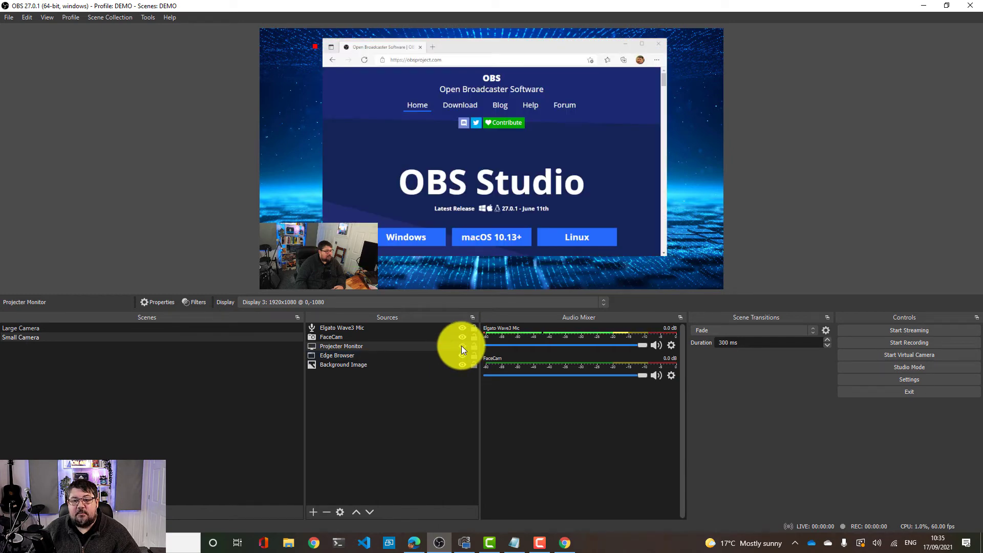
# Toggle the Projecter Monitor source's visibility so its Chrome capture shows again
pyautogui.click(461, 347)
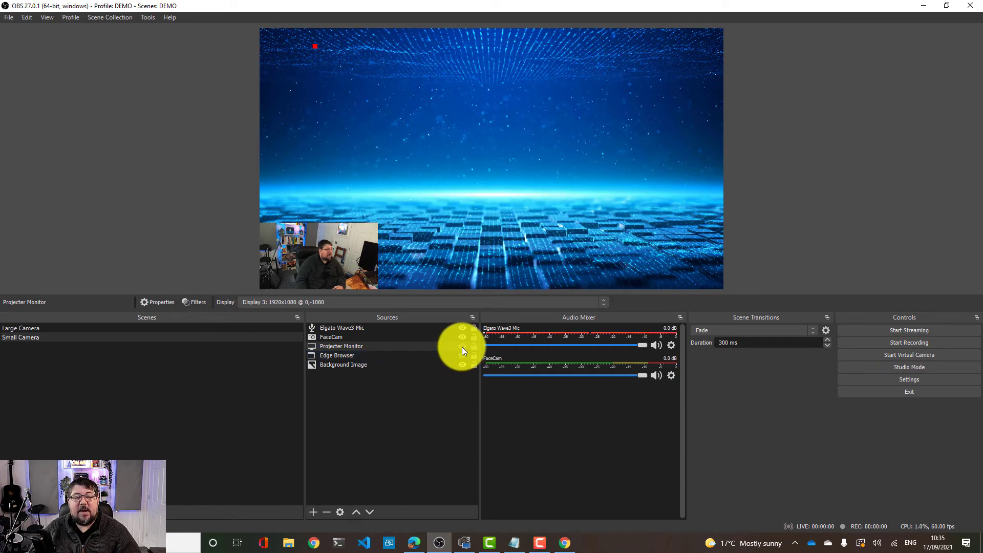
pyautogui.click(462, 346)
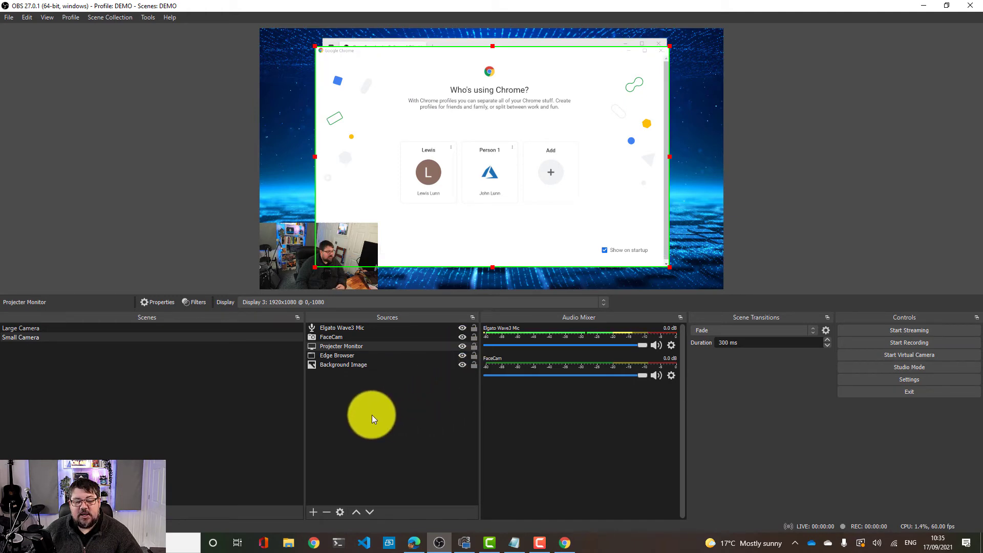
# Add a Video Capture Device source named SandStream using the Full HD webcam device
pyautogui.click(314, 512)
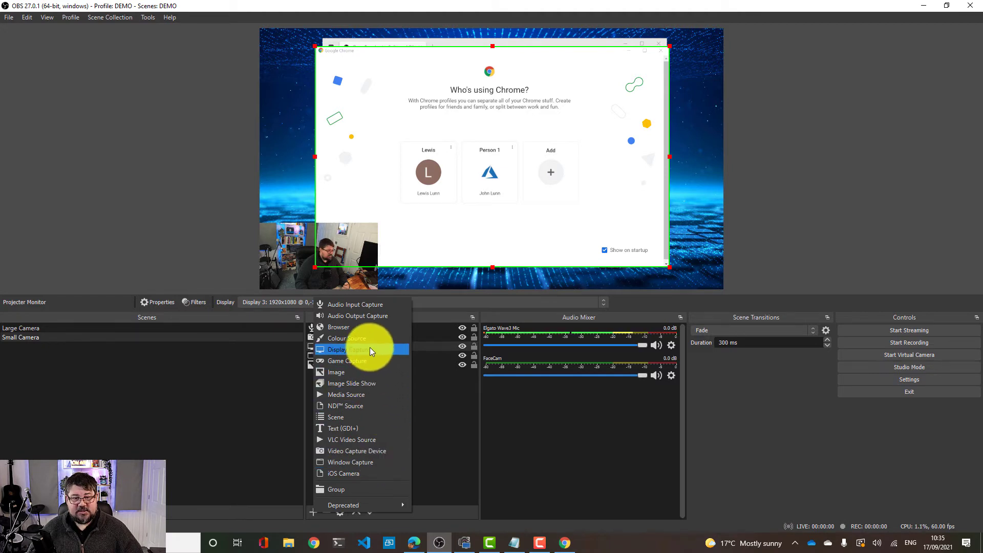
pyautogui.click(359, 451)
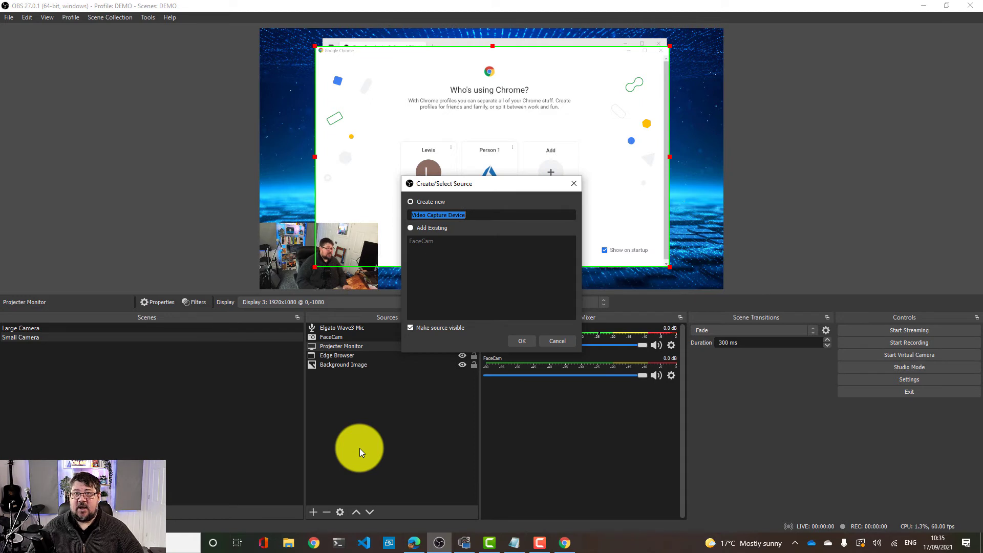
pyautogui.write('SandStream')
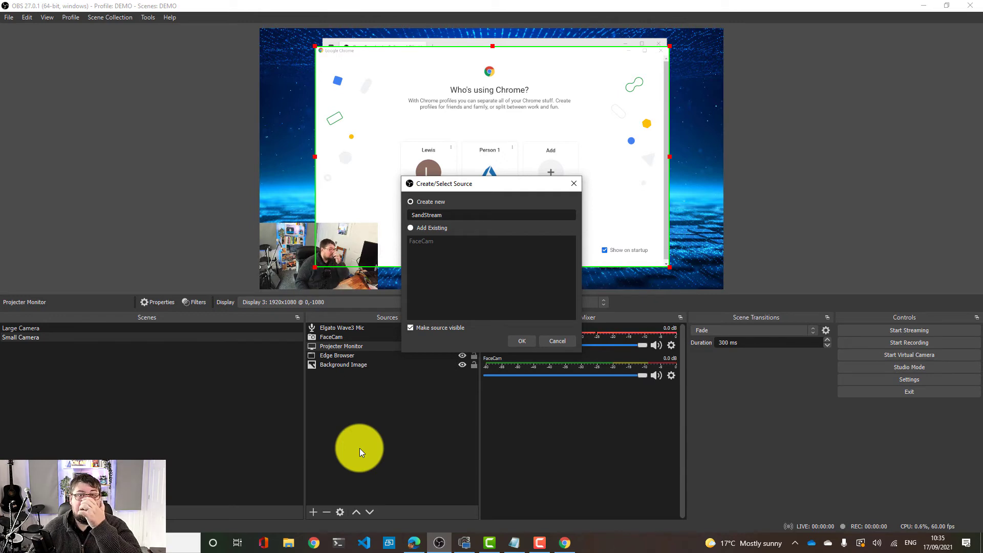
pyautogui.click(523, 339)
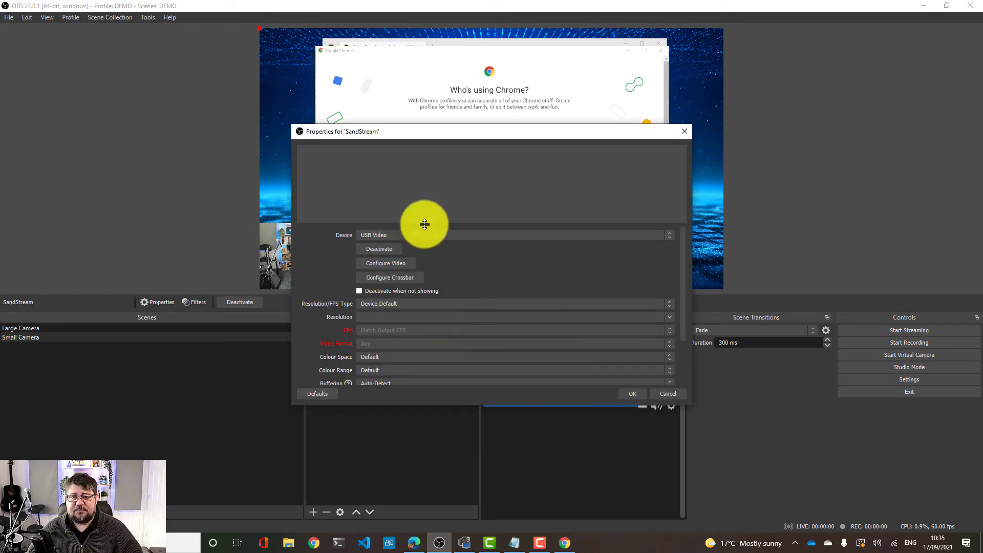
pyautogui.click(423, 233)
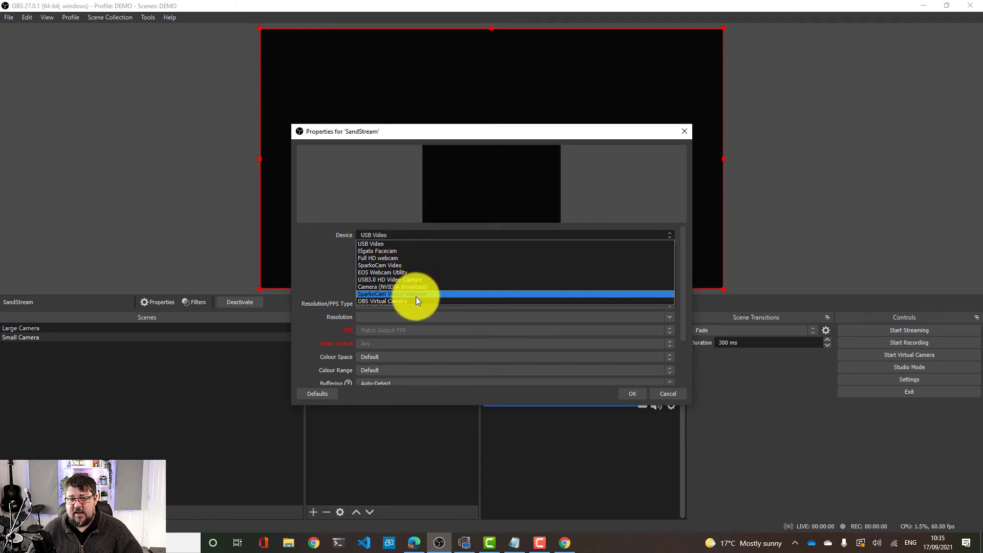
pyautogui.click(410, 259)
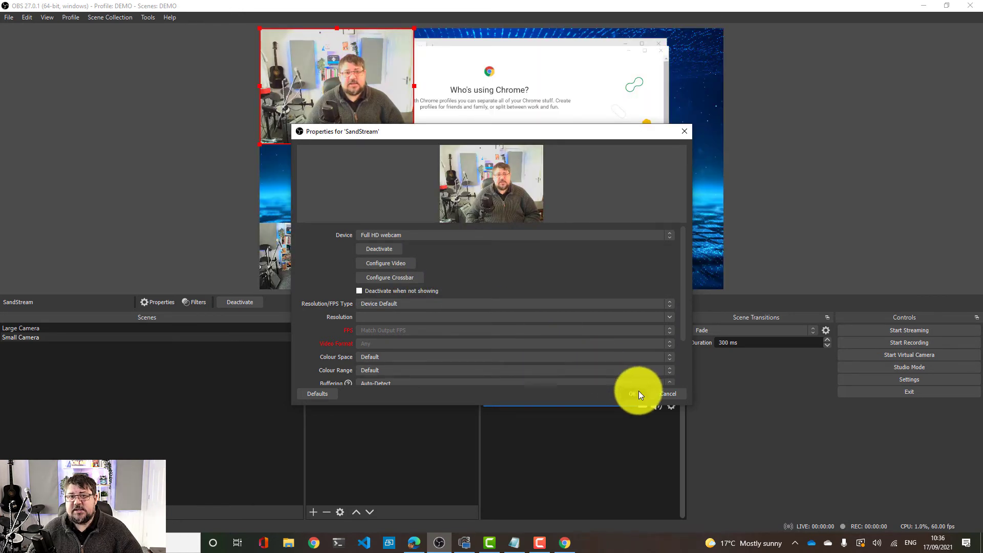
pyautogui.click(638, 393)
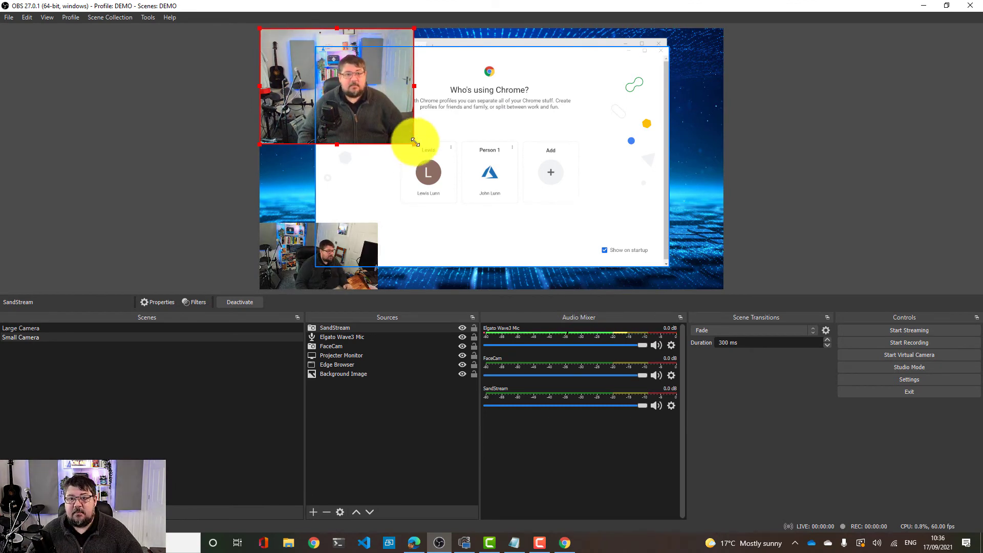
# Resize the SandStream capture and move it towards the canvas centre
pyautogui.moveTo(401, 143); pyautogui.dragTo(549, 179)
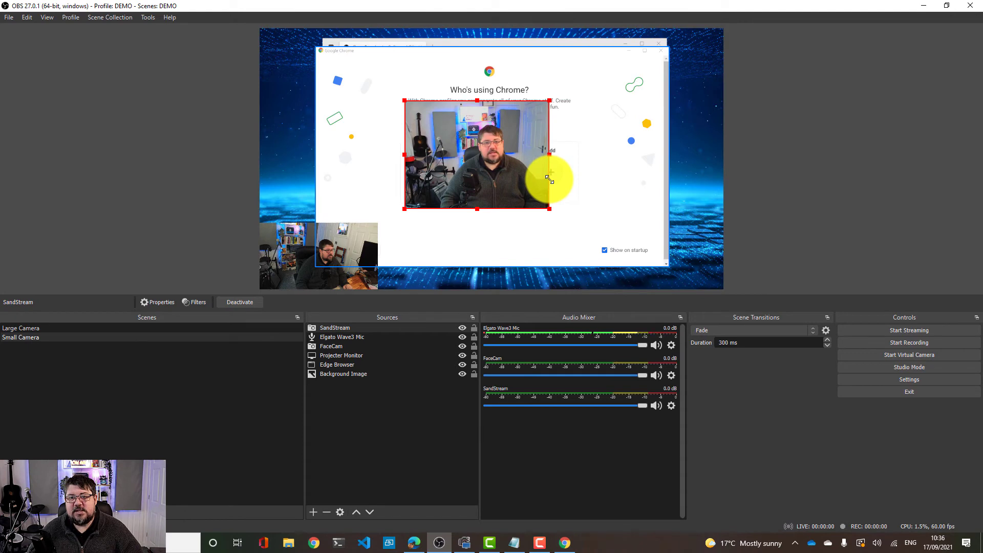
pyautogui.moveTo(469, 176); pyautogui.dragTo(448, 157)
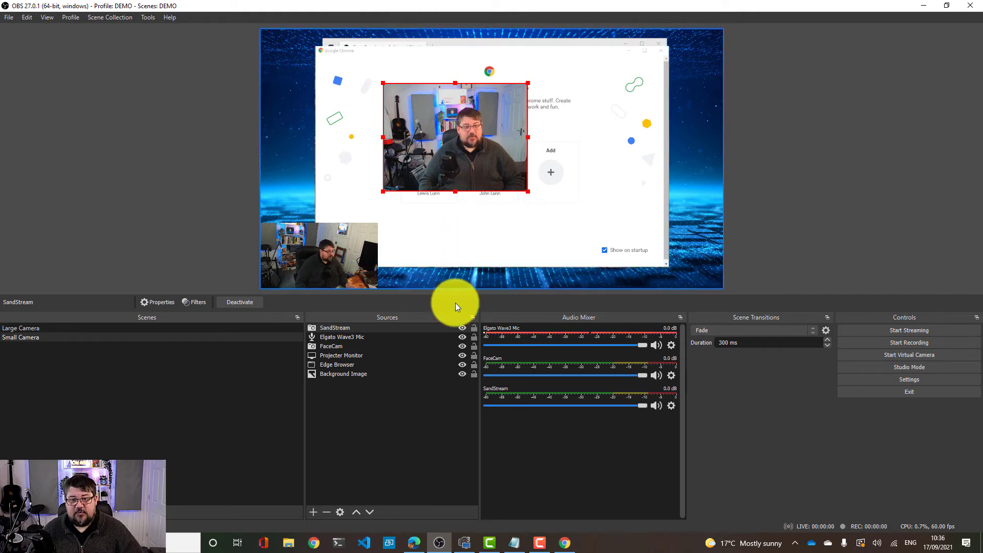
# Remove the SandStream source from the scene
pyautogui.rightClick(389, 330)
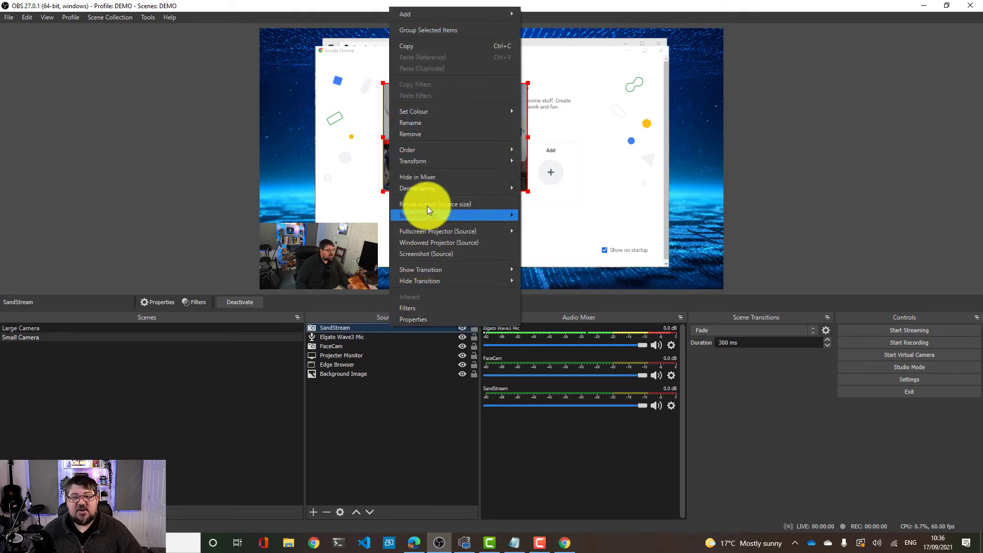
pyautogui.click(428, 134)
pyautogui.click(531, 285)
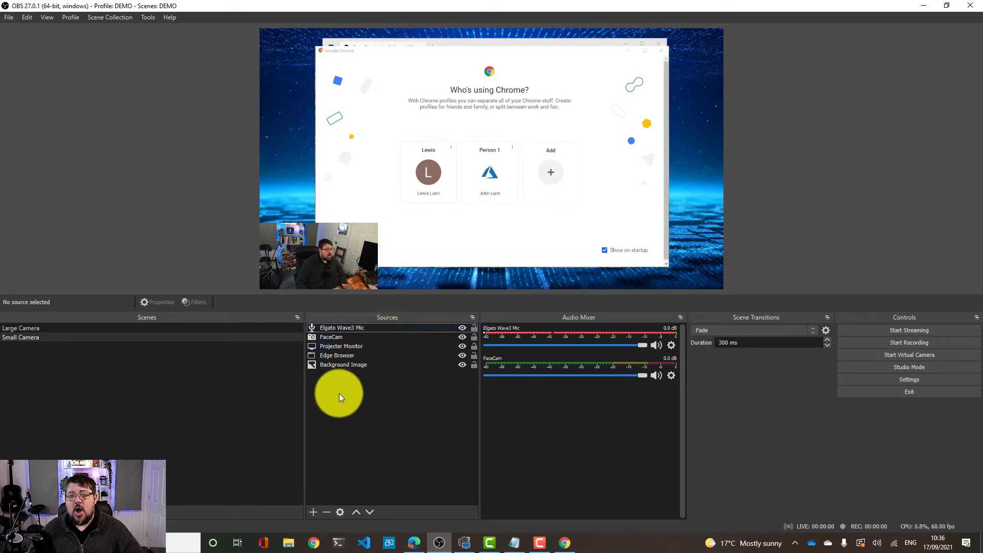
# Switch between the Small Camera and Large Camera scenes to compare them
pyautogui.click(45, 338)
pyautogui.click(47, 327)
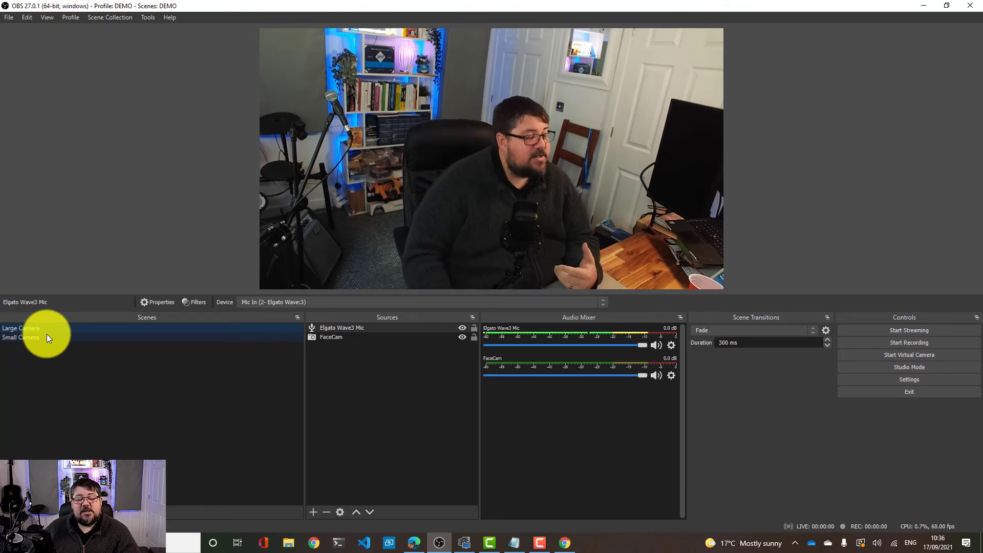
pyautogui.click(47, 334)
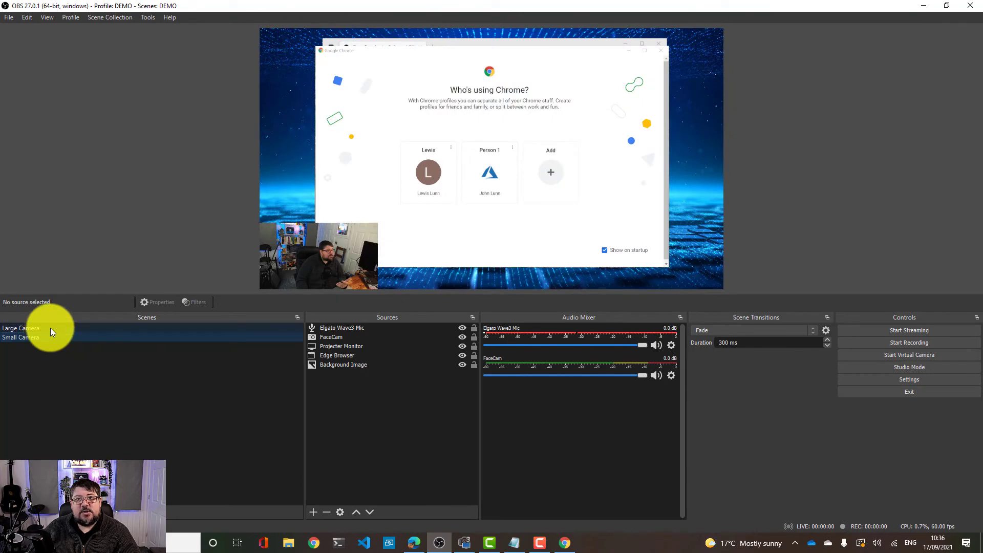
pyautogui.click(50, 328)
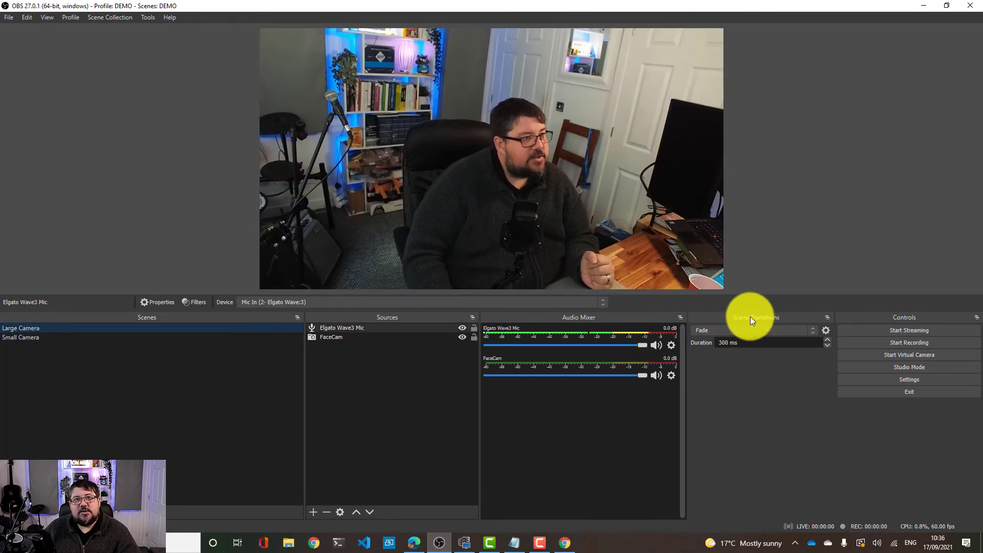
# Set the scene transition to Cut and switch between the scenes to try it
pyautogui.click(813, 331)
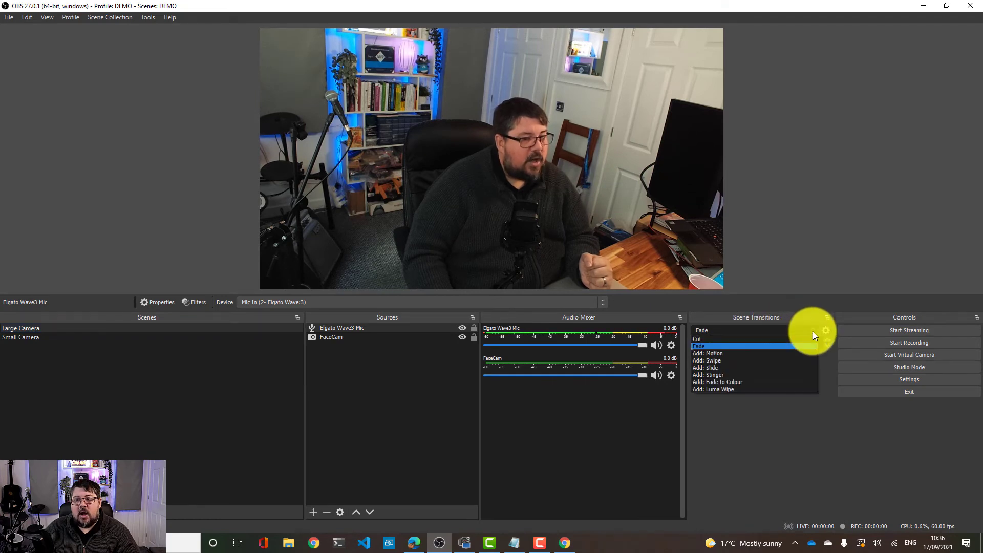
pyautogui.click(783, 339)
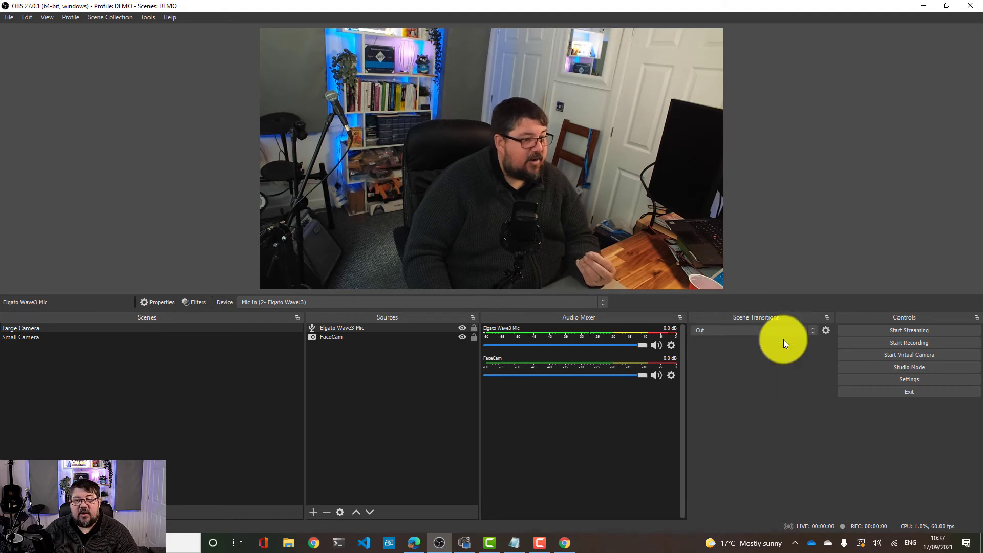
pyautogui.click(140, 338)
pyautogui.click(150, 330)
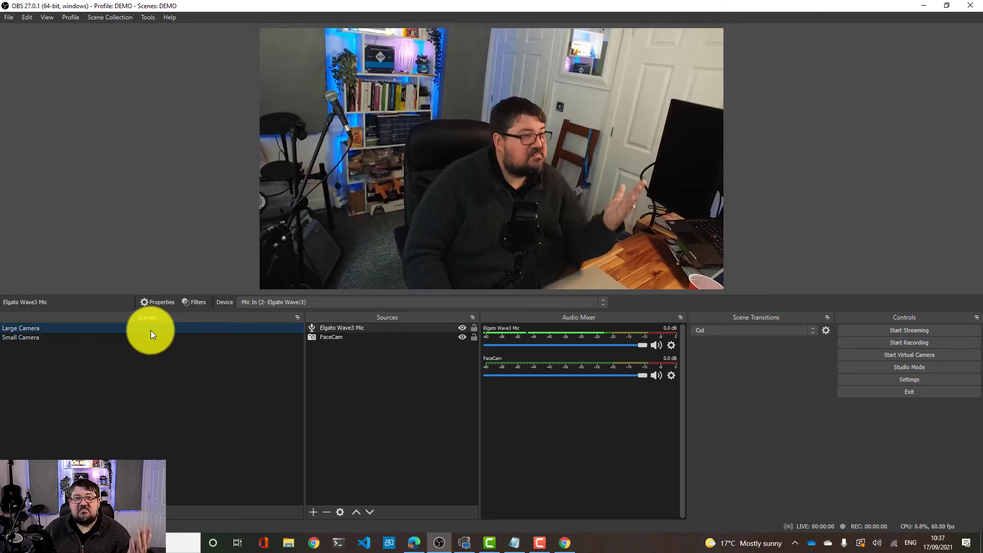
# Add a new Luma Wipe scene transition named DEMO LUMA
pyautogui.click(769, 333)
pyautogui.click(794, 332)
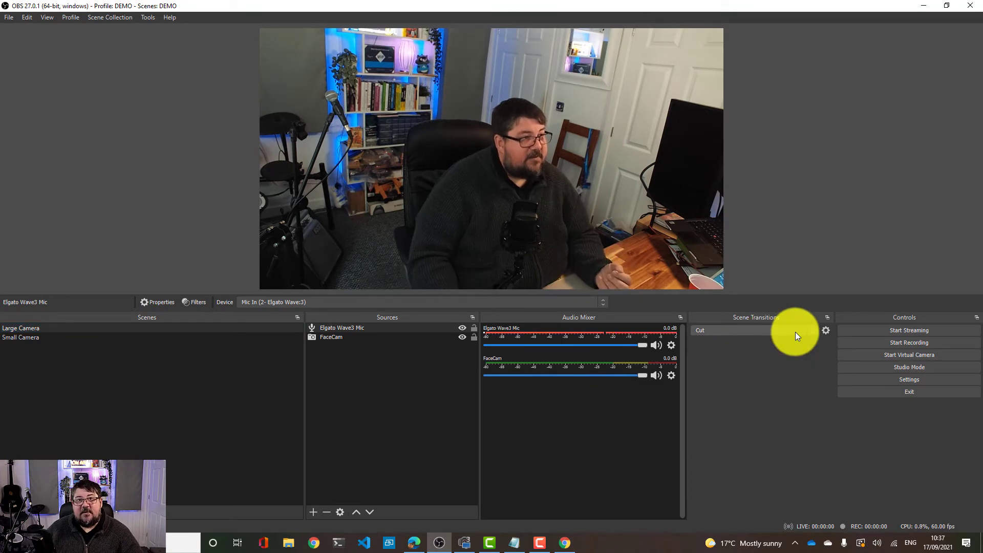
pyautogui.click(794, 332)
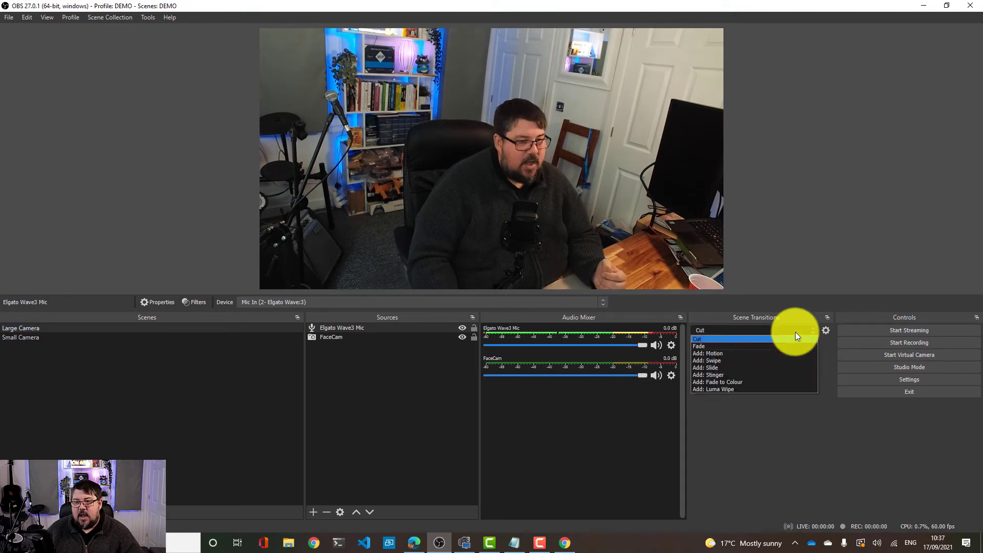
pyautogui.click(755, 389)
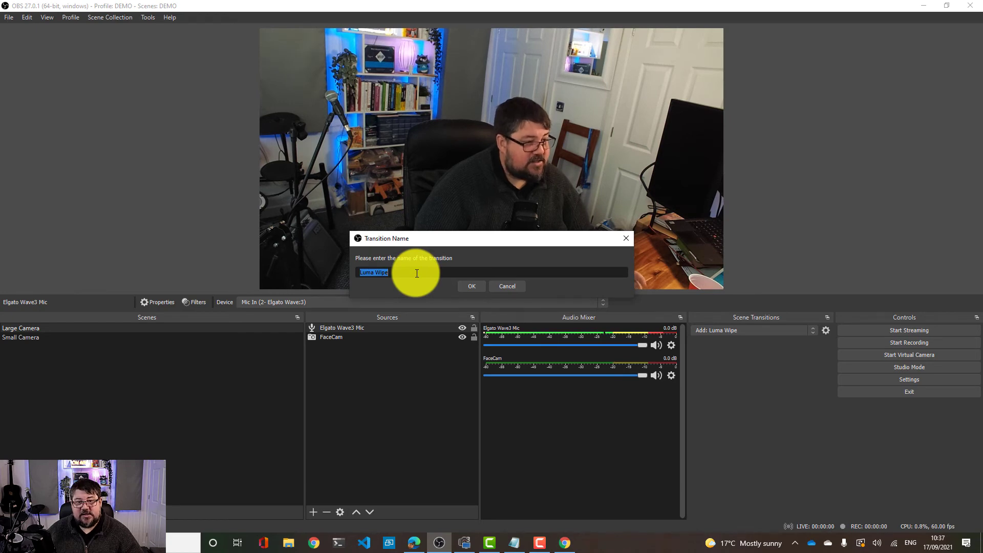
pyautogui.write('D')
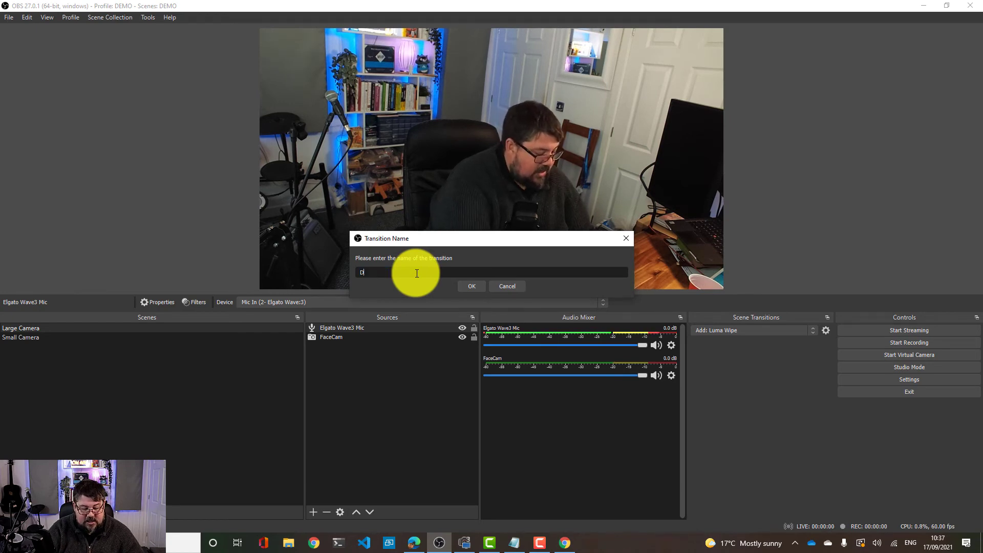
pyautogui.write('EMO LUMA')
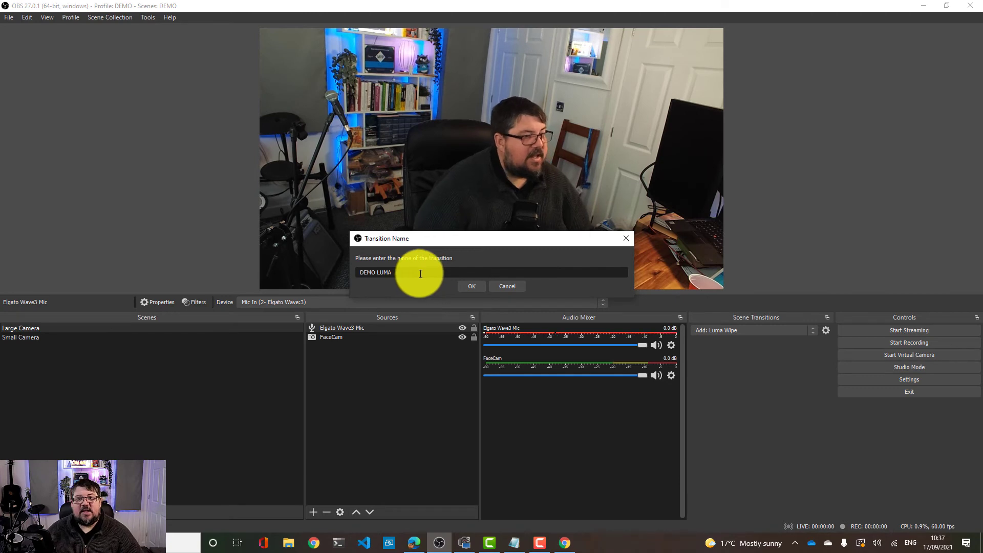
pyautogui.click(468, 285)
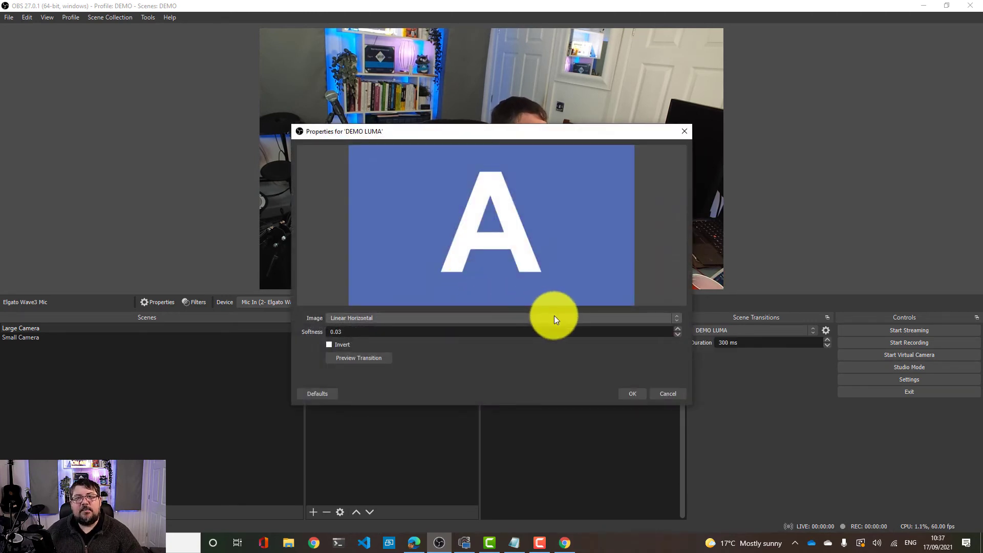
# Set the DEMO LUMA wipe image to Blinds Horizontal, preview the transition and confirm
pyautogui.click(554, 318)
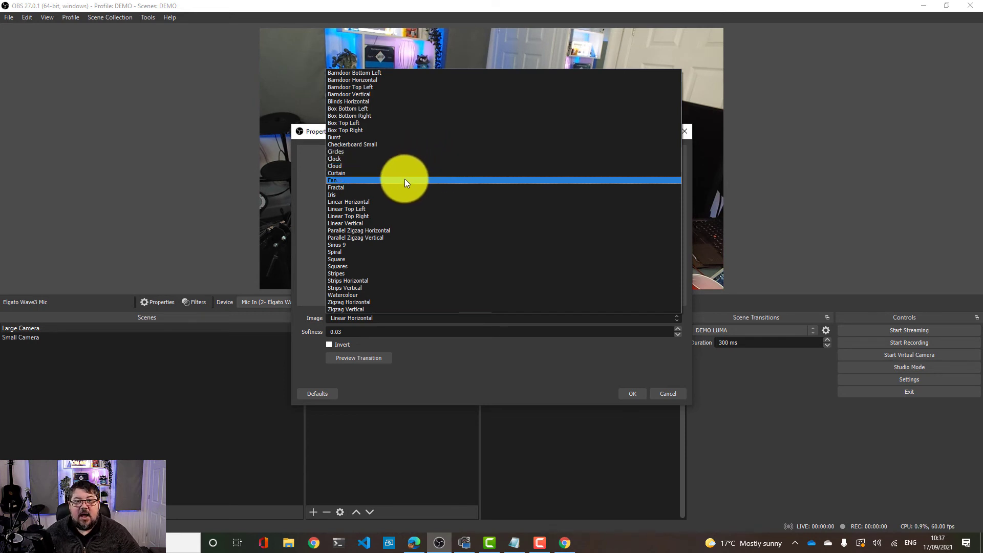
pyautogui.click(391, 103)
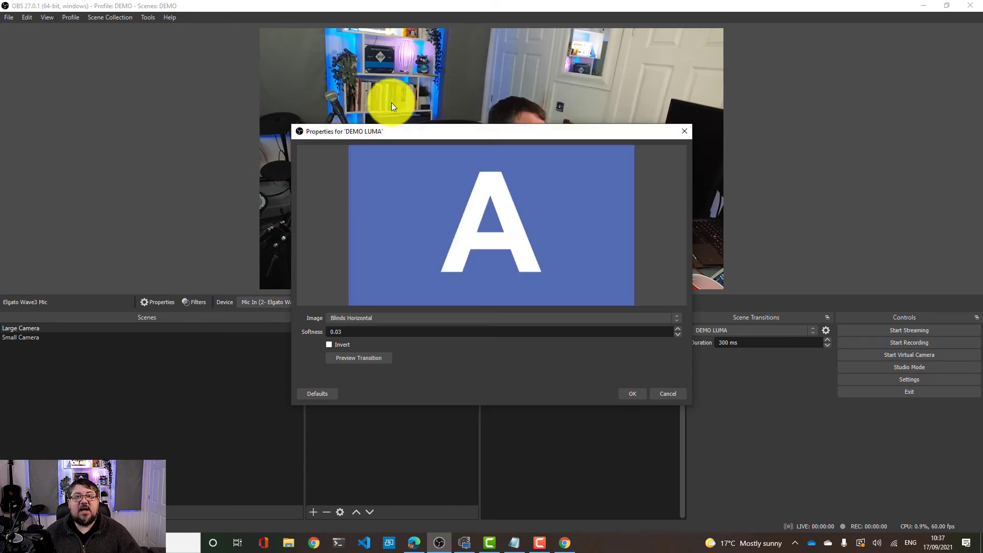
pyautogui.click(375, 359)
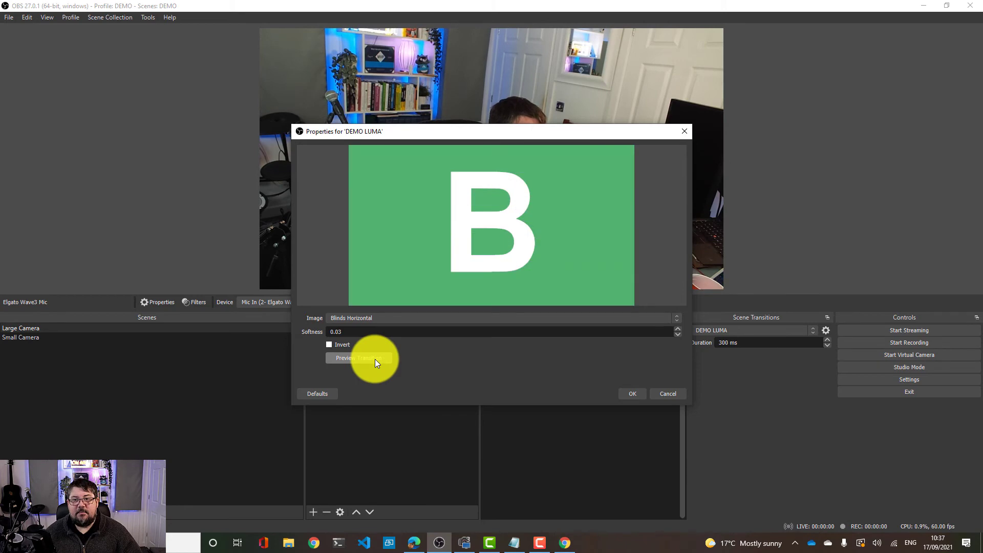
pyautogui.click(375, 359)
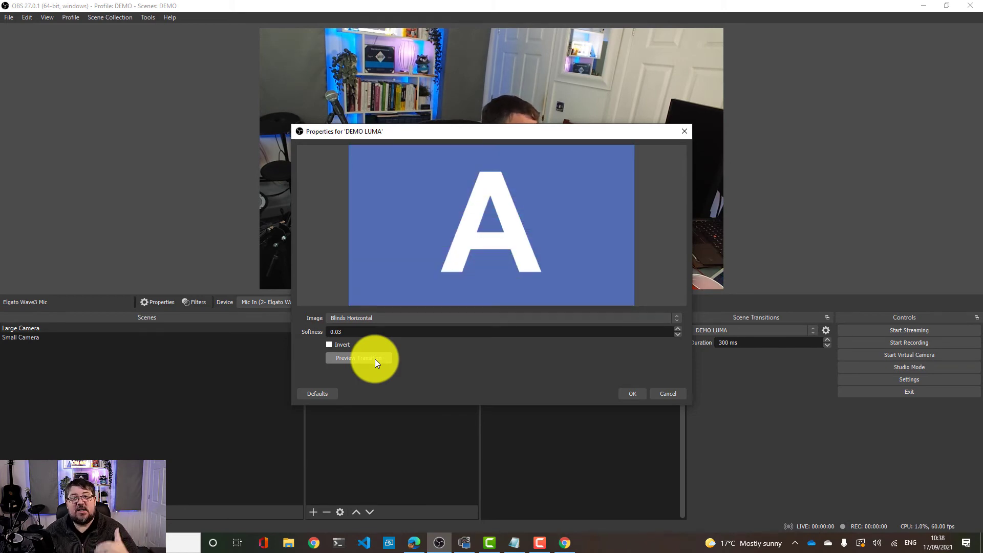
pyautogui.click(375, 358)
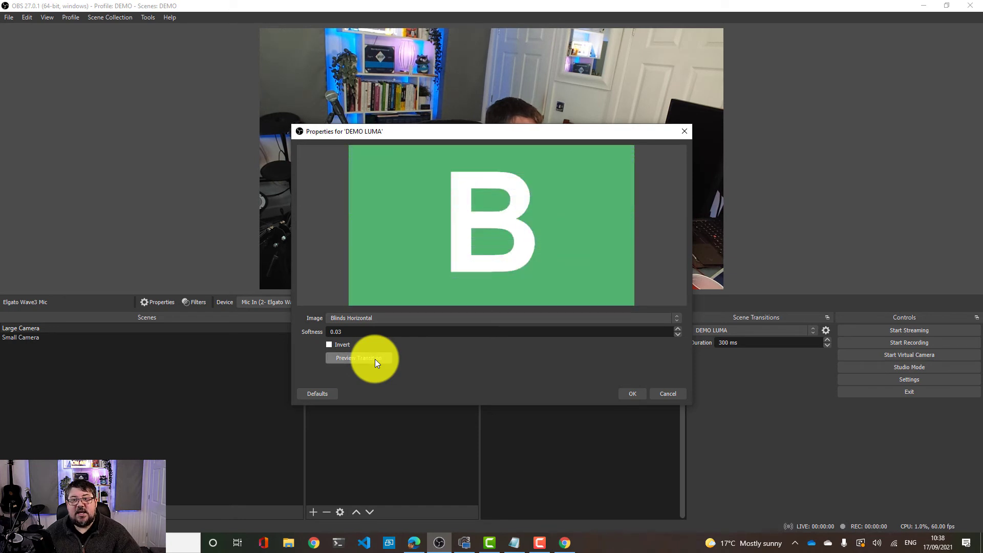
pyautogui.click(374, 359)
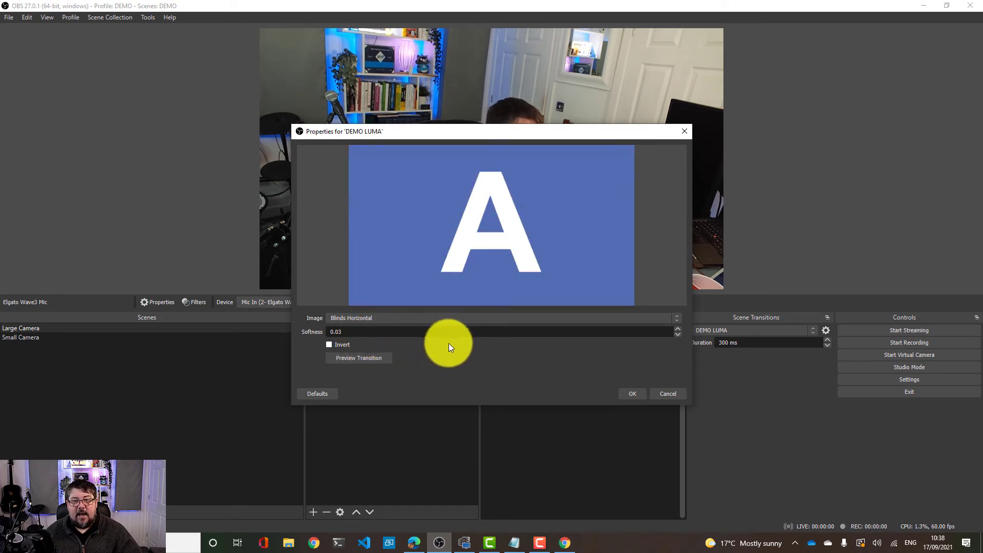
pyautogui.click(631, 395)
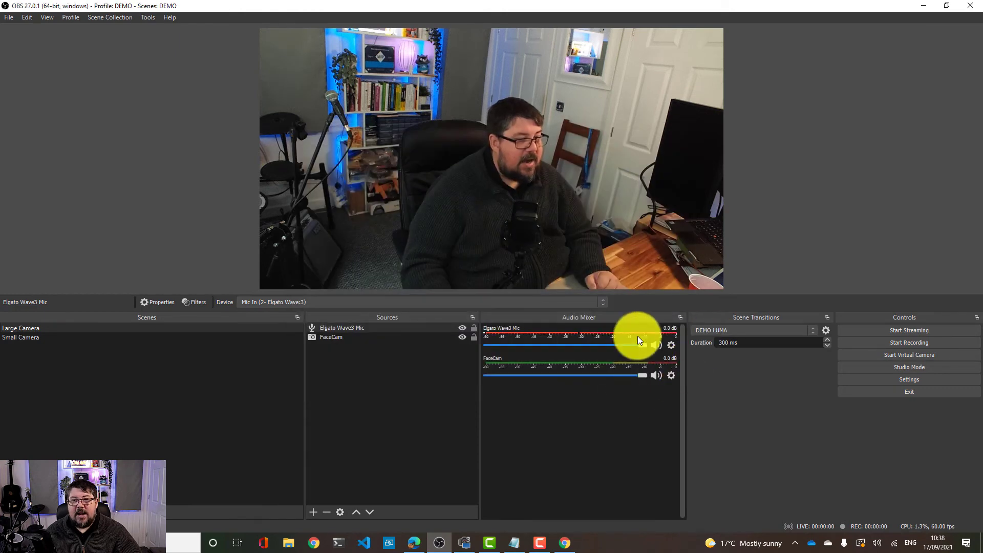
# Switch between the Small Camera and Large Camera scenes to test the new transition
pyautogui.click(60, 336)
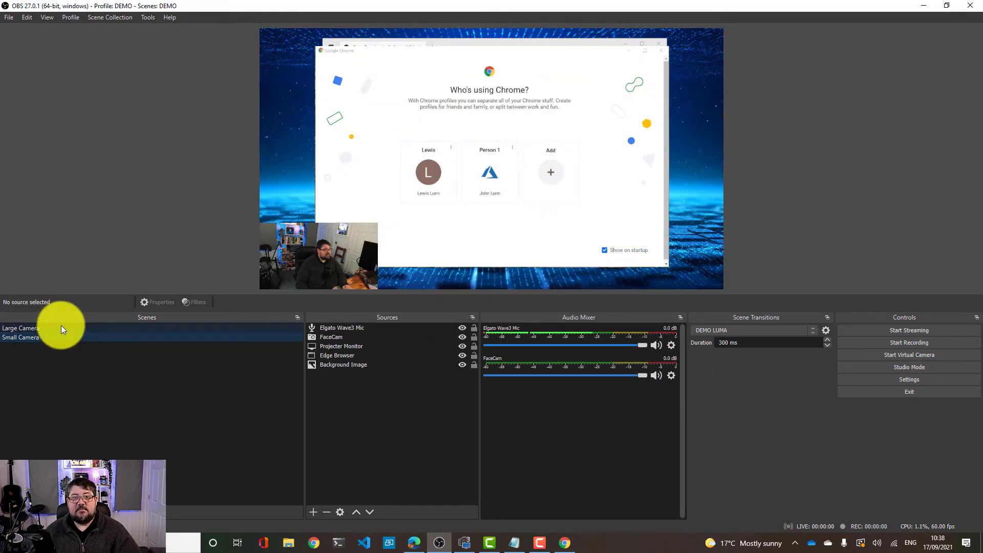
pyautogui.click(62, 328)
pyautogui.click(61, 336)
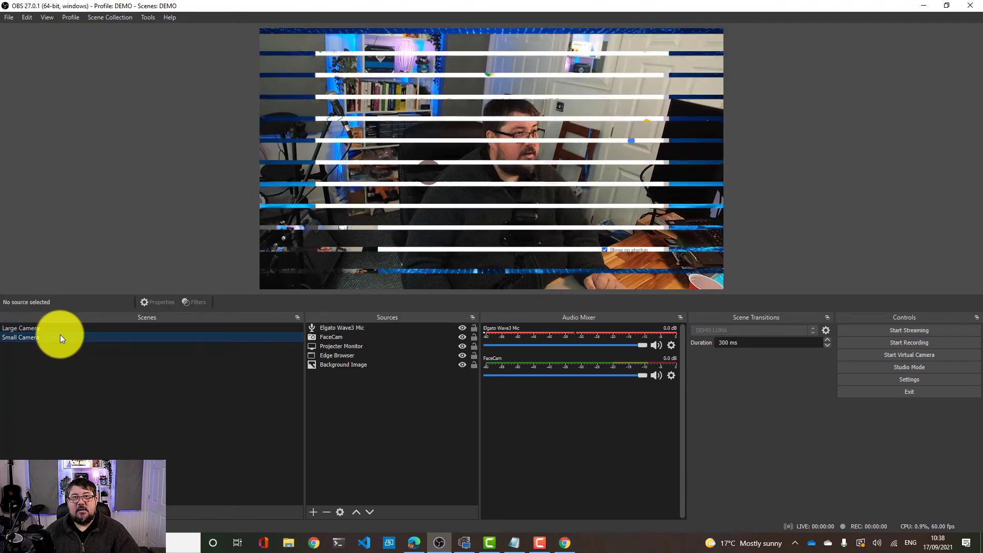
pyautogui.click(60, 328)
pyautogui.click(60, 333)
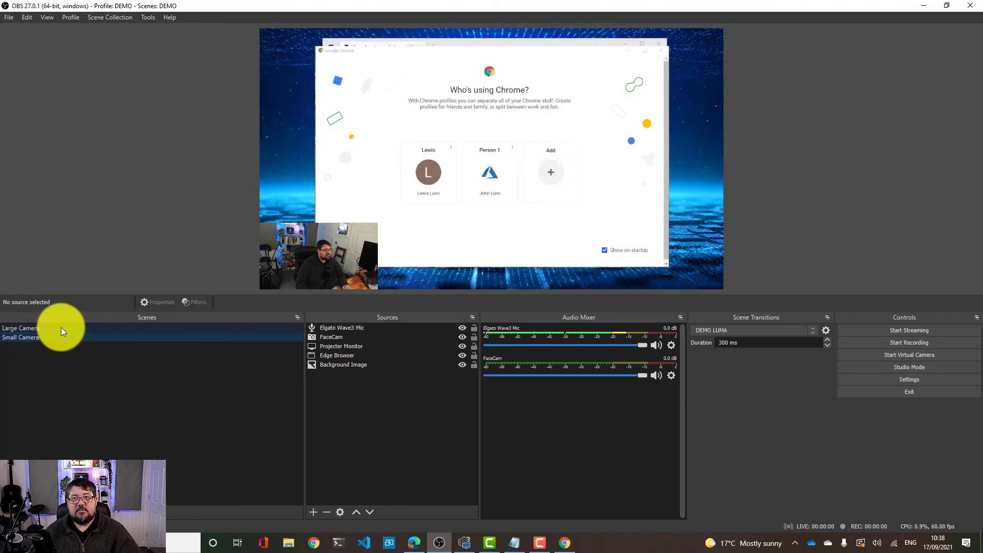
# Open the DEMO LUMA transition properties, set the wipe image to Squares and preview the transition
pyautogui.click(61, 328)
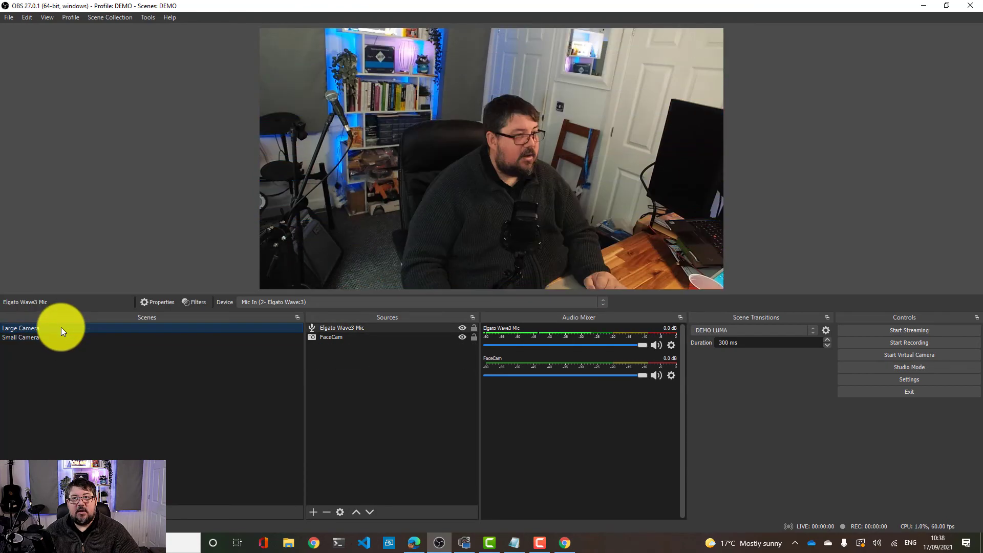
pyautogui.click(810, 333)
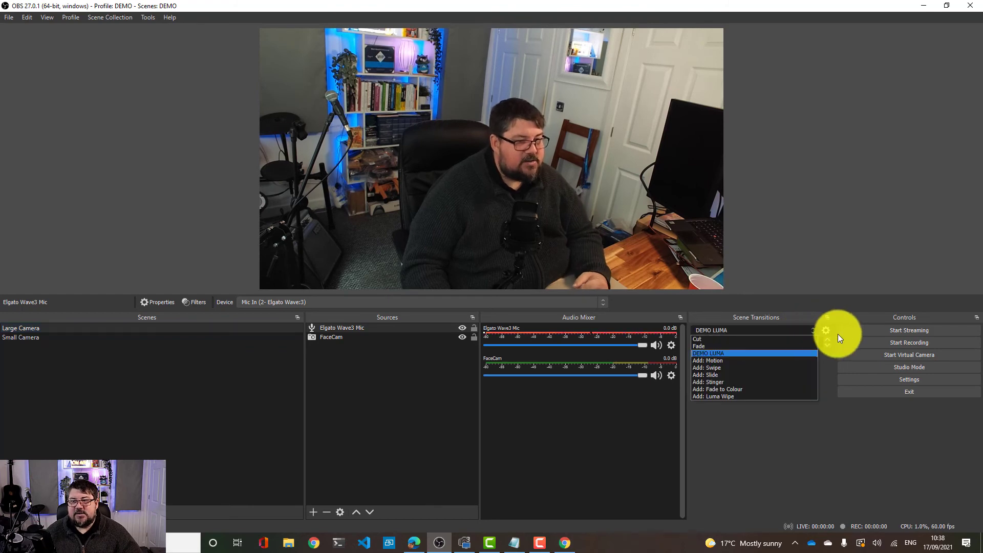
pyautogui.click(824, 331)
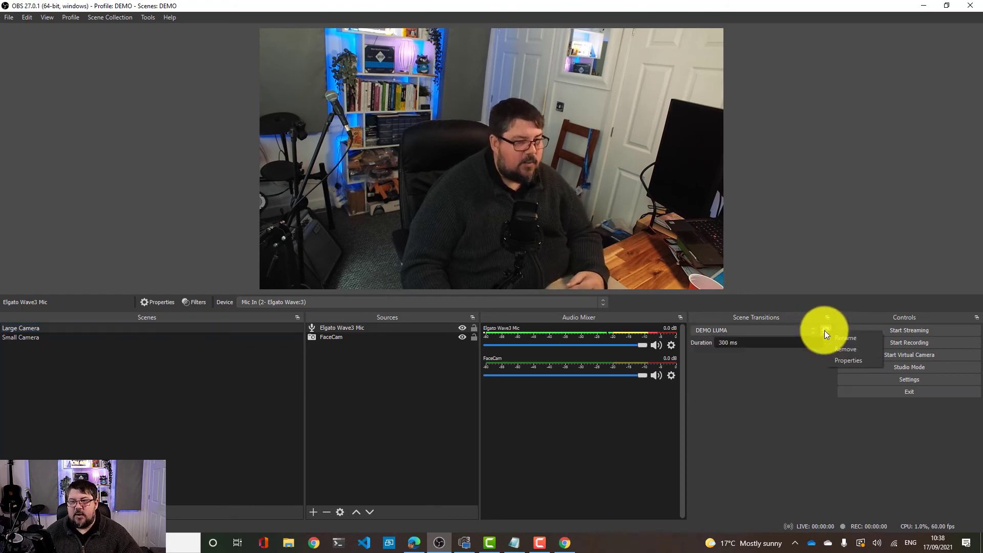
pyautogui.click(849, 359)
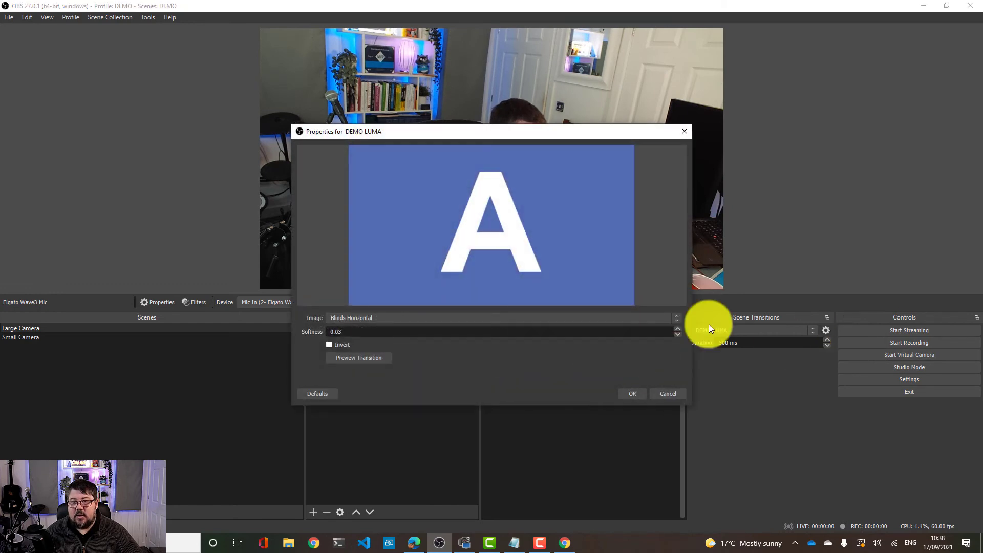
pyautogui.click(459, 317)
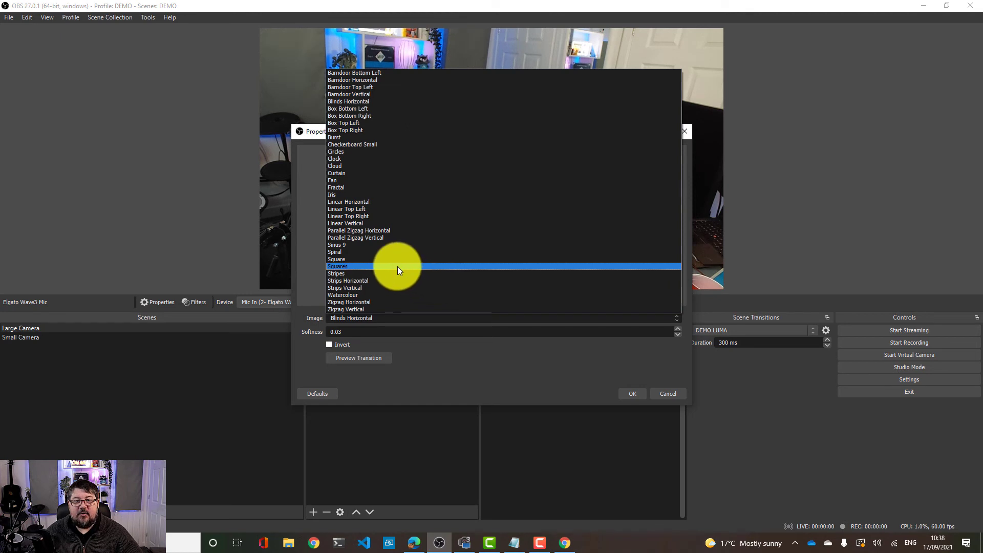
pyautogui.click(371, 266)
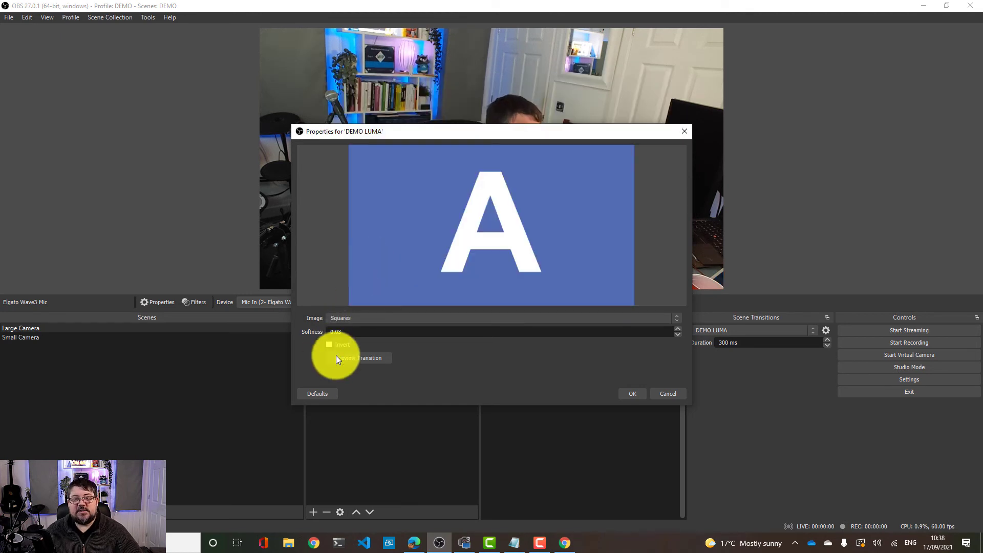
pyautogui.click(353, 358)
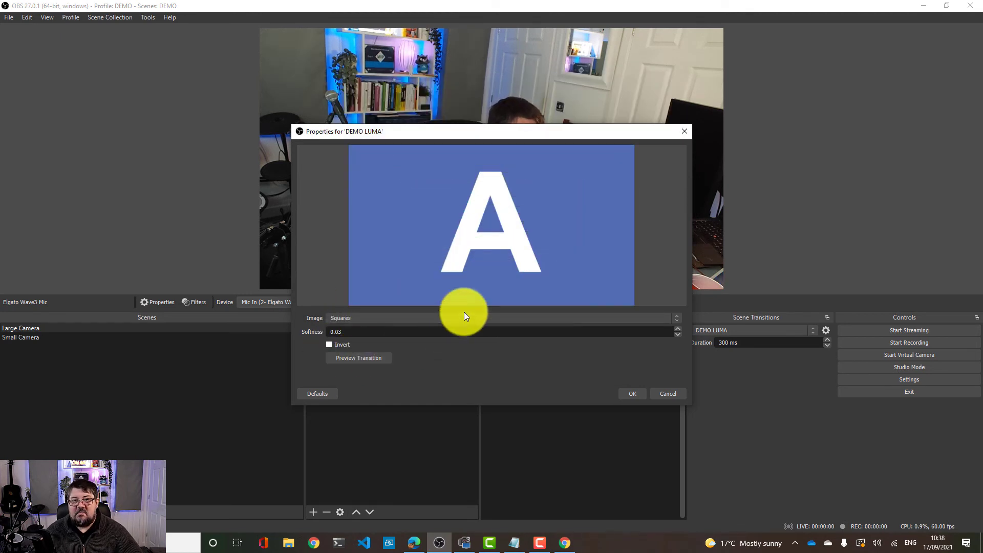
# Change the DEMO LUMA wipe image to Checkerboard Small, preview the transition and confirm
pyautogui.click(464, 318)
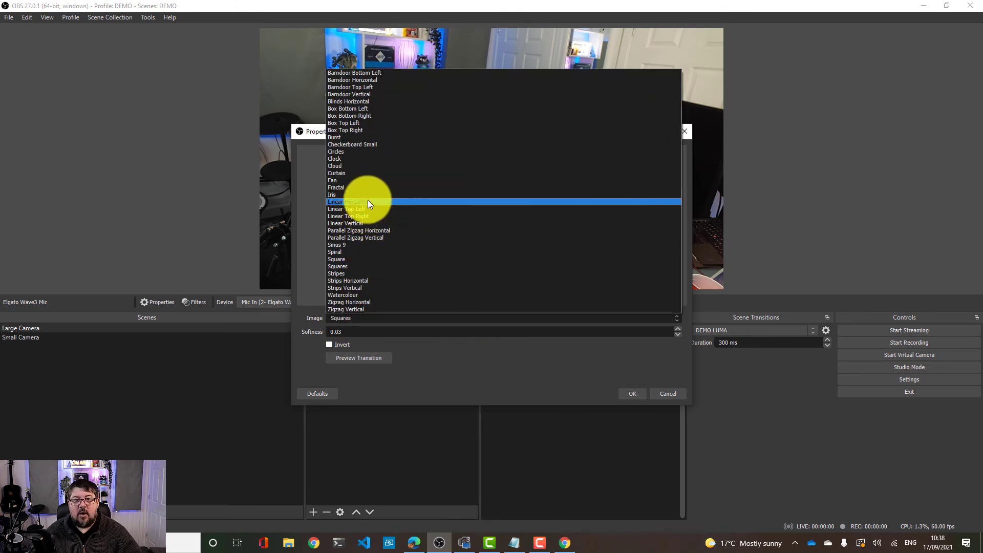
pyautogui.click(364, 145)
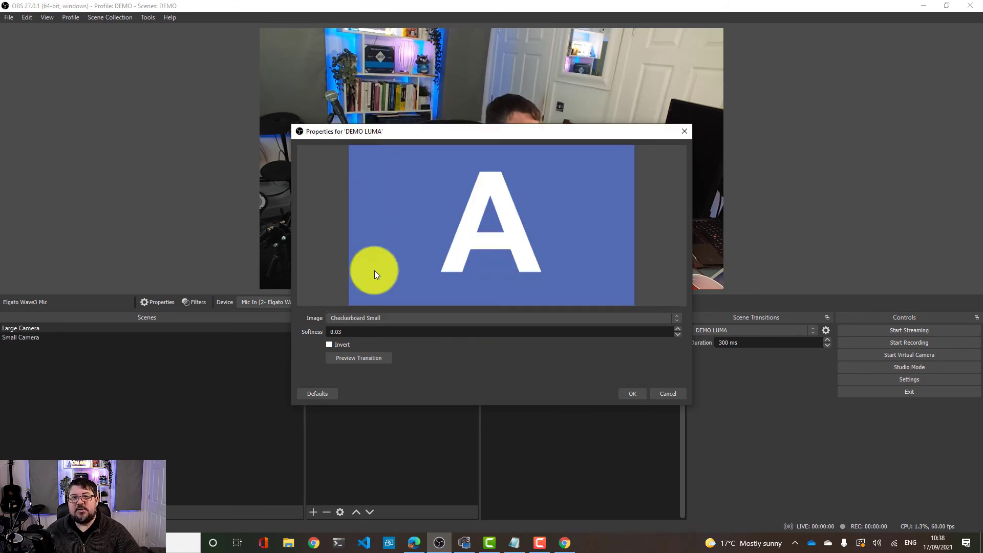
pyautogui.click(350, 357)
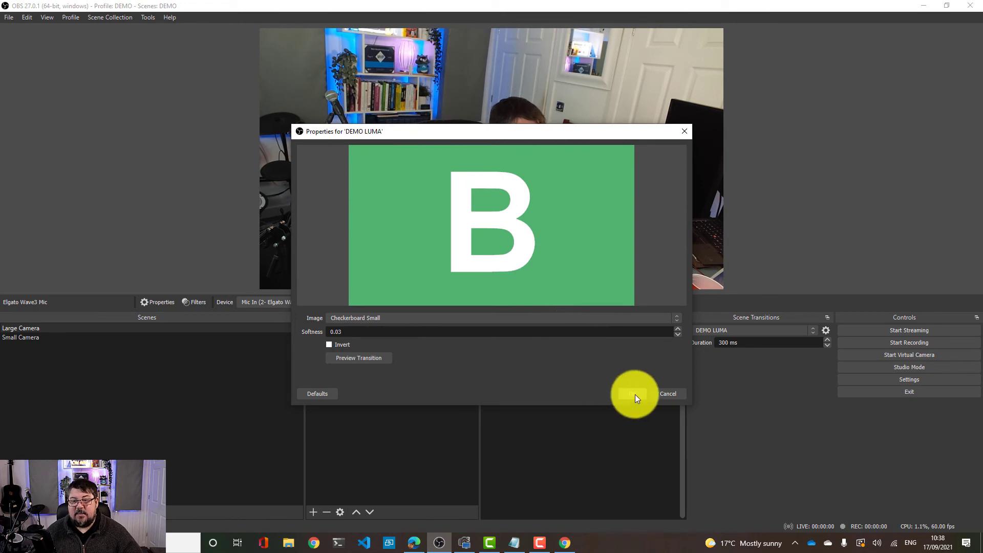
pyautogui.click(635, 395)
# Switch between the Small Camera and Large Camera scenes to test the Checkerboard Small transition
pyautogui.click(61, 338)
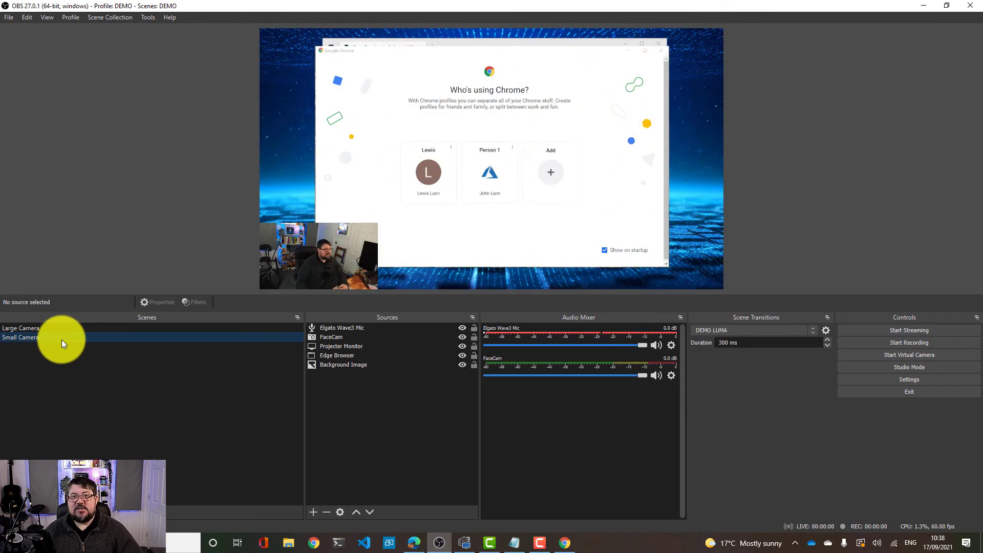
pyautogui.click(63, 327)
pyautogui.click(63, 332)
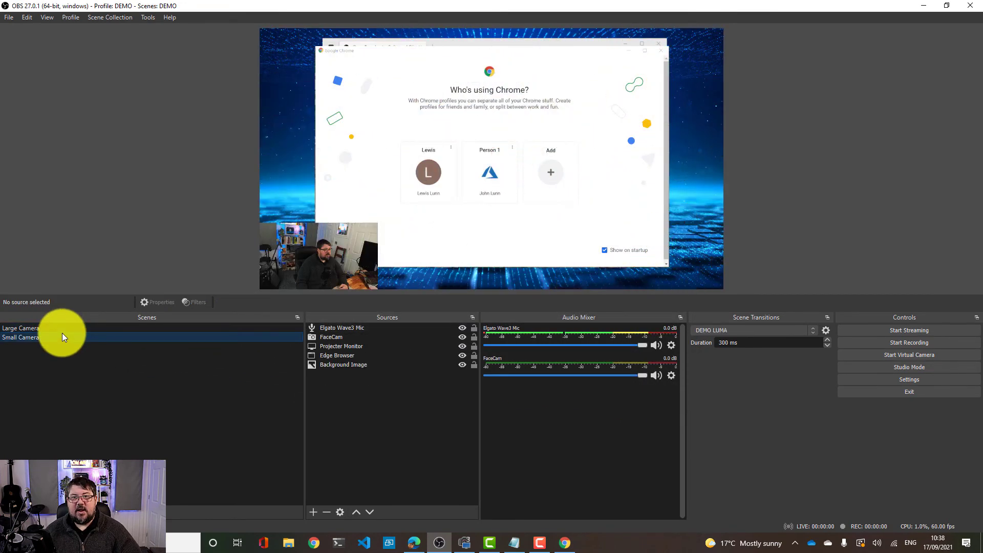
pyautogui.click(62, 328)
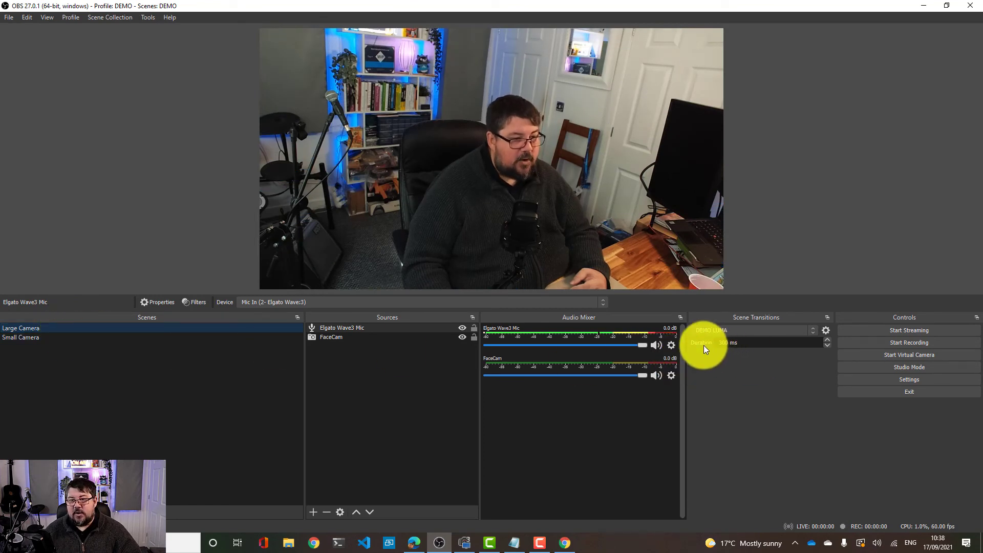
pyautogui.click(171, 336)
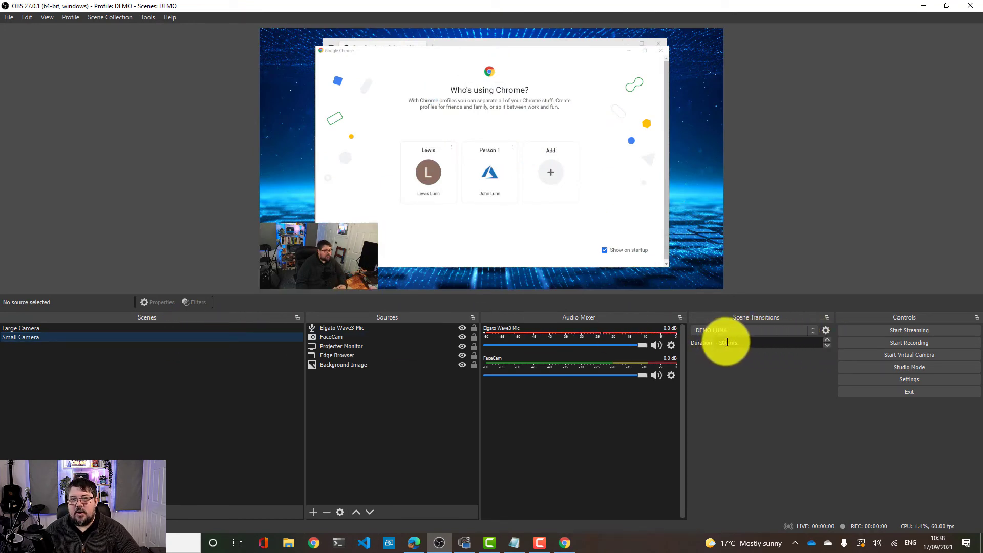
# Set the scene transition duration to 2000 ms and switch between the two camera scenes to test it
pyautogui.moveTo(727, 342); pyautogui.dragTo(703, 343)
pyautogui.write('2')
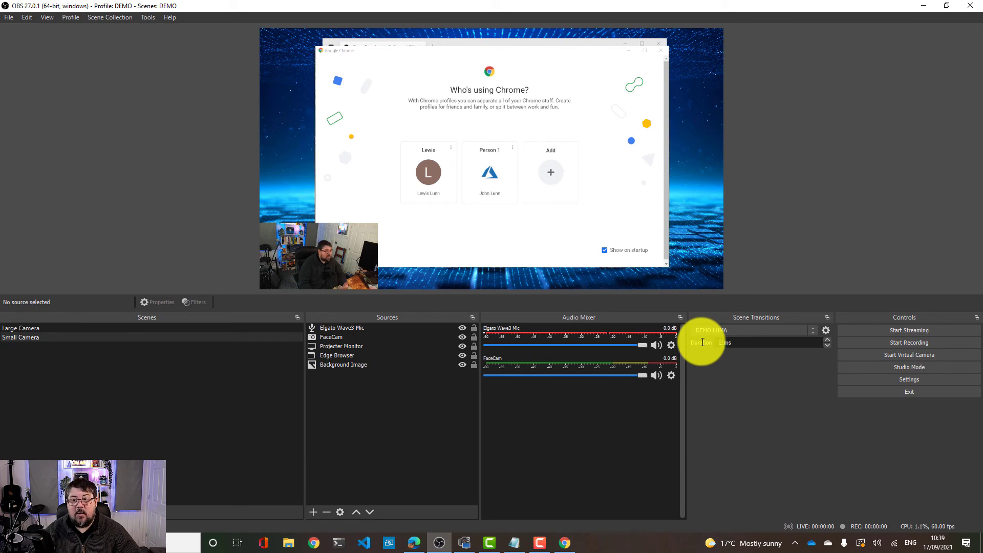
pyautogui.write('000')
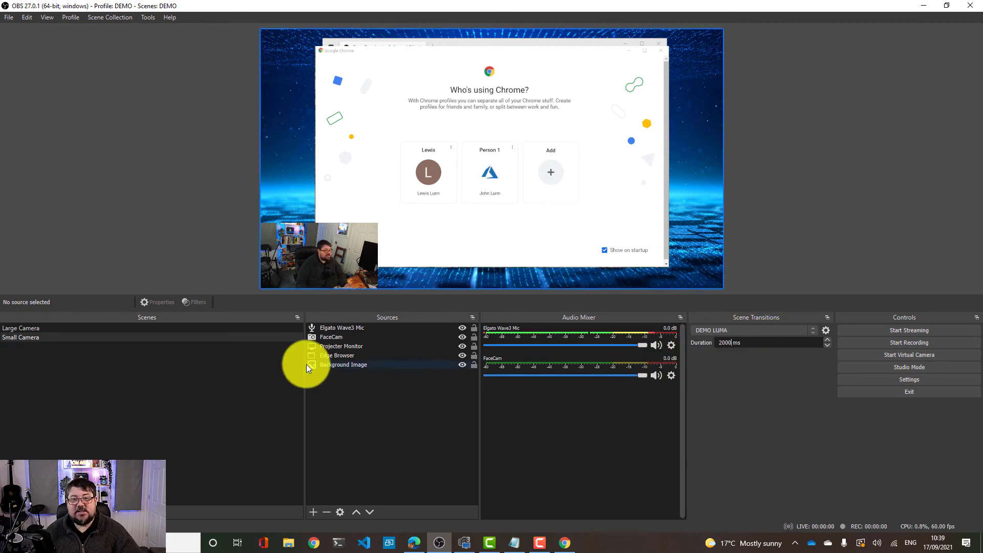
pyautogui.click(92, 330)
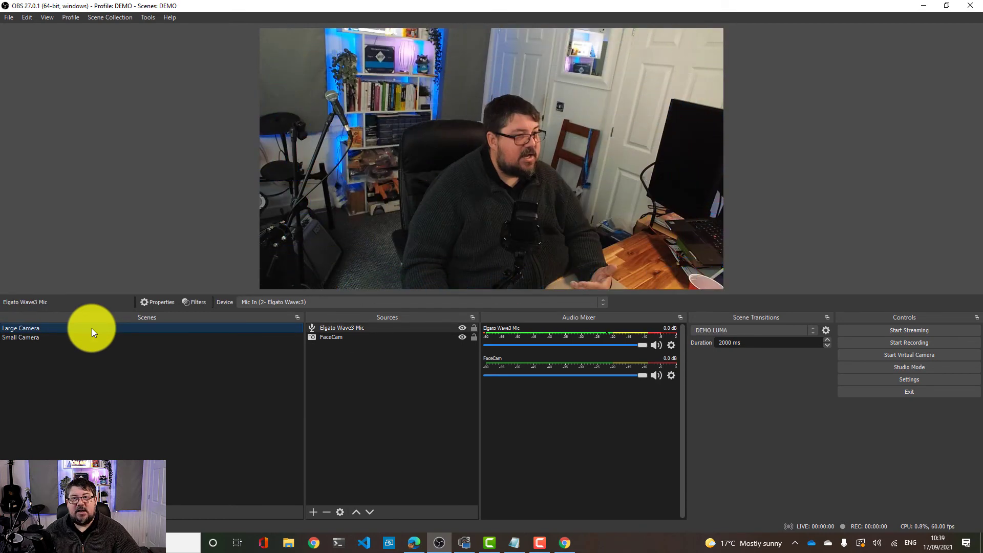
pyautogui.click(87, 336)
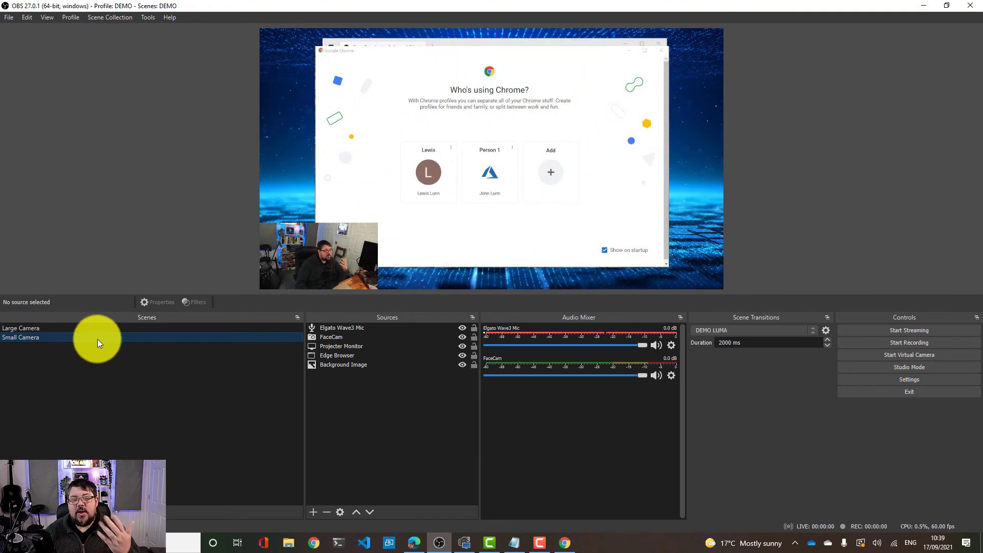
pyautogui.click(808, 330)
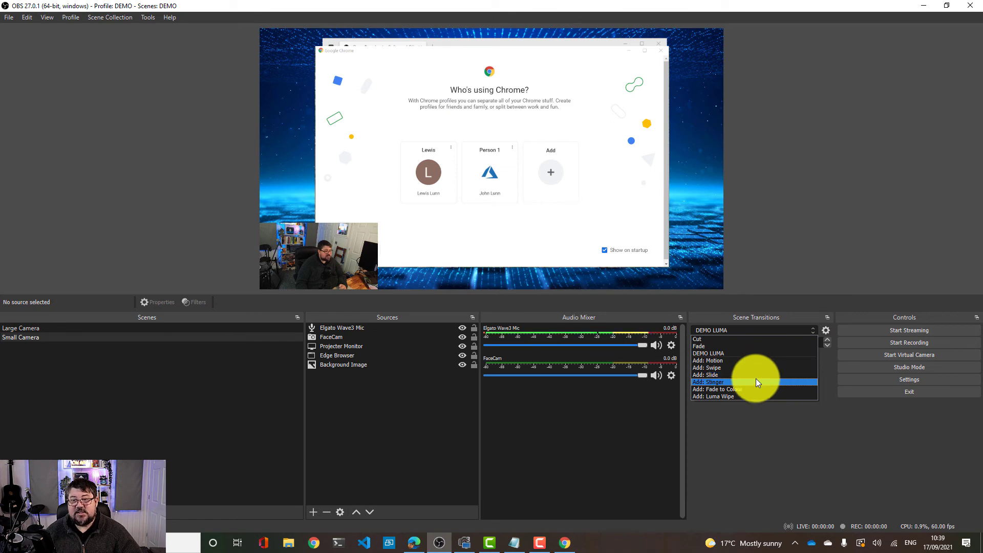
pyautogui.click(753, 413)
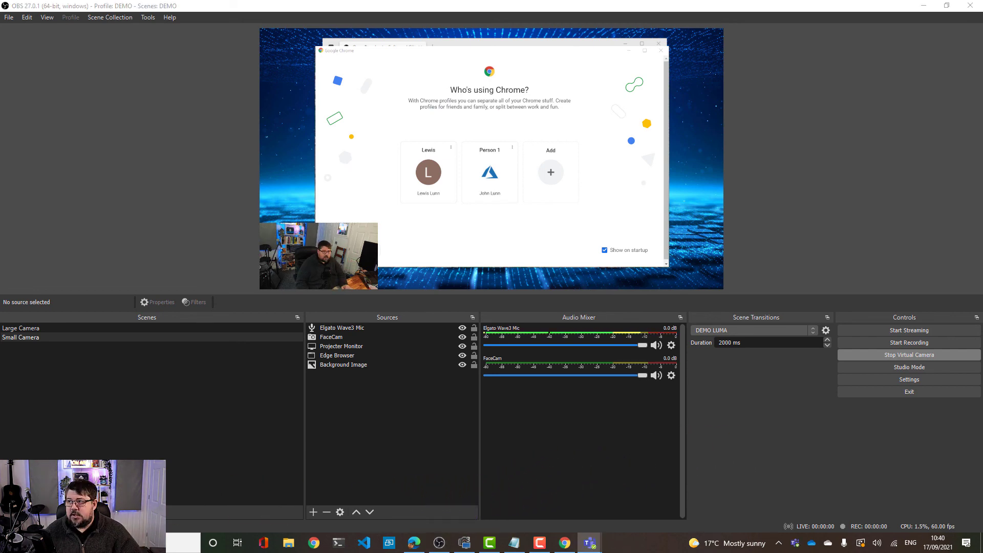
# In the Microsoft Teams meeting setup, choose OBS Virtual Camera as the camera and turn the camera on
pyautogui.moveTo(706, 139); pyautogui.dragTo(599, 122)
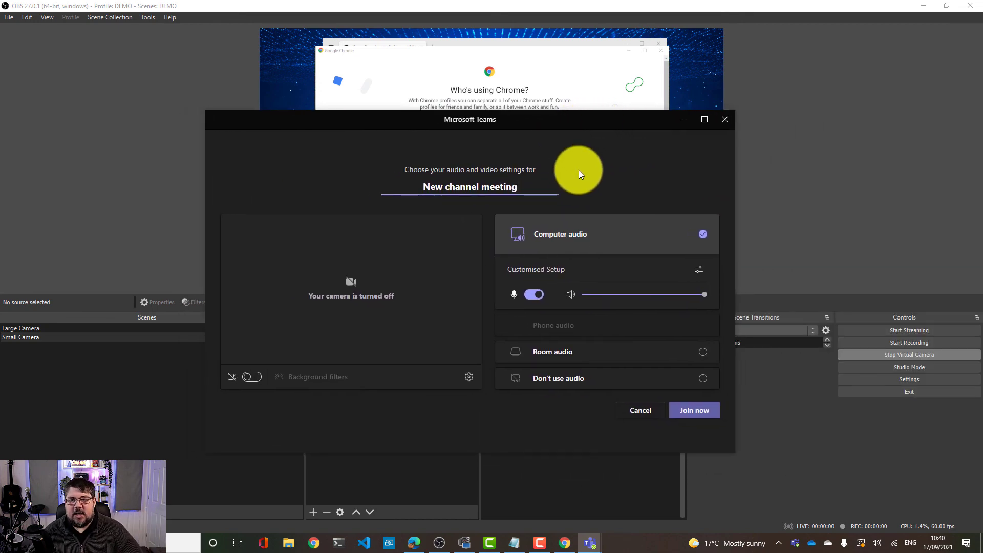
pyautogui.moveTo(554, 119); pyautogui.dragTo(530, 137)
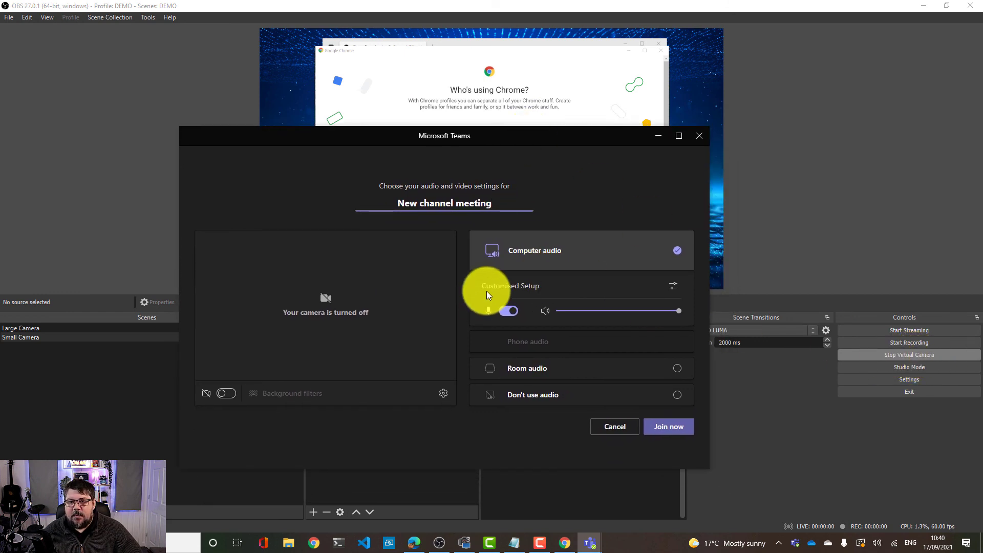
pyautogui.click(442, 393)
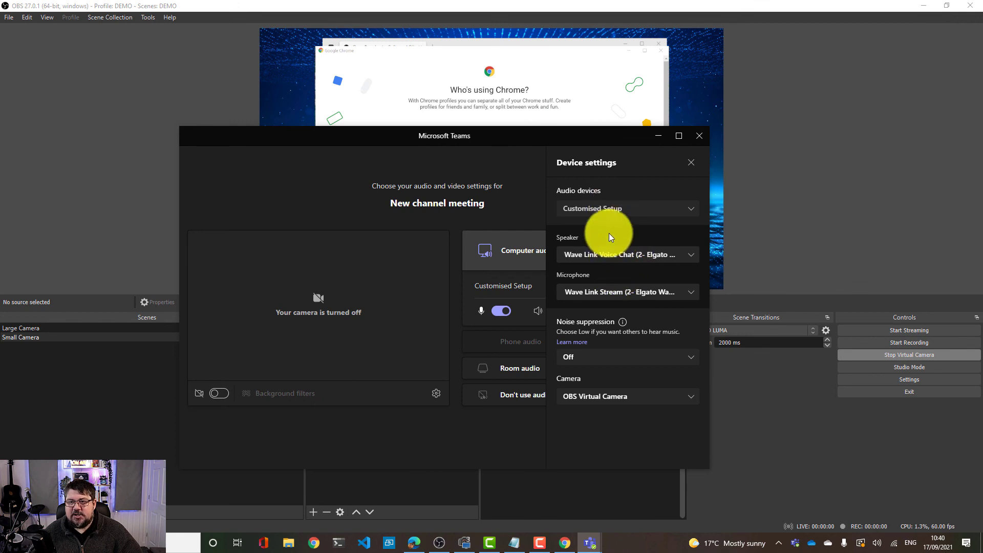
pyautogui.click(581, 395)
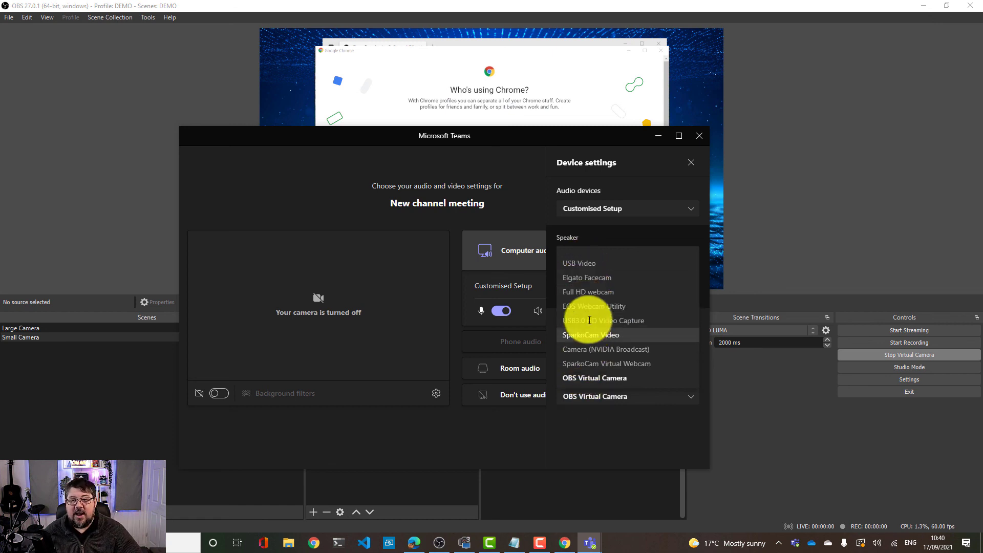
pyautogui.click(584, 379)
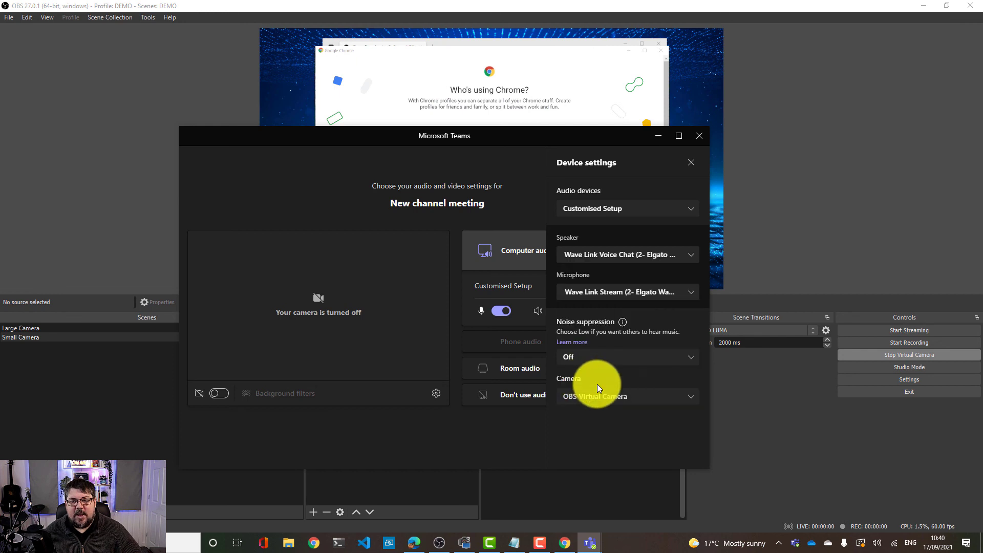
pyautogui.click(218, 394)
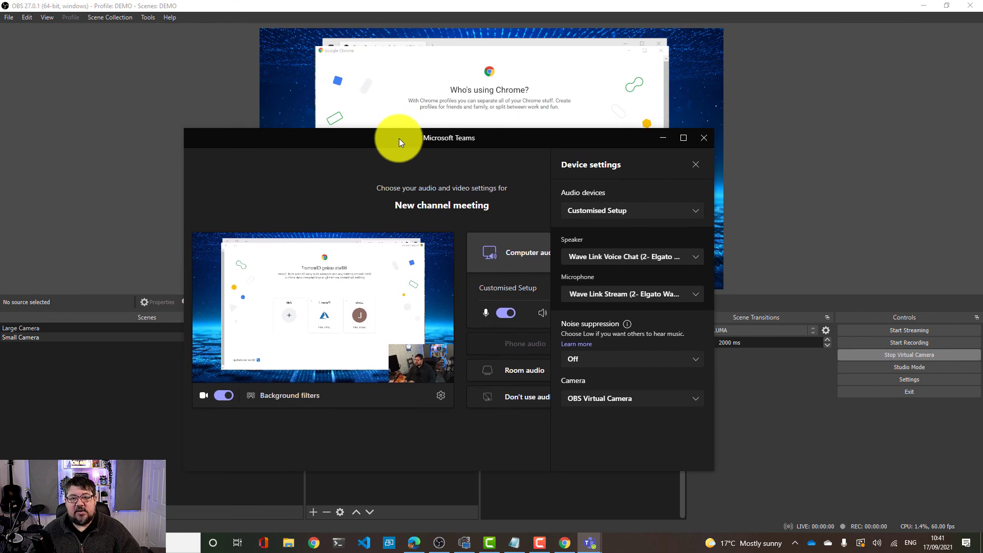
# Arrange OBS on the left half of the screen and the Teams meeting window on the right half
pyautogui.moveTo(398, 138); pyautogui.dragTo(668, 170)
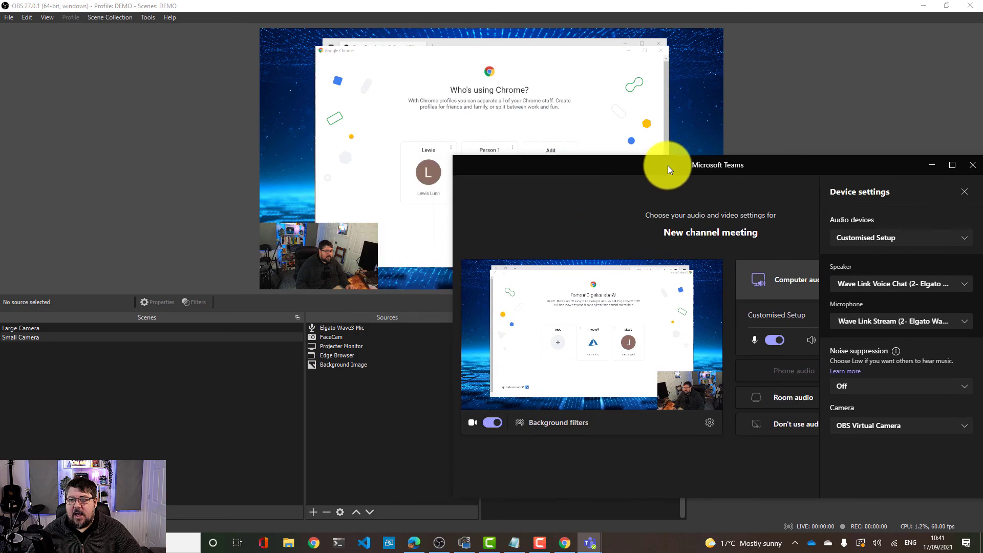
pyautogui.click(948, 5)
pyautogui.moveTo(446, 127); pyautogui.dragTo(2, 125)
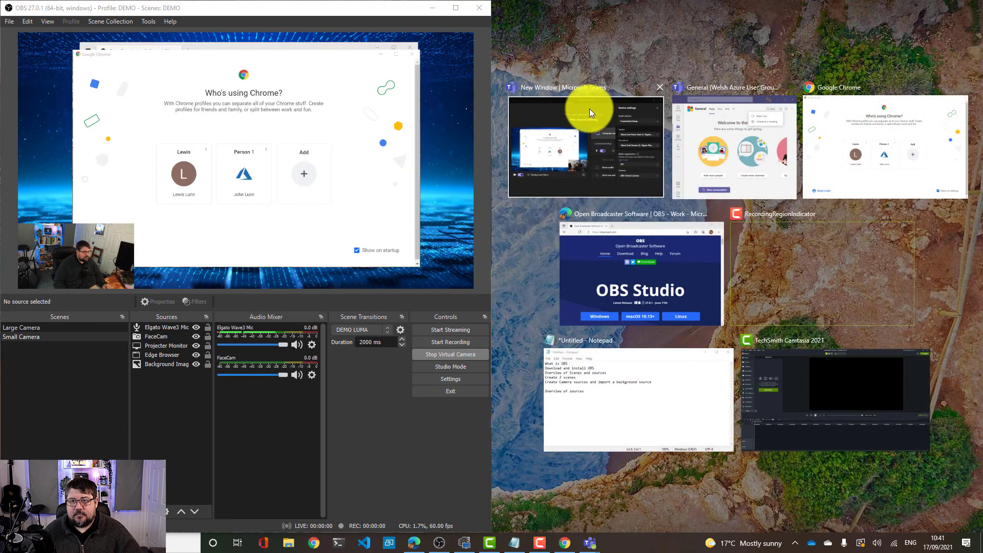
pyautogui.click(588, 109)
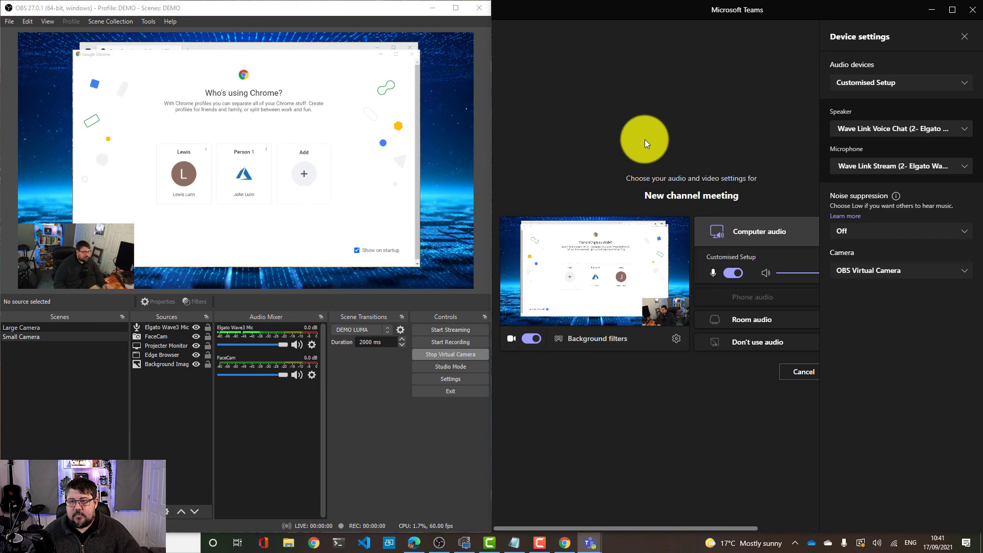
# Switch between the Large Camera and Small Camera scenes to watch the transition in the Teams camera preview
pyautogui.click(77, 327)
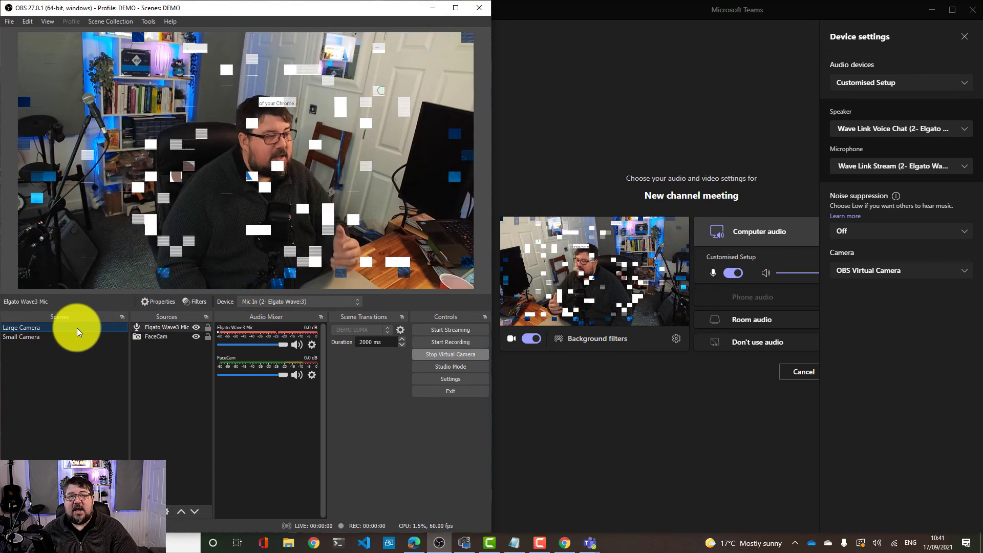
pyautogui.click(70, 339)
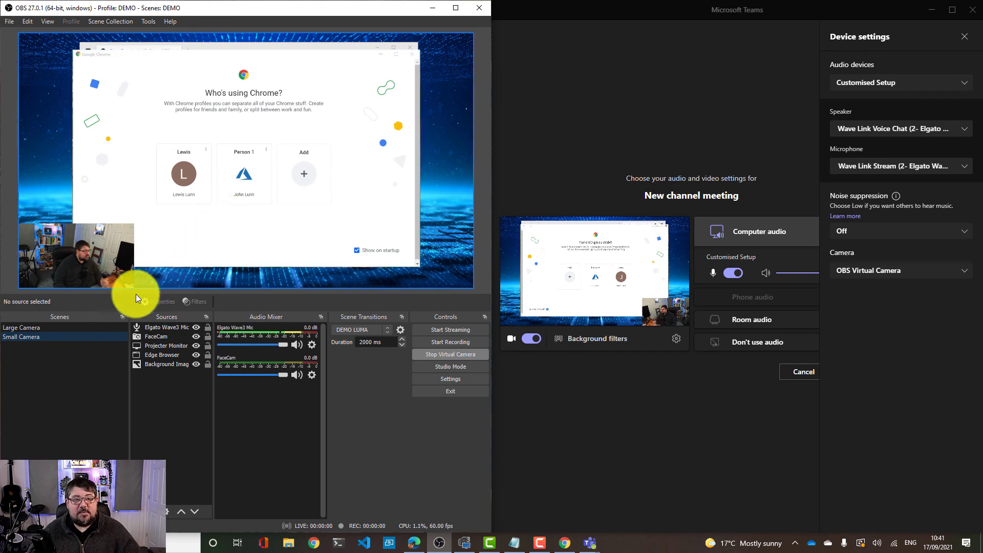
pyautogui.click(69, 328)
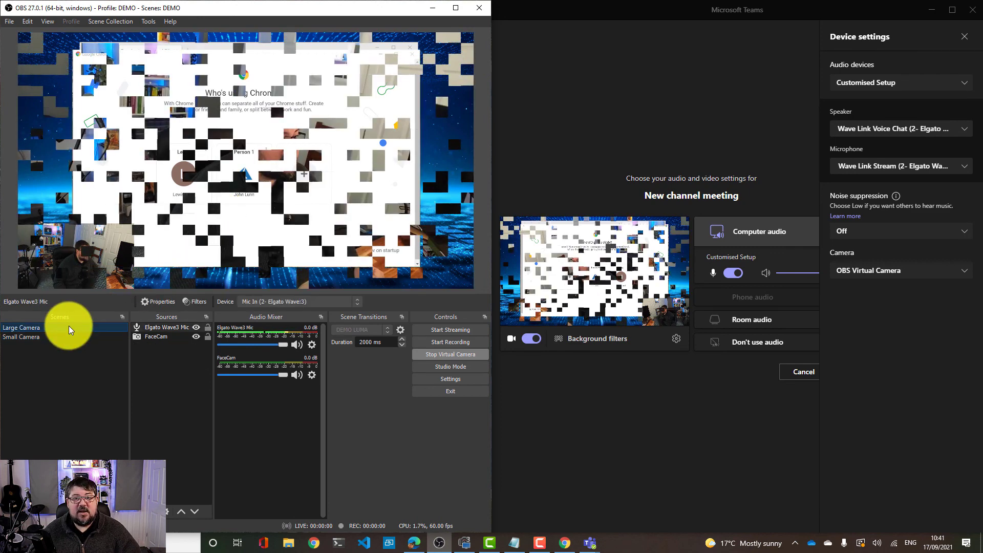